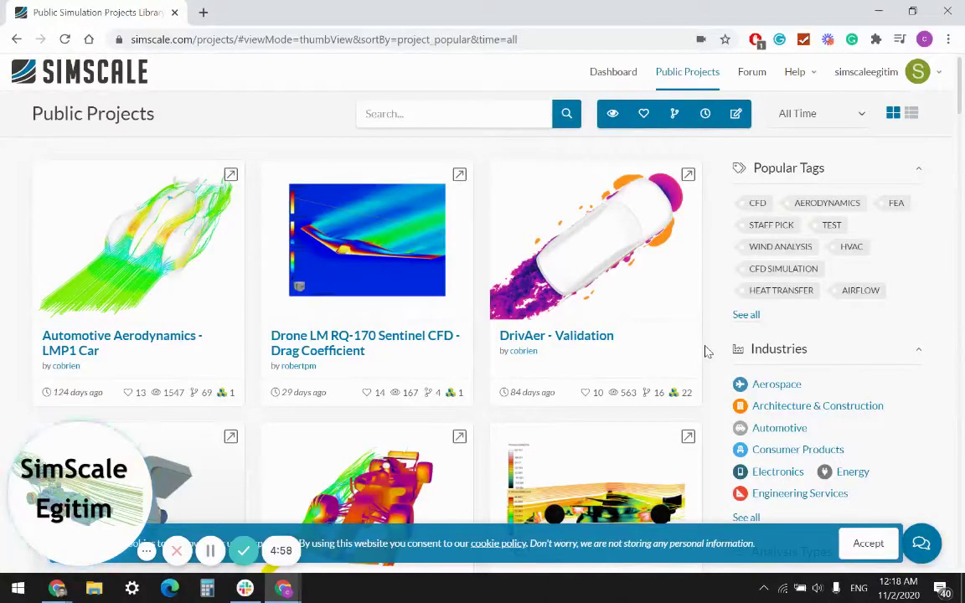
Browse the public projects library and view the project "Tutorial: Drone Simulation Using MRF Rotating Zones"
scroll(678, 352, "down", 3)
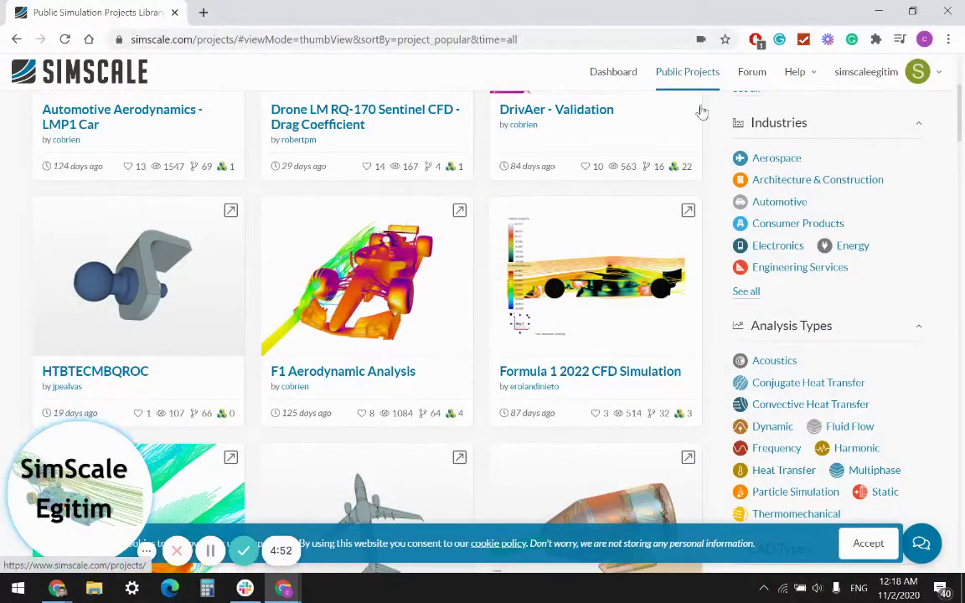
scroll(711, 158, "down", 2)
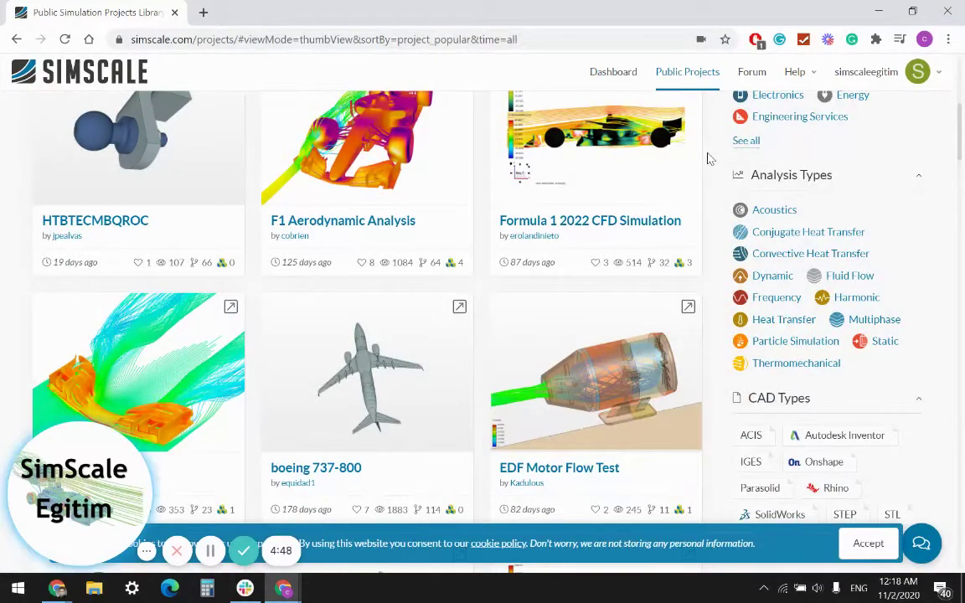
scroll(707, 158, "down", 2)
scroll(708, 158, "down", 2)
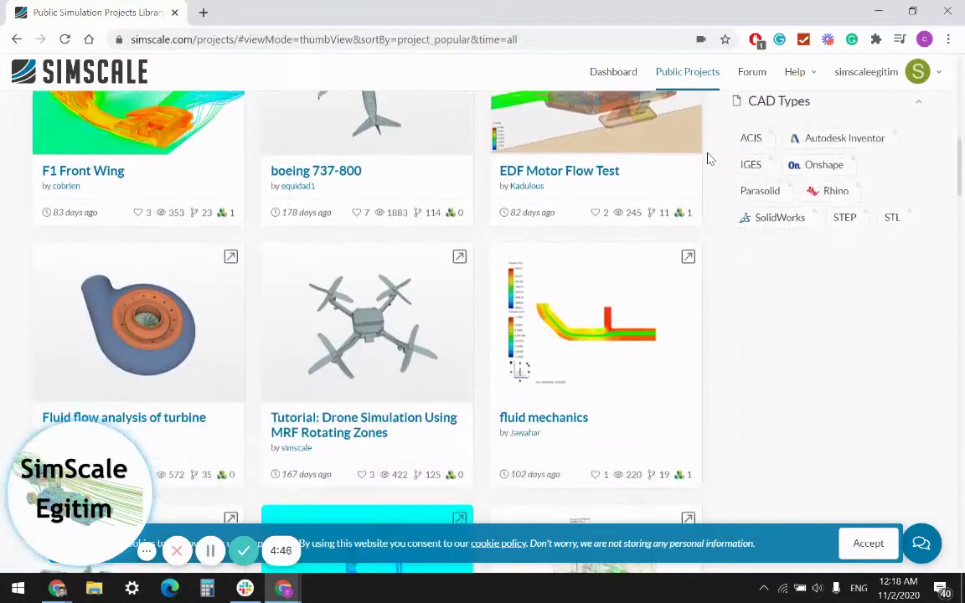
scroll(708, 158, "down", 1)
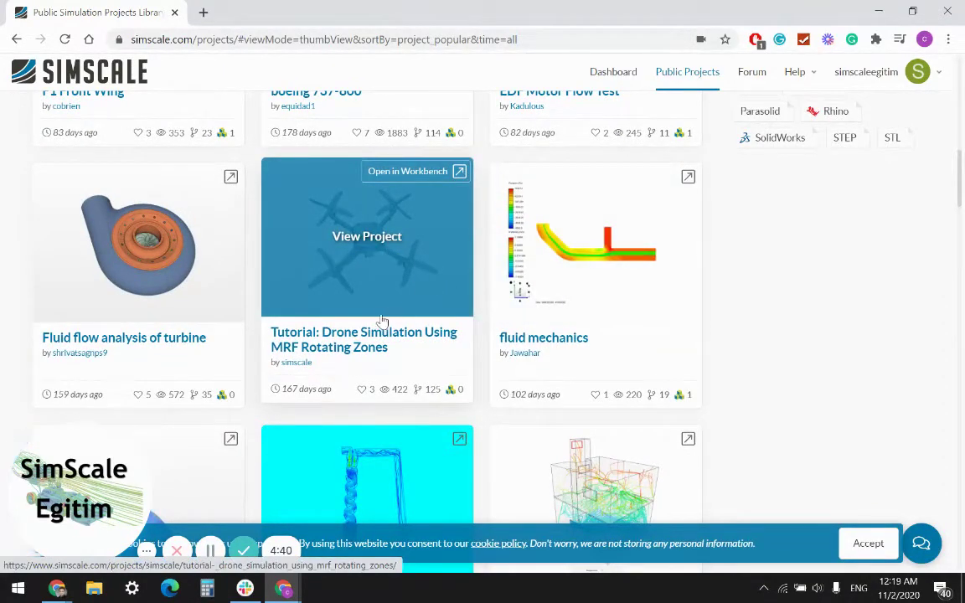
scroll(394, 312, "down", 1)
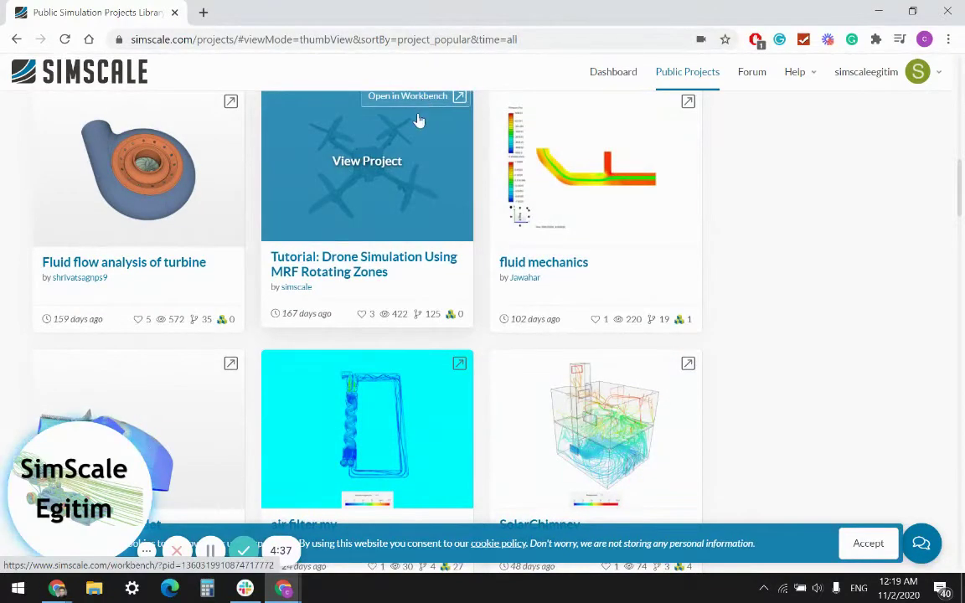
left_click(432, 162)
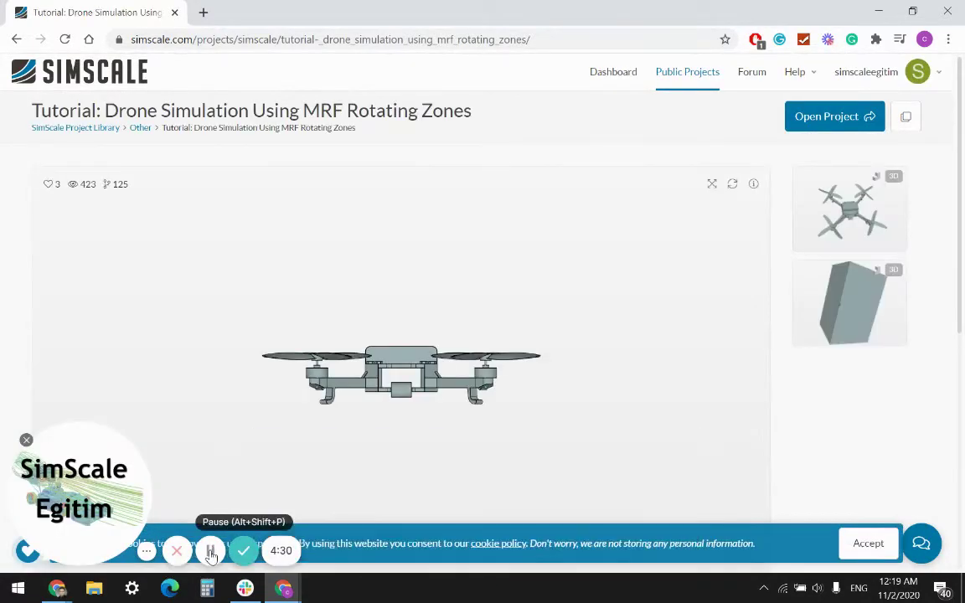
Copy the tutorial project as "Drone - CFD" and inspect the Drone - Original geometry in 3D
left_click(905, 118)
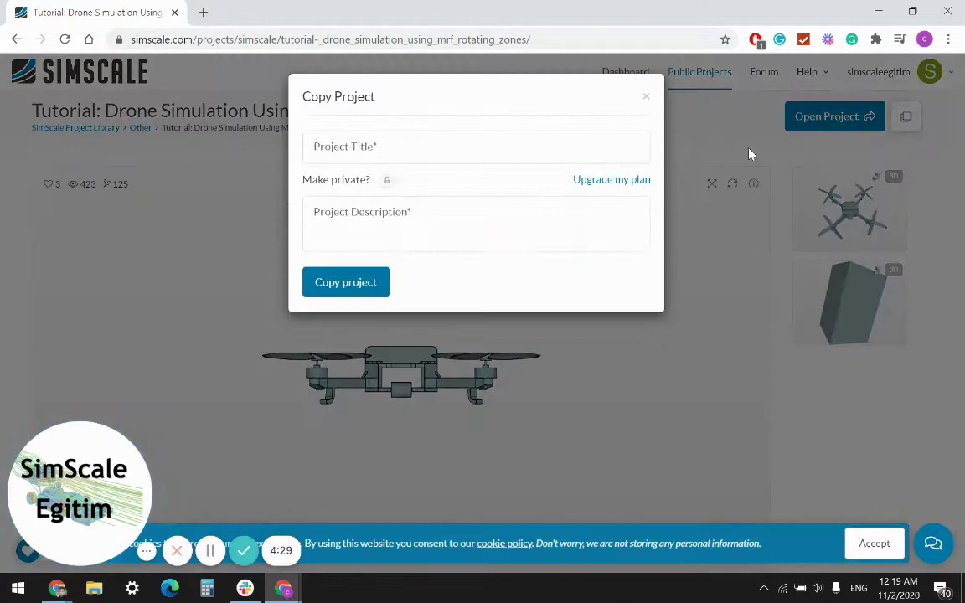
left_click(351, 286)
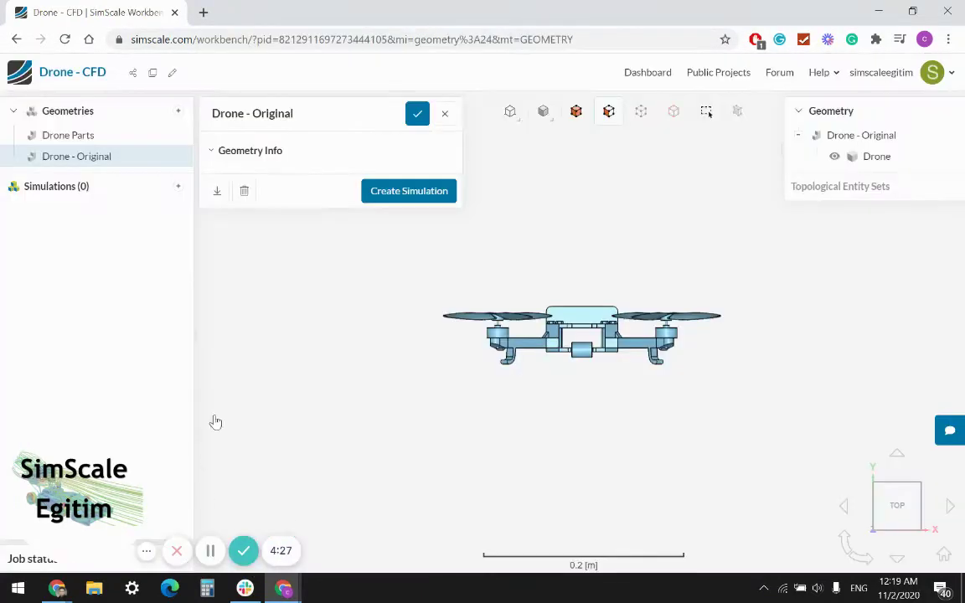
left_click_drag(315, 353, 478, 432)
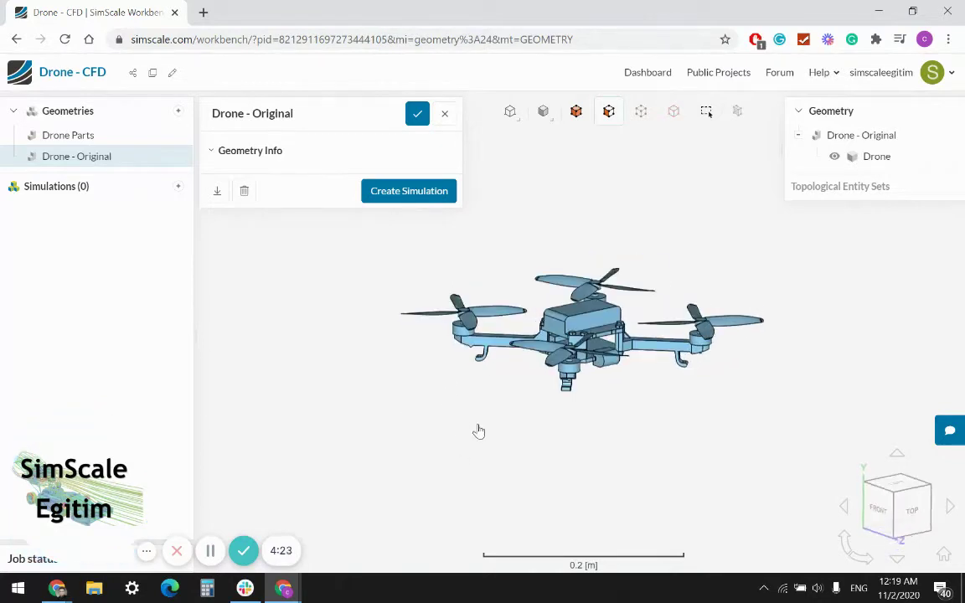
Load the Drone Parts geometry and show its surfaces translucent to inspect the rotating zone around the propeller
left_click(91, 136)
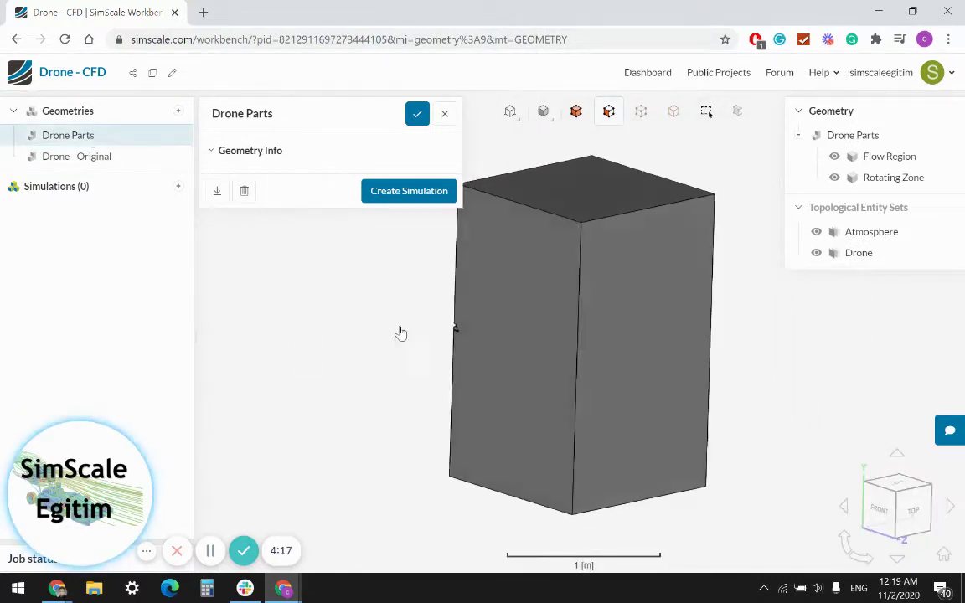
left_click_drag(399, 331, 666, 381)
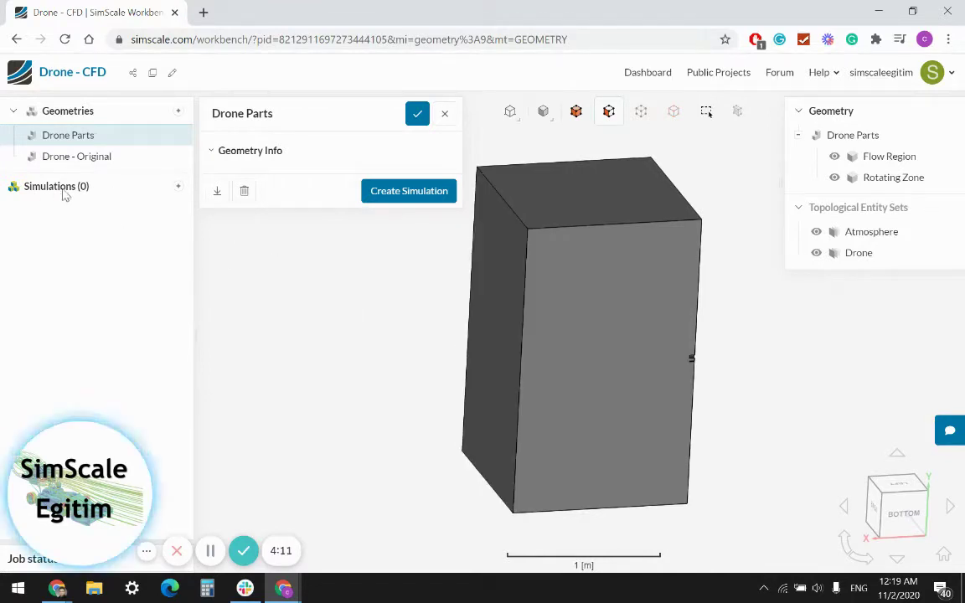
left_click_drag(439, 399, 568, 134)
left_click(543, 111)
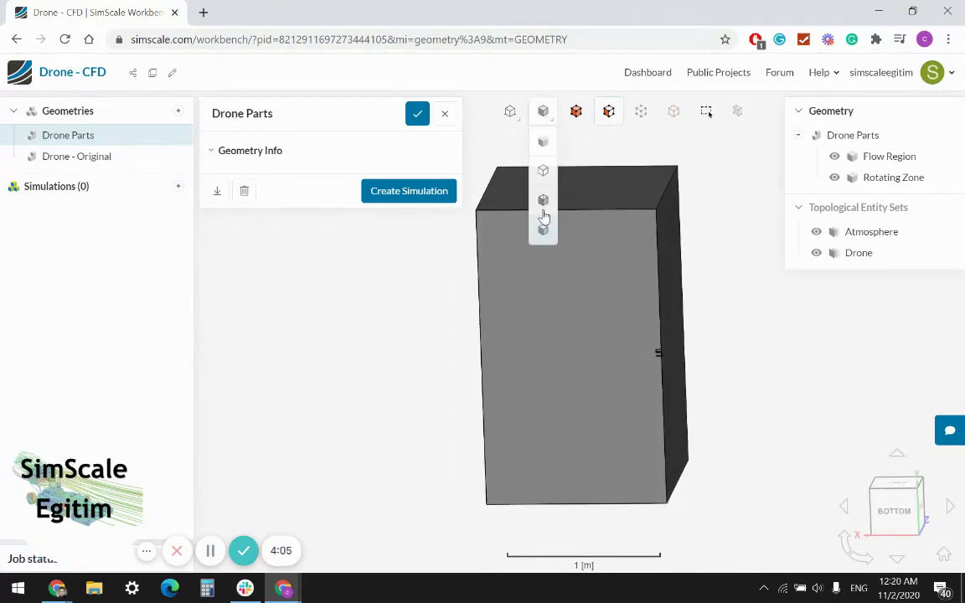
left_click(543, 203)
scroll(671, 370, "up", 10)
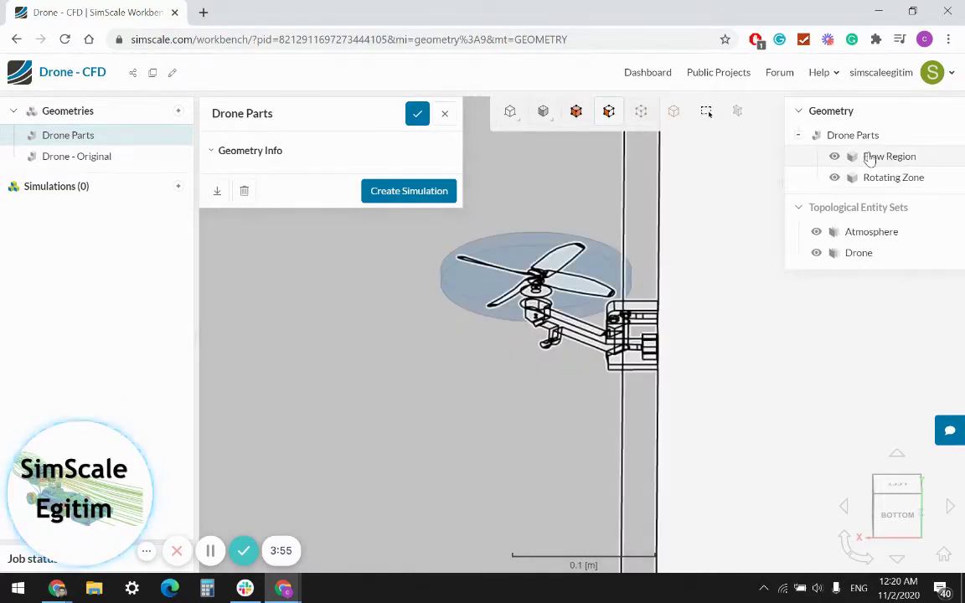
scroll(684, 399, "down", 3)
scroll(684, 398, "down", 5)
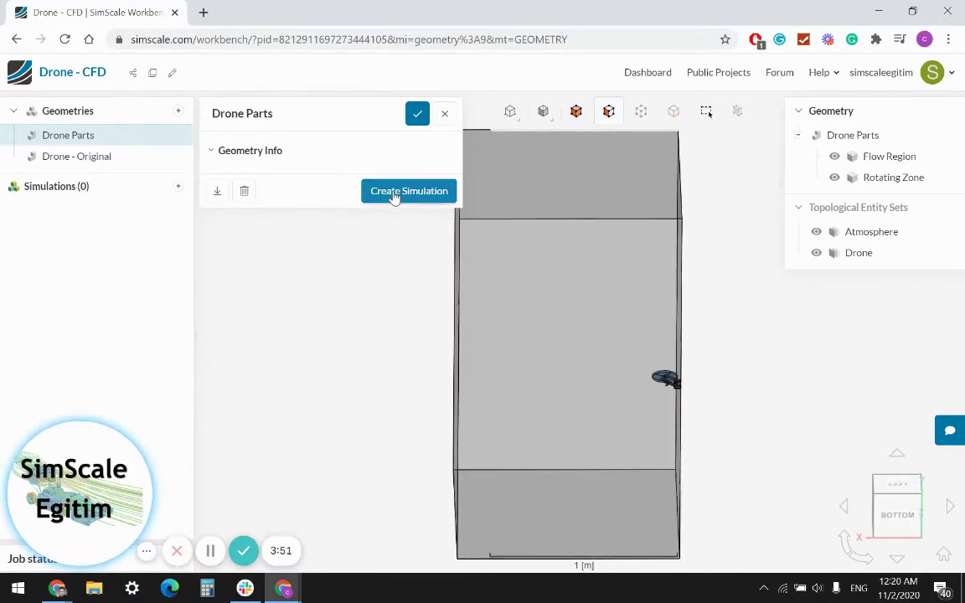
Create an Incompressible flow simulation for the Drone Parts geometry
left_click(394, 193)
left_click(262, 143)
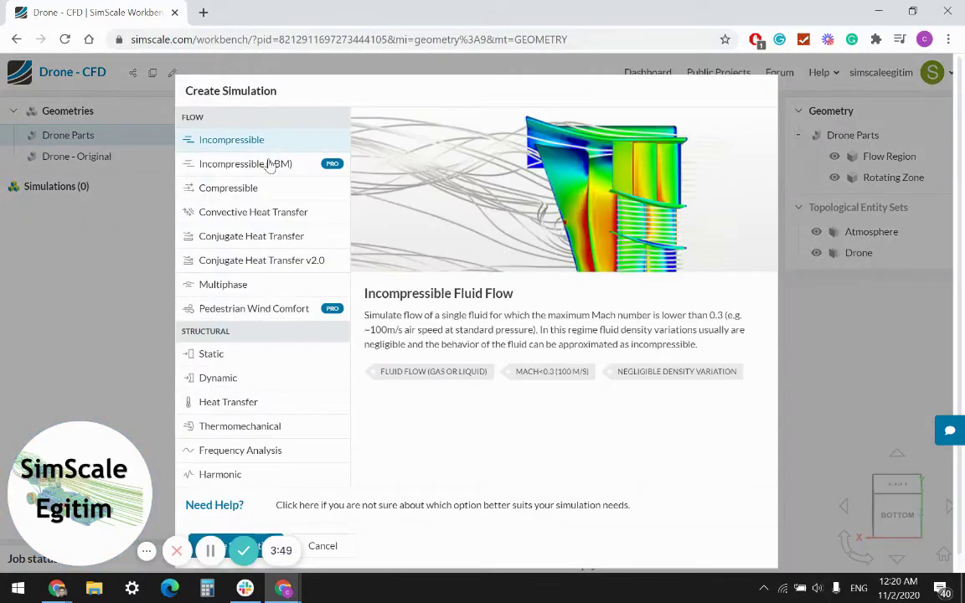
scroll(298, 404, "down", 1)
left_click(263, 527)
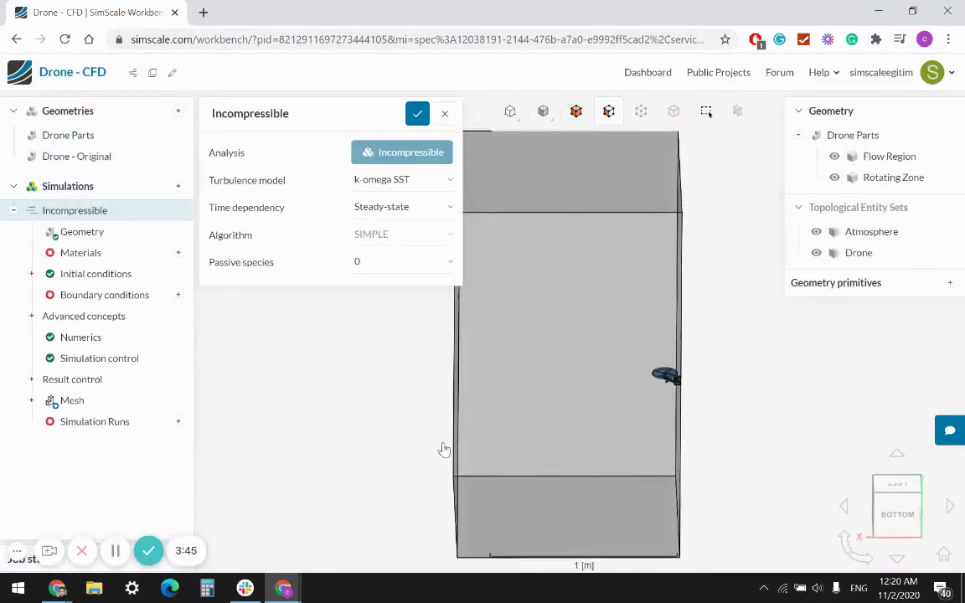
Add Air as the fluid material and assign it to the Flow Region volume
left_click(177, 254)
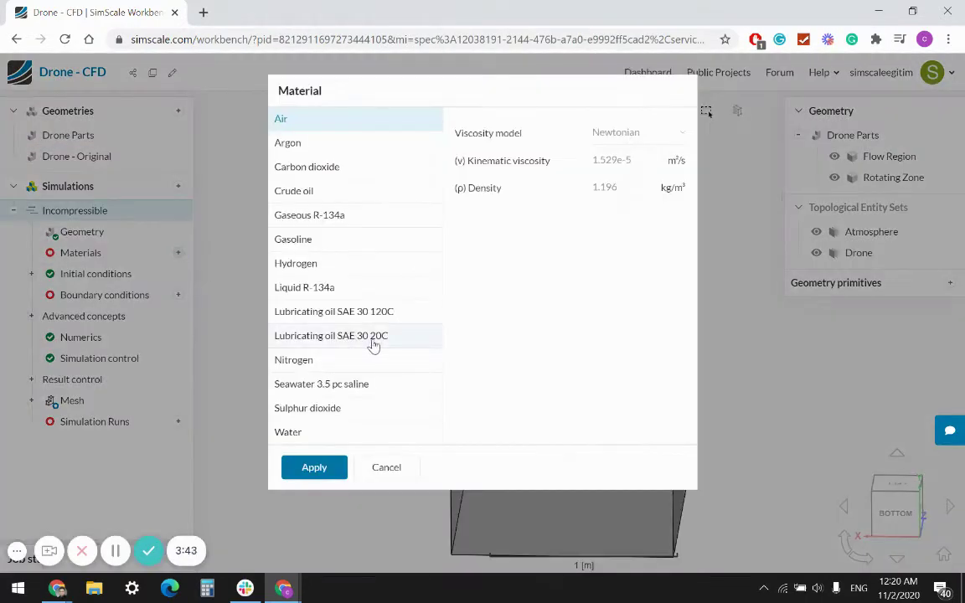
left_click(315, 469)
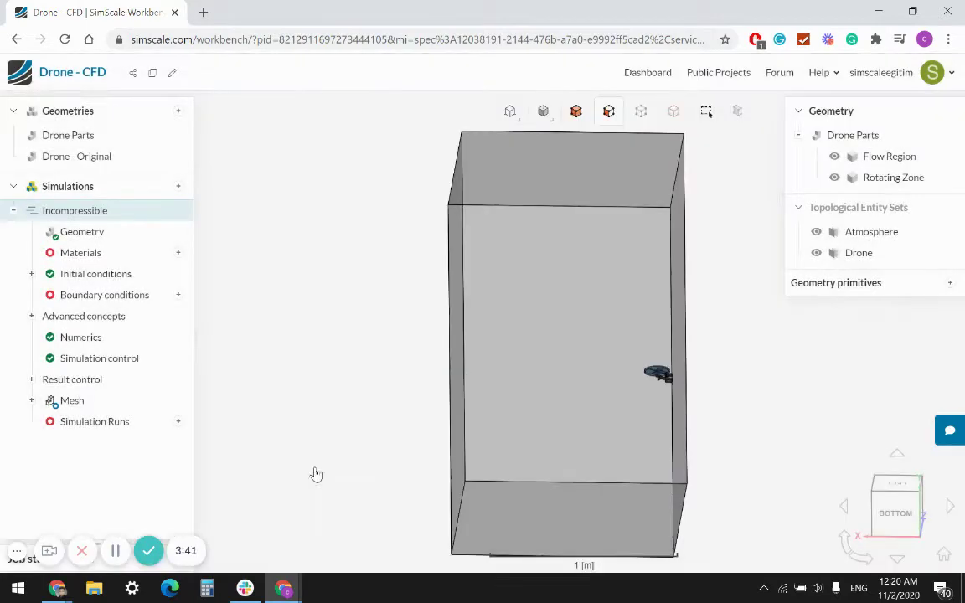
left_click(491, 265)
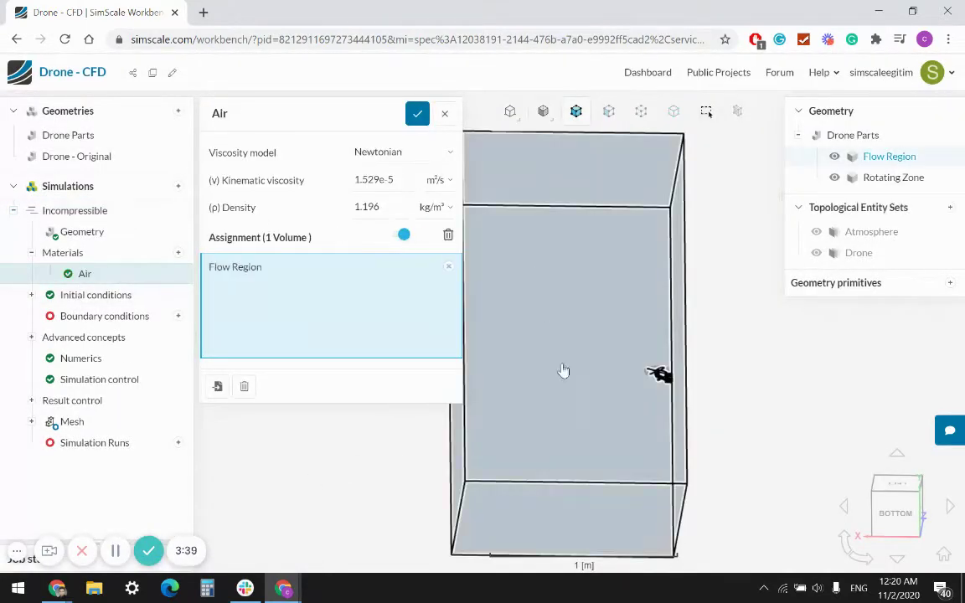
left_click(418, 115)
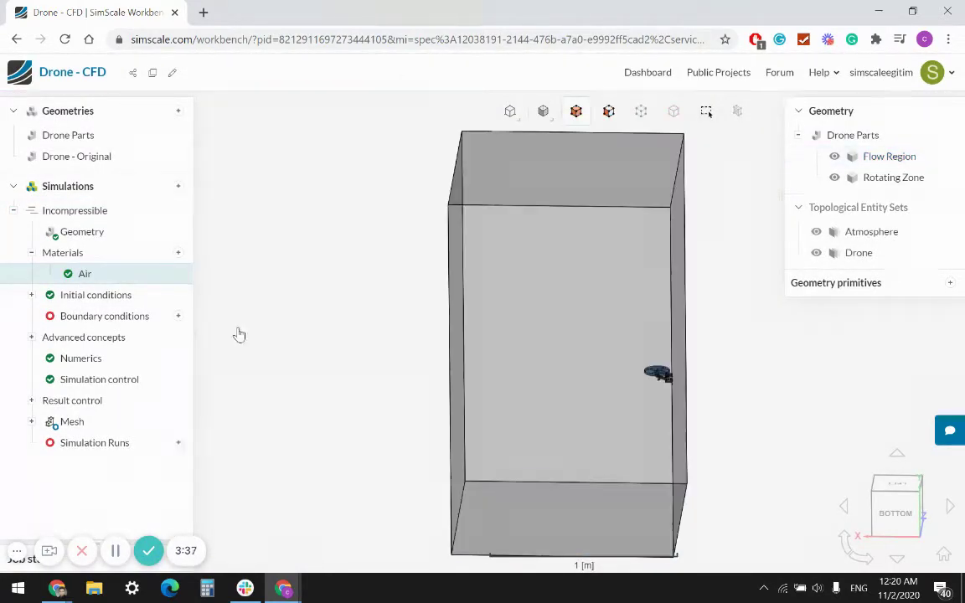
Add a pressure inlet boundary condition on the top face of the flow region
left_click(179, 316)
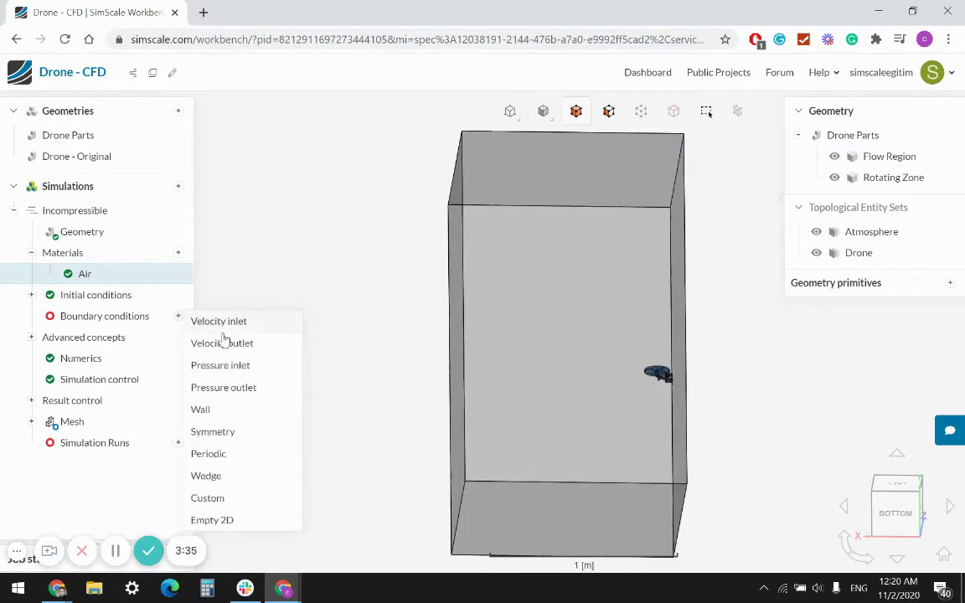
left_click_drag(409, 374, 554, 429)
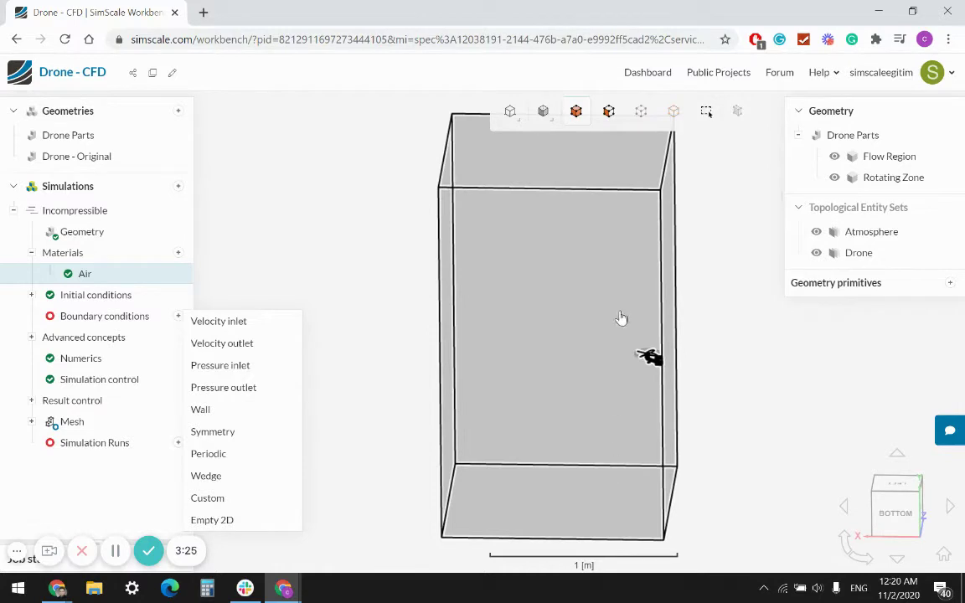
left_click(248, 366)
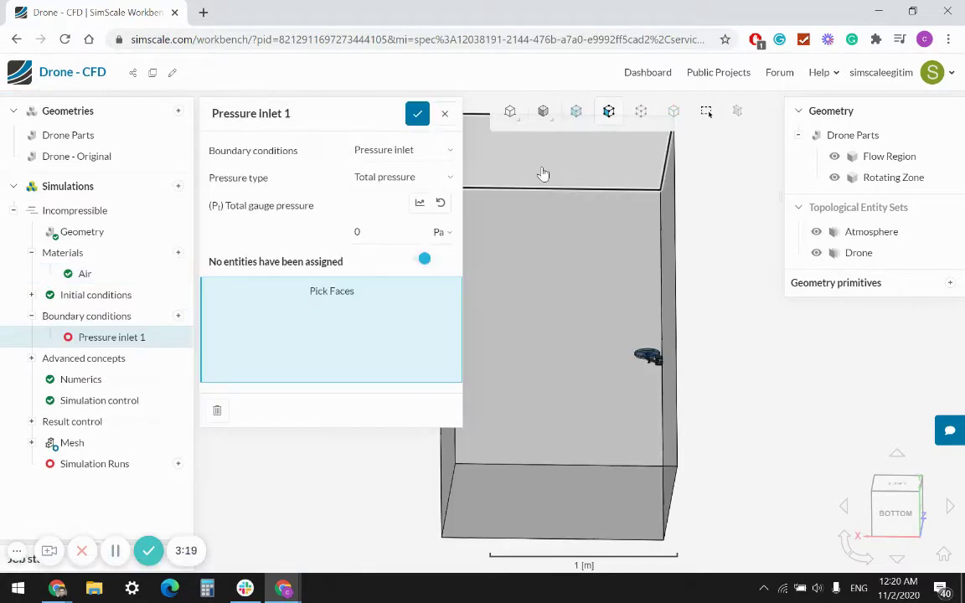
left_click(495, 155)
left_click(419, 114)
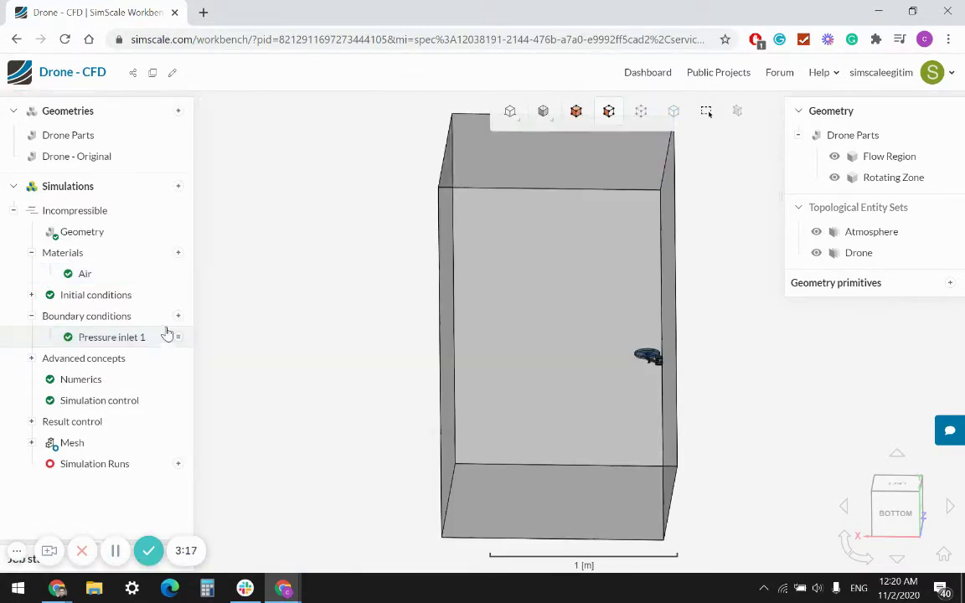
Add a pressure outlet boundary condition on the bottom face of the flow region
left_click(178, 315)
left_click(229, 387)
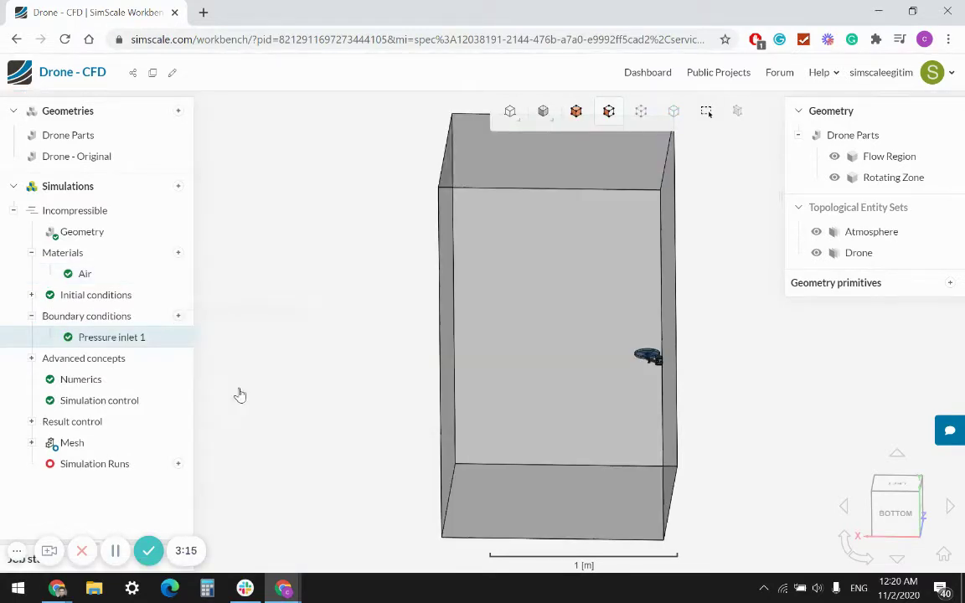
left_click_drag(506, 463, 589, 565)
left_click(589, 565)
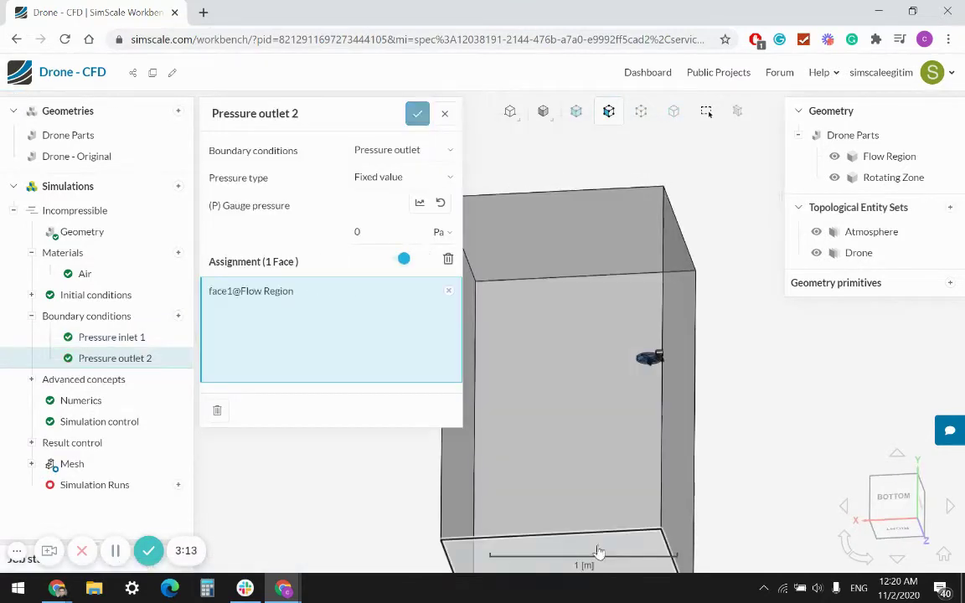
left_click(417, 113)
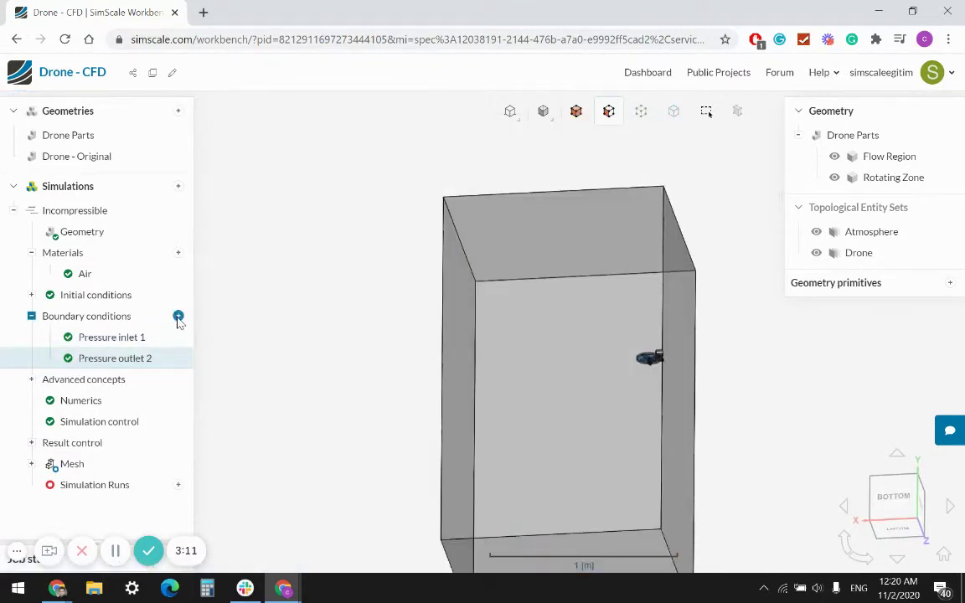
Add a symmetry boundary condition on the two flow region side faces that meet at the drone, with surfaces shown opaque for picking
left_click(177, 316)
left_click(214, 432)
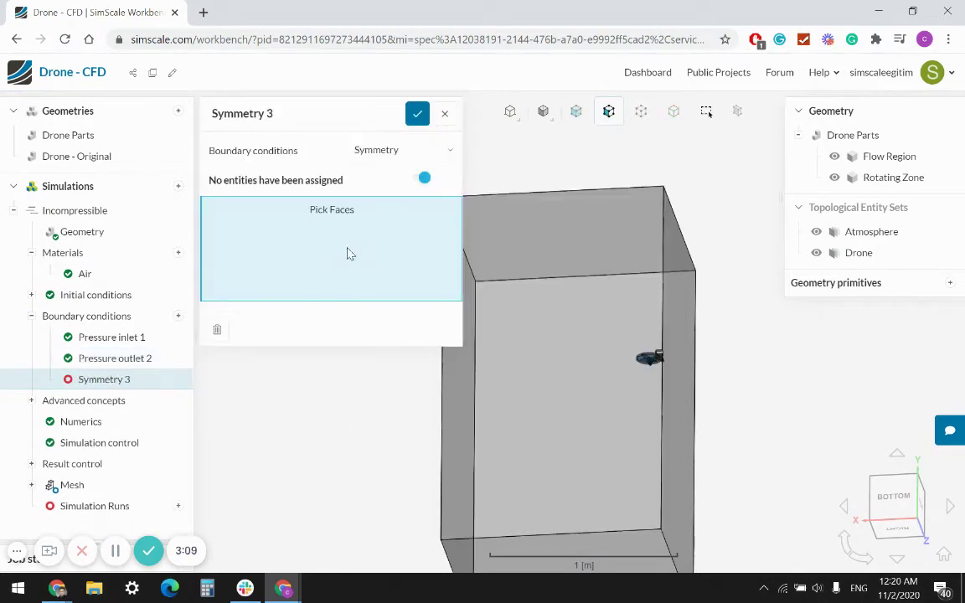
scroll(700, 300, "down", 3)
left_click_drag(701, 300, 751, 472)
mouse_move(543, 112)
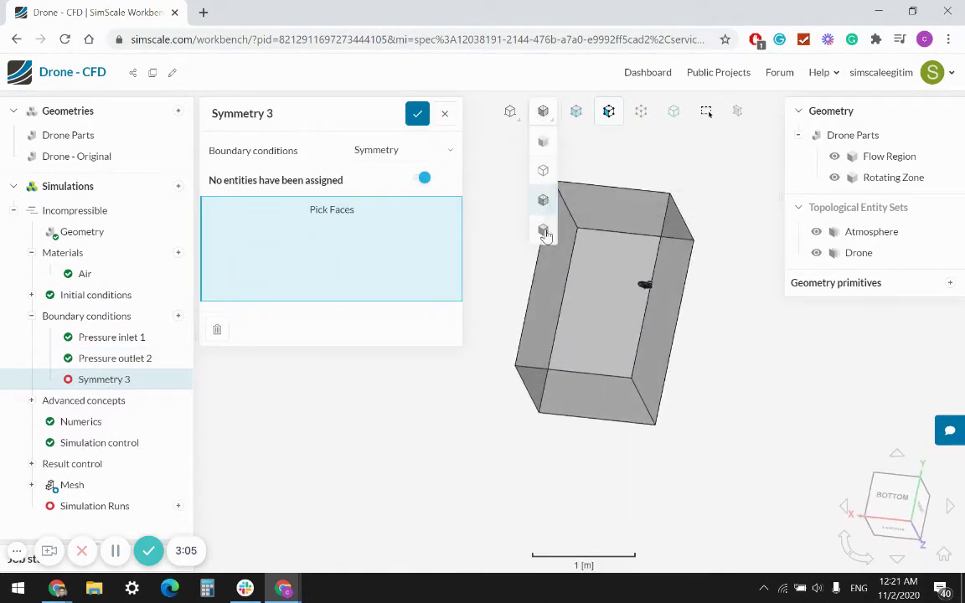
left_click(543, 198)
left_click_drag(593, 427, 611, 330)
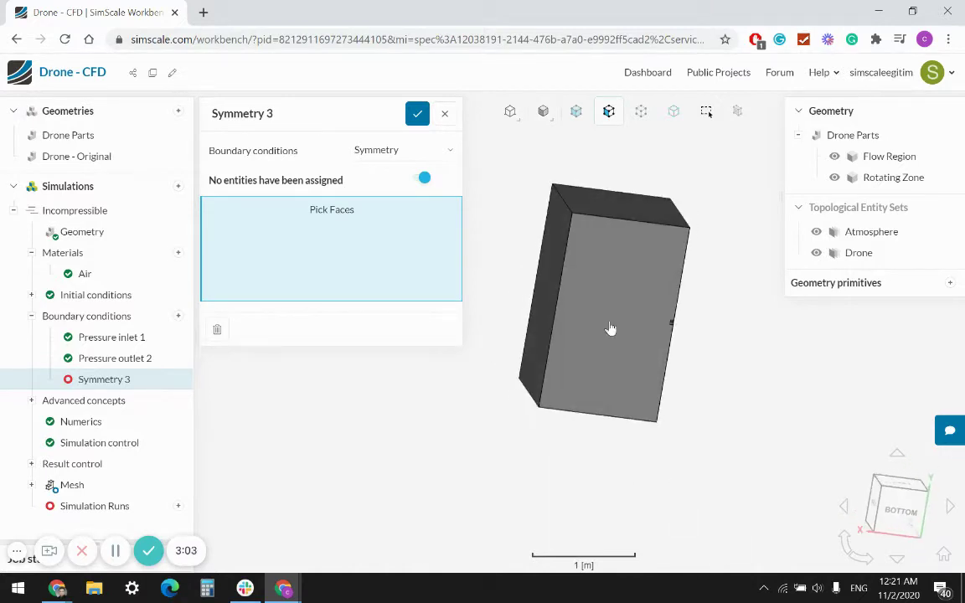
left_click(612, 329)
left_click_drag(776, 431, 625, 341)
left_click(625, 340)
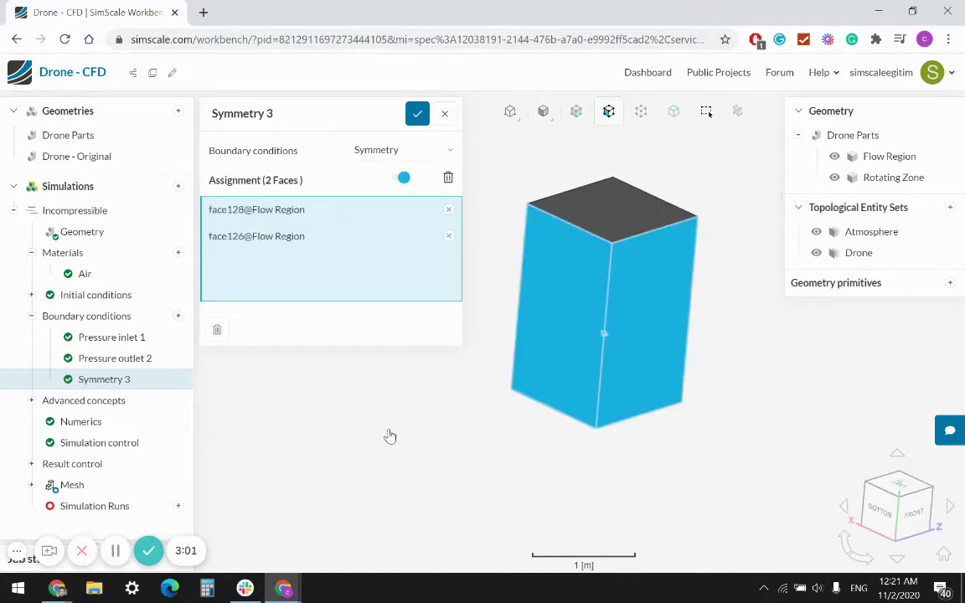
scroll(618, 350, "up", 10)
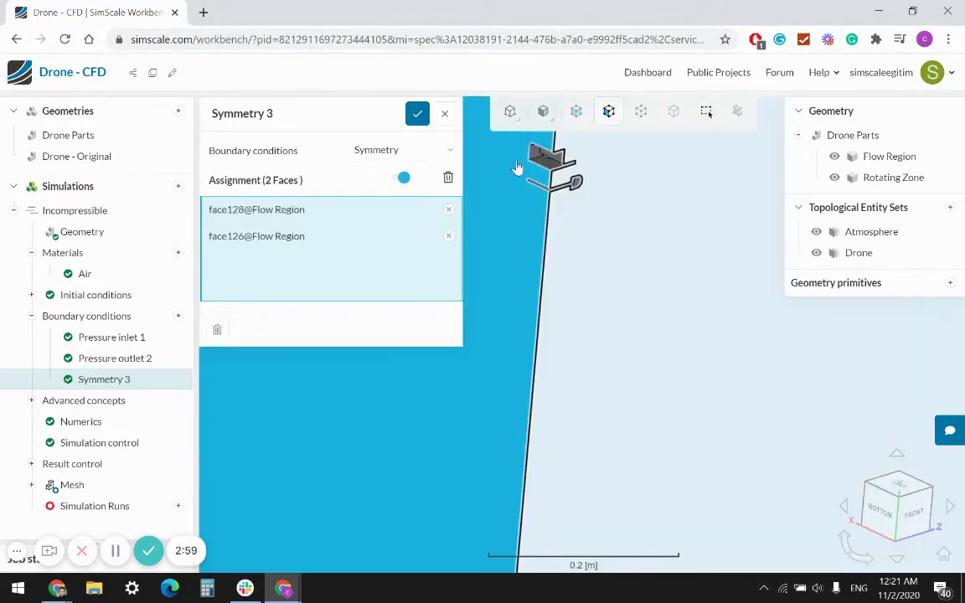
scroll(556, 187, "down", 5)
left_click(415, 115)
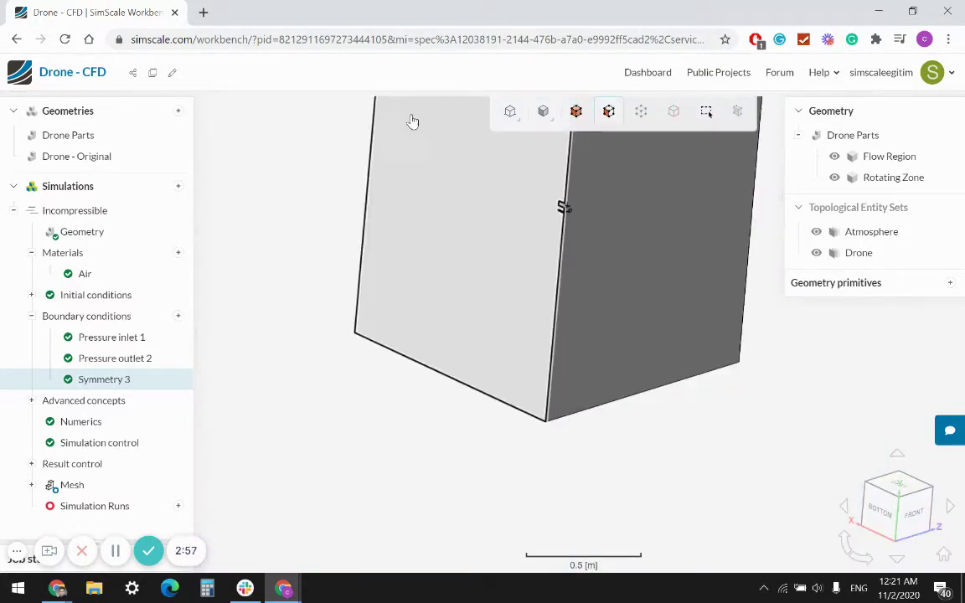
Add a wall boundary condition with slip velocity on the two outer side faces of the flow region
scroll(482, 352, "down", 5)
left_click_drag(479, 366, 793, 442)
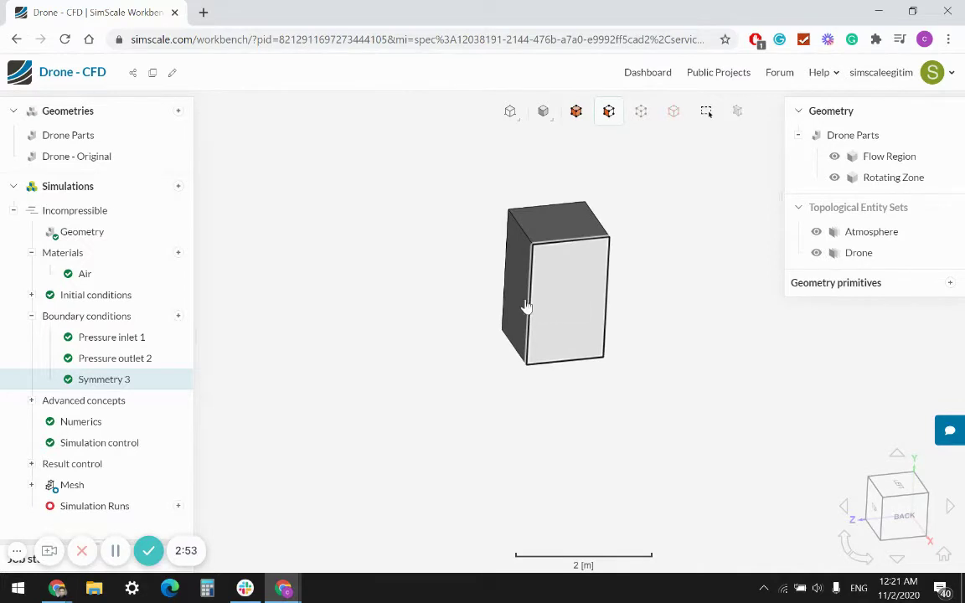
left_click(178, 318)
left_click(200, 408)
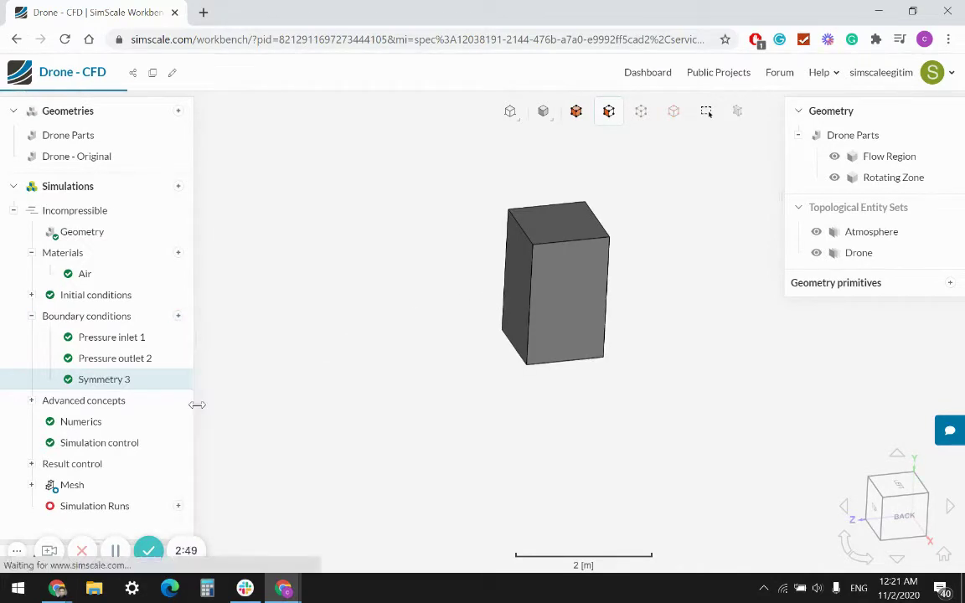
left_click(515, 302)
left_click(555, 314)
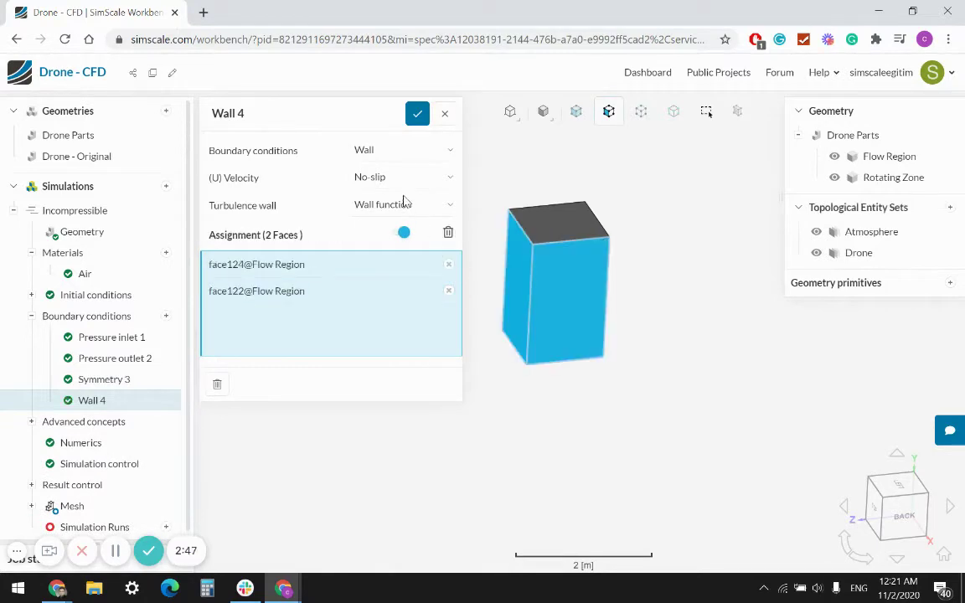
left_click(394, 180)
left_click(377, 233)
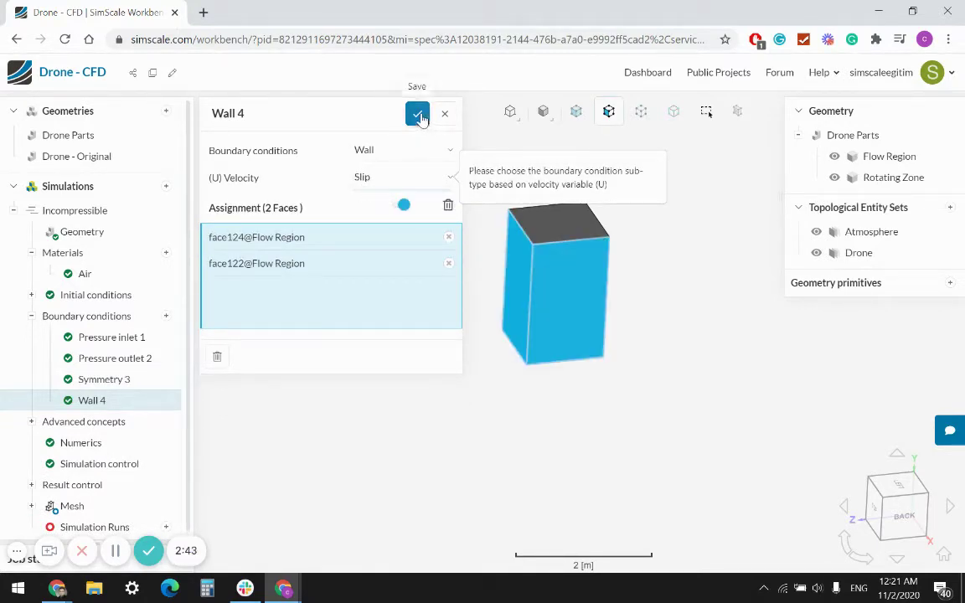
left_click(418, 115)
Review the slip wall assignment and examine the flow region's side faces around the box
left_click_drag(600, 396, 369, 389)
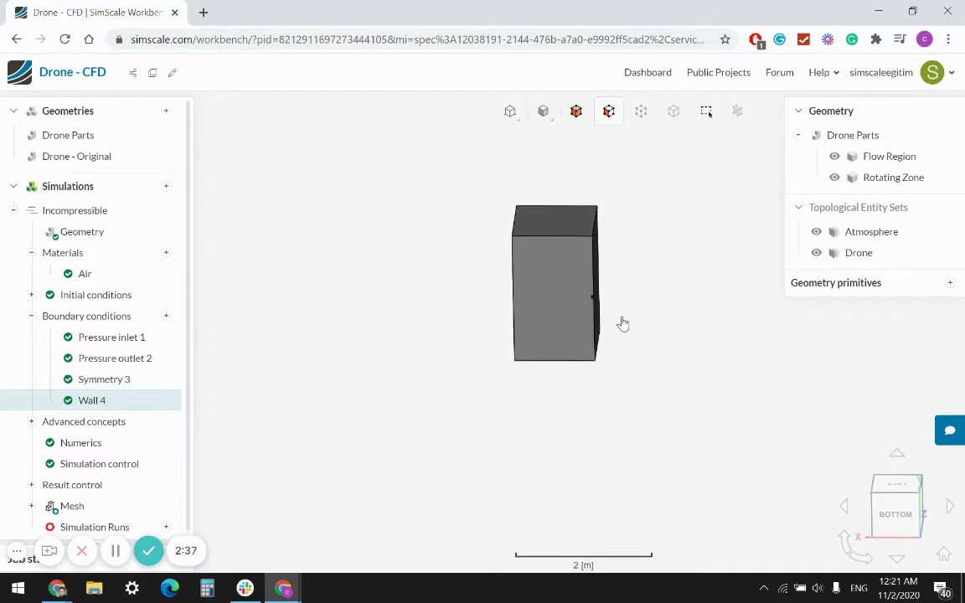
scroll(620, 321, "up", 3)
scroll(586, 369, "up", 2)
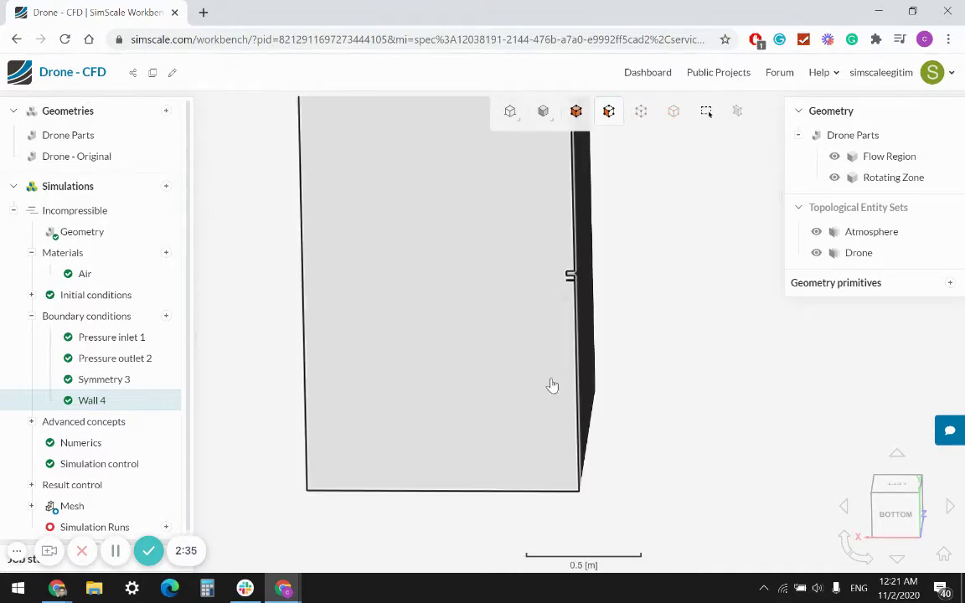
scroll(549, 335, "down", 5)
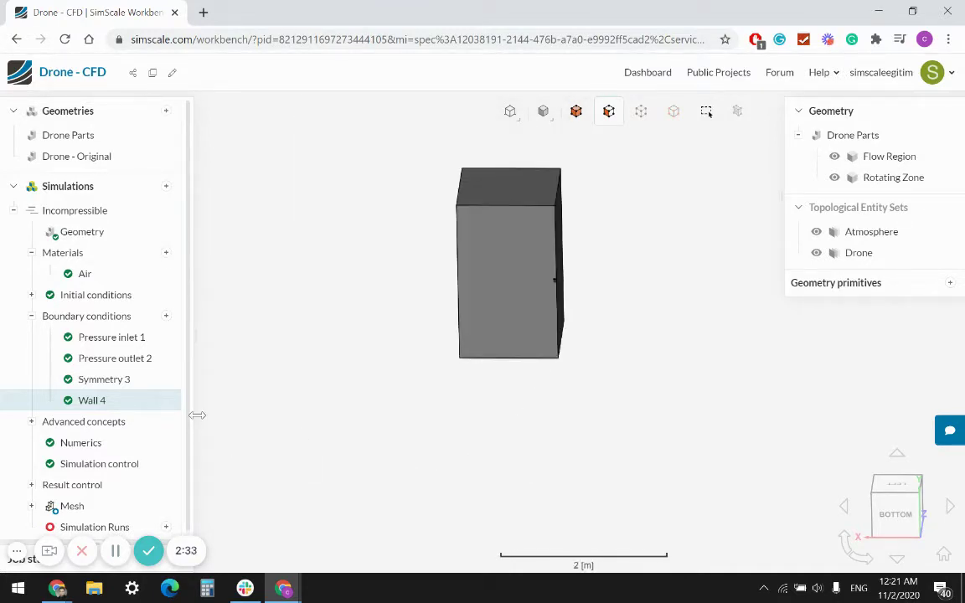
left_click(97, 402)
left_click(312, 384)
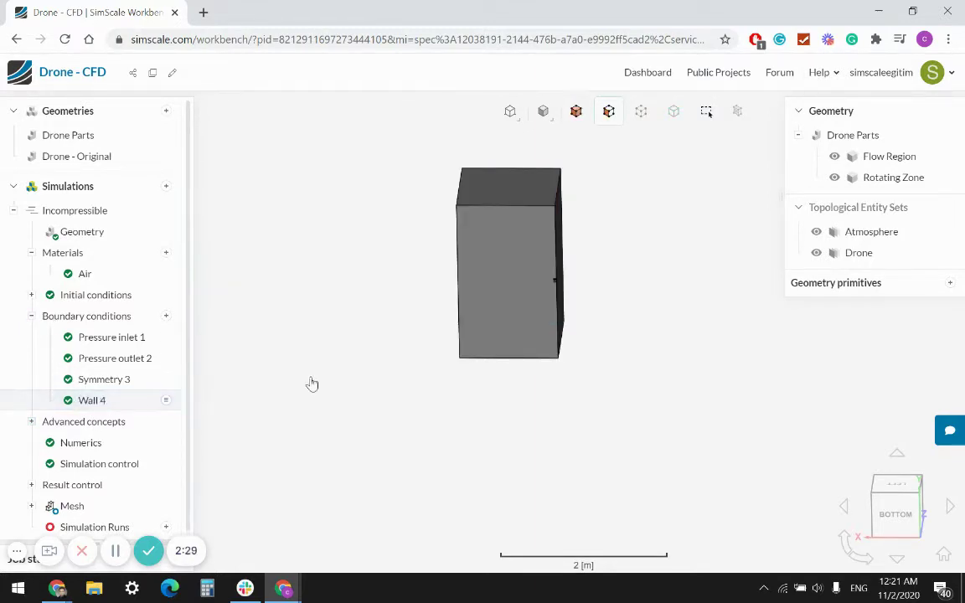
left_click_drag(312, 384, 380, 459)
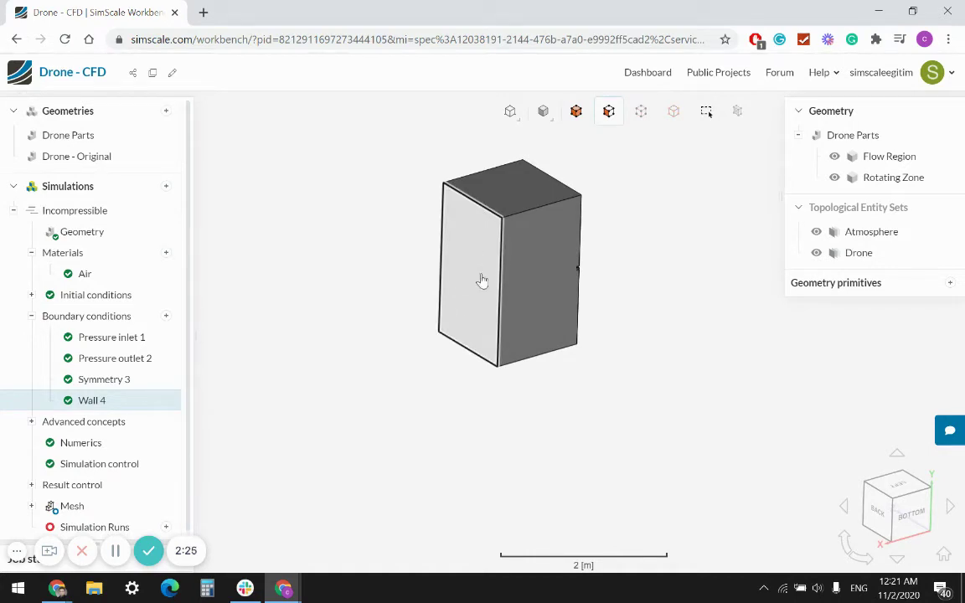
left_click_drag(469, 285, 319, 404)
Add an MRF rotating zone under the advanced concepts and assign the Rotating Zone volume to it
left_click(78, 423)
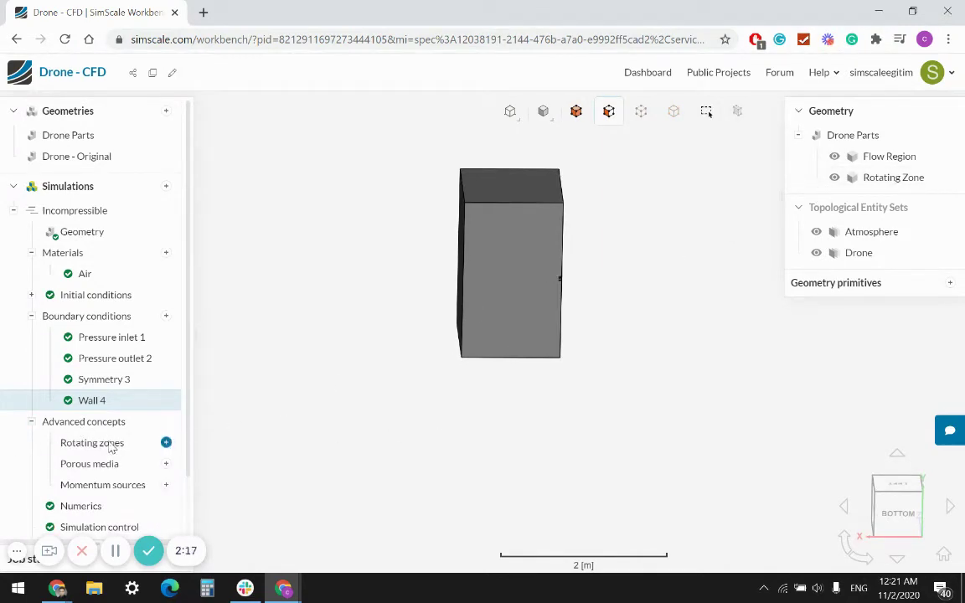
left_click(168, 444)
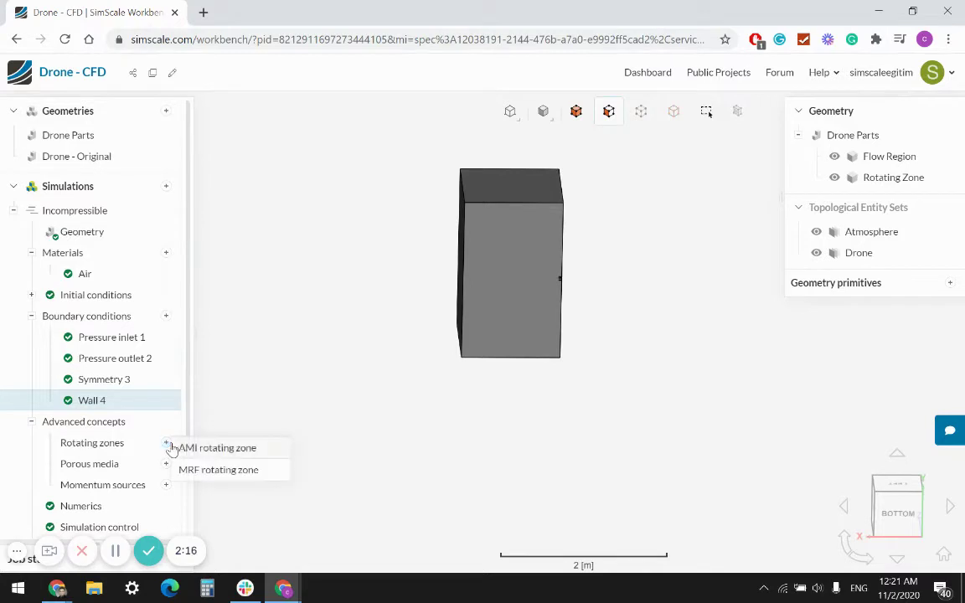
left_click(231, 472)
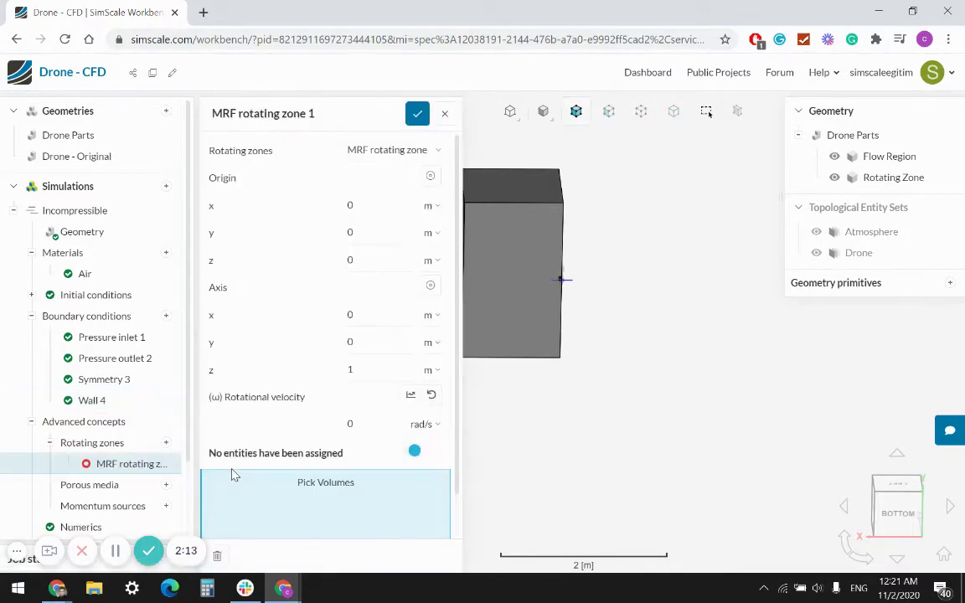
left_click(889, 182)
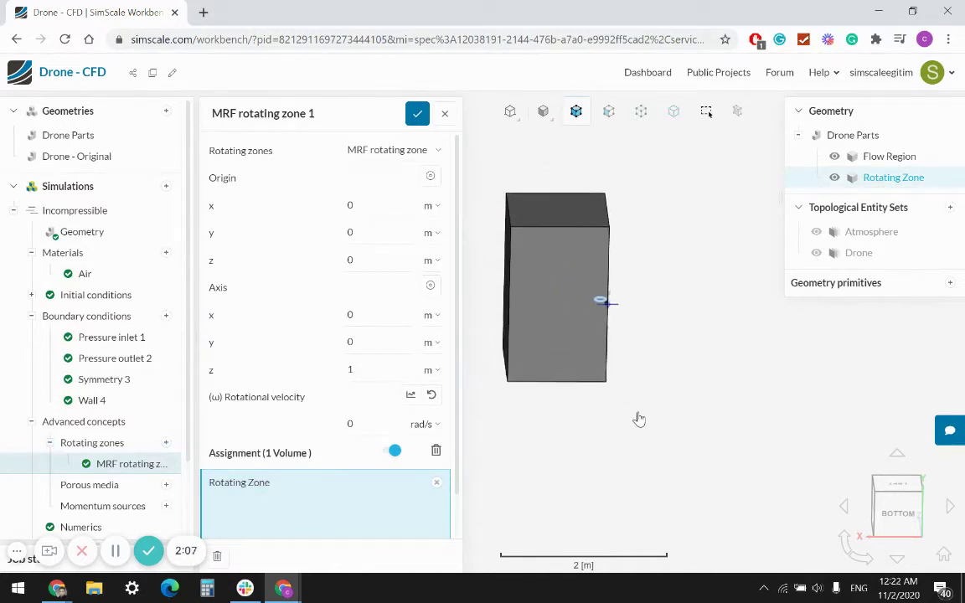
Display the surfaces as translucent and examine the rotor and the rotation origin in the LEFT view
left_click_drag(614, 395, 628, 413)
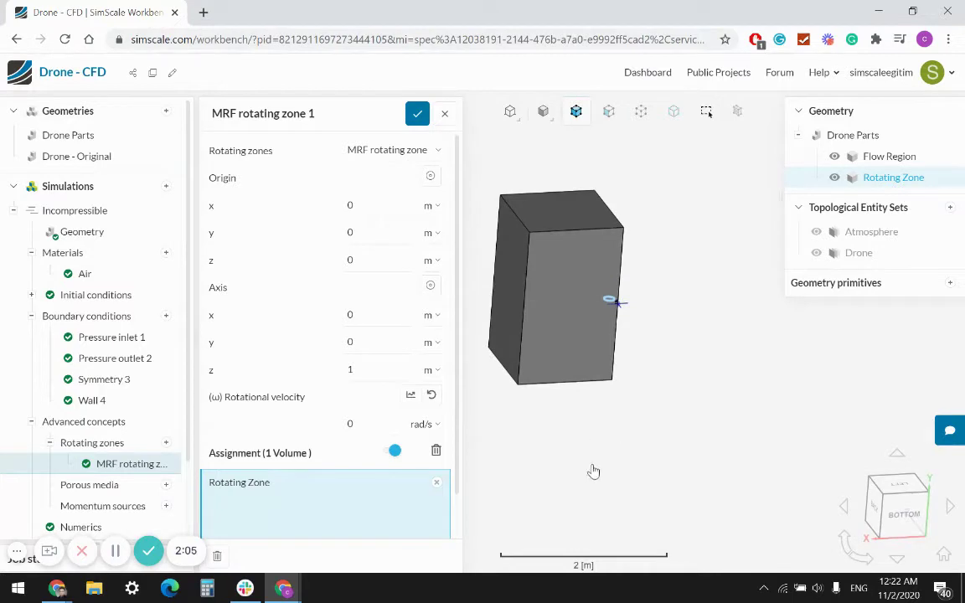
left_click(543, 112)
left_click(544, 199)
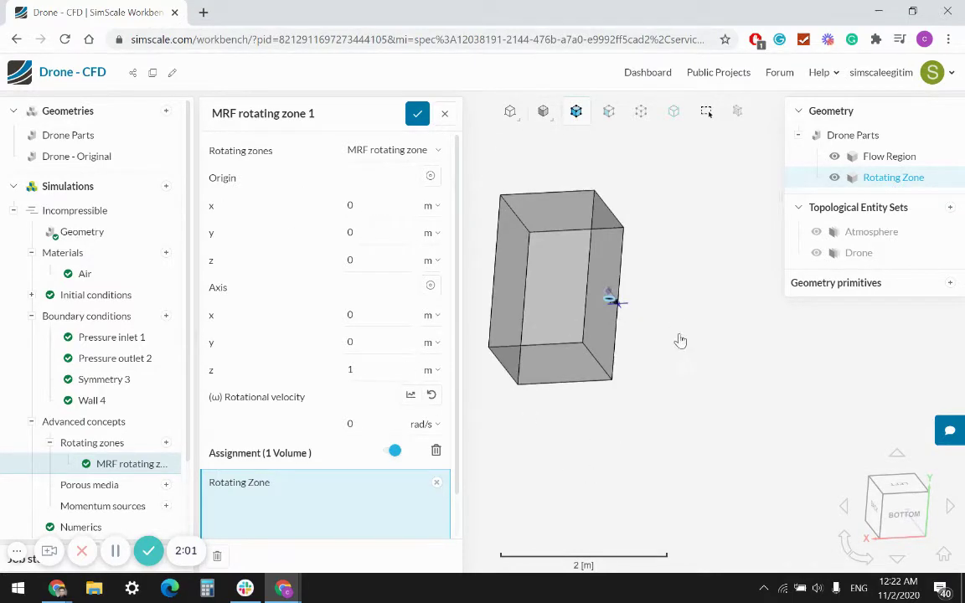
left_click_drag(680, 341, 683, 460)
left_click(894, 508)
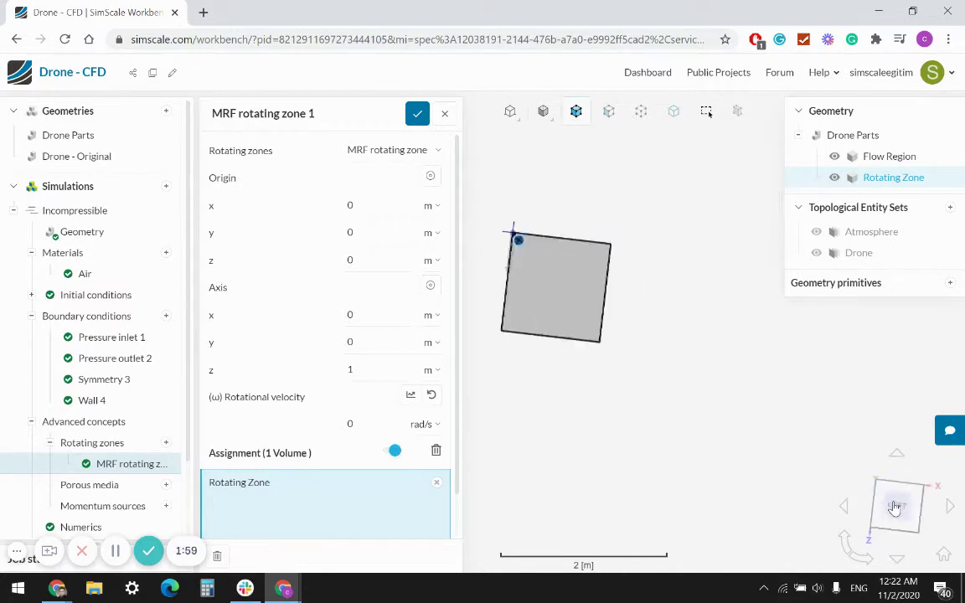
scroll(529, 259, "up", 8)
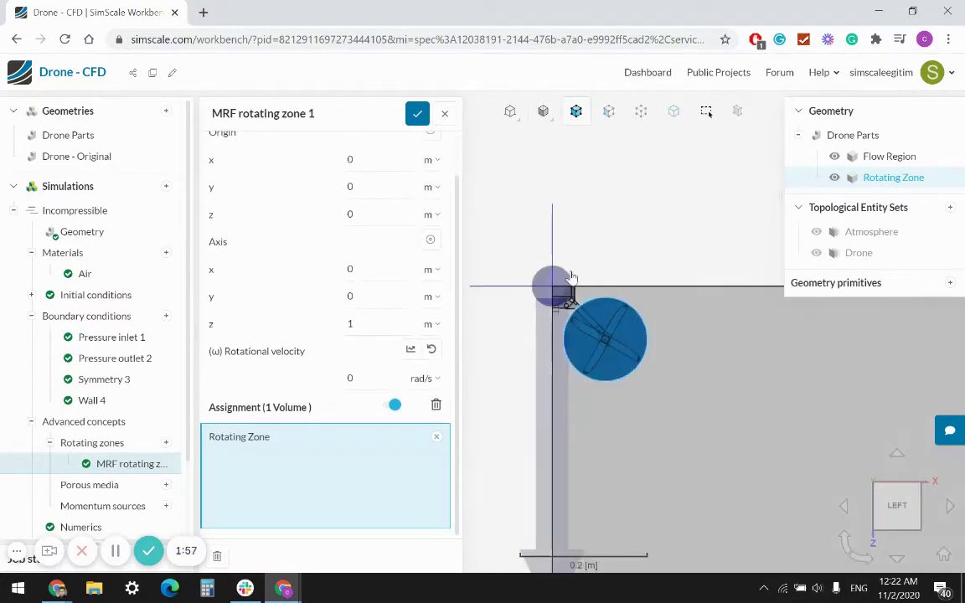
scroll(570, 277, "up", 3)
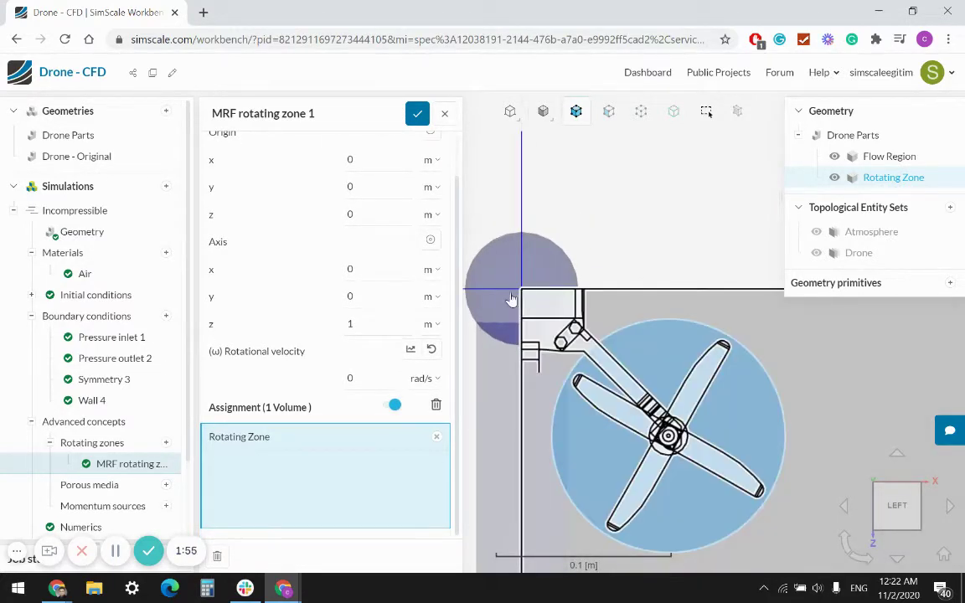
scroll(511, 299, "down", 2)
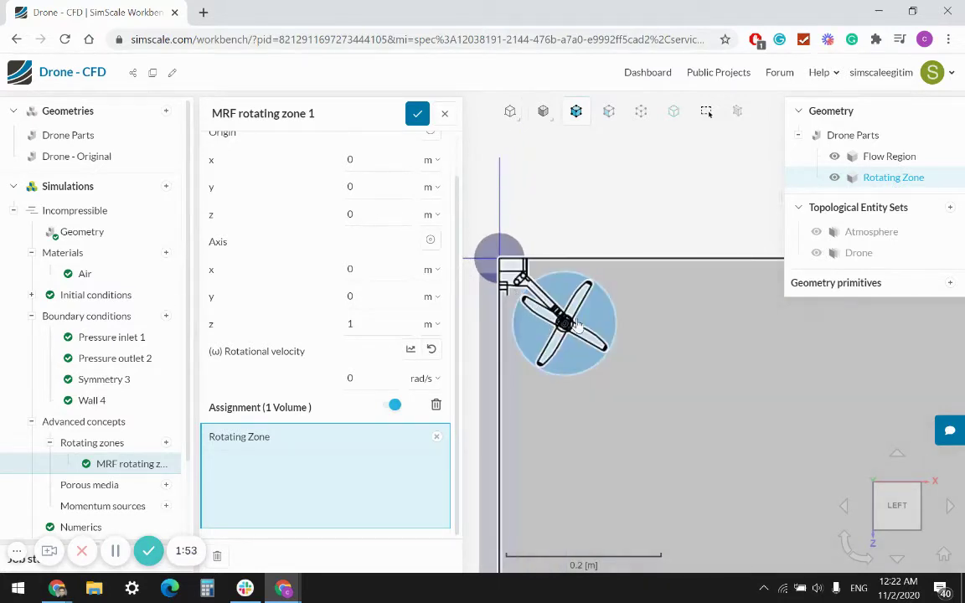
left_click(925, 186)
scroll(389, 263, "up", 1)
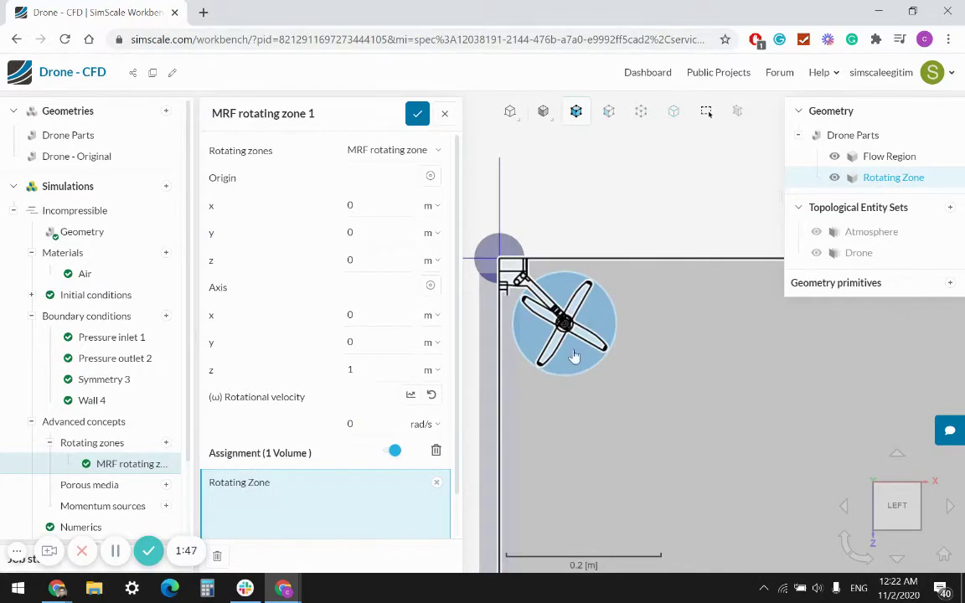
Pick a point on the rotor hub's inner circle as the origin of the MRF rotating zone
left_click(430, 175)
scroll(564, 327, "up", 10)
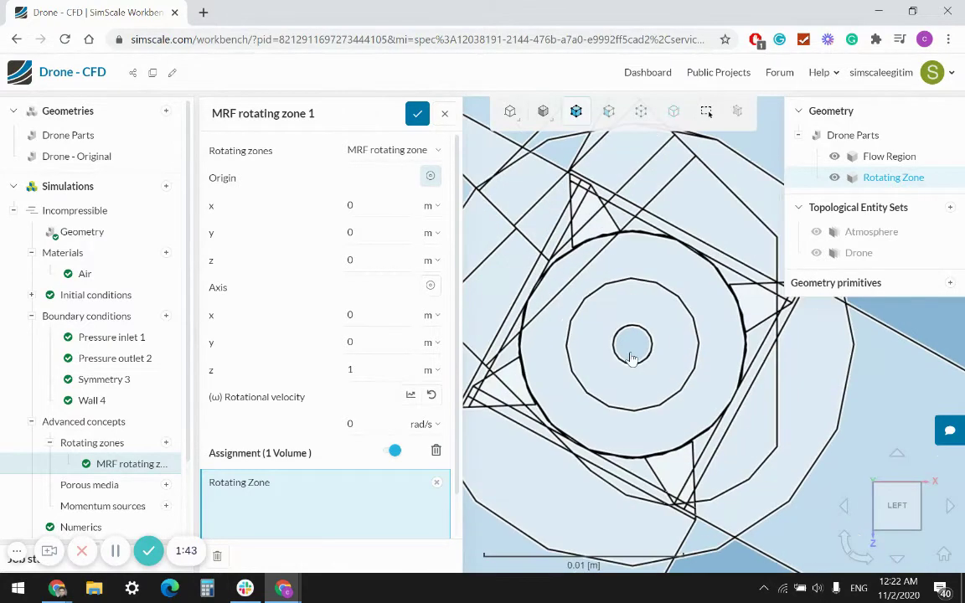
left_click(633, 352)
scroll(614, 321, "up", 5)
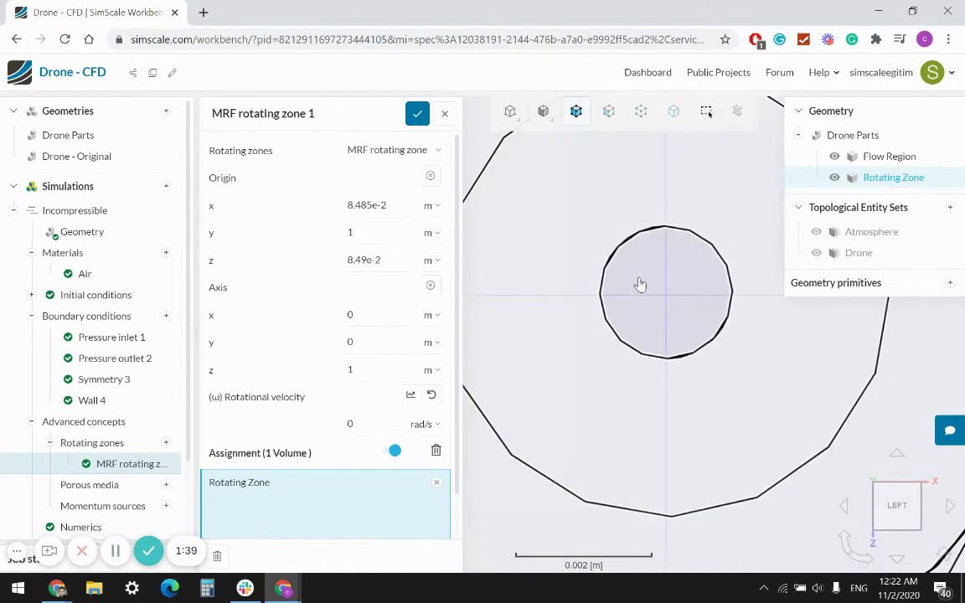
Set the x and z coordinates of the rotating zone's origin to 0.085 m
left_click(361, 205)
left_click(362, 209)
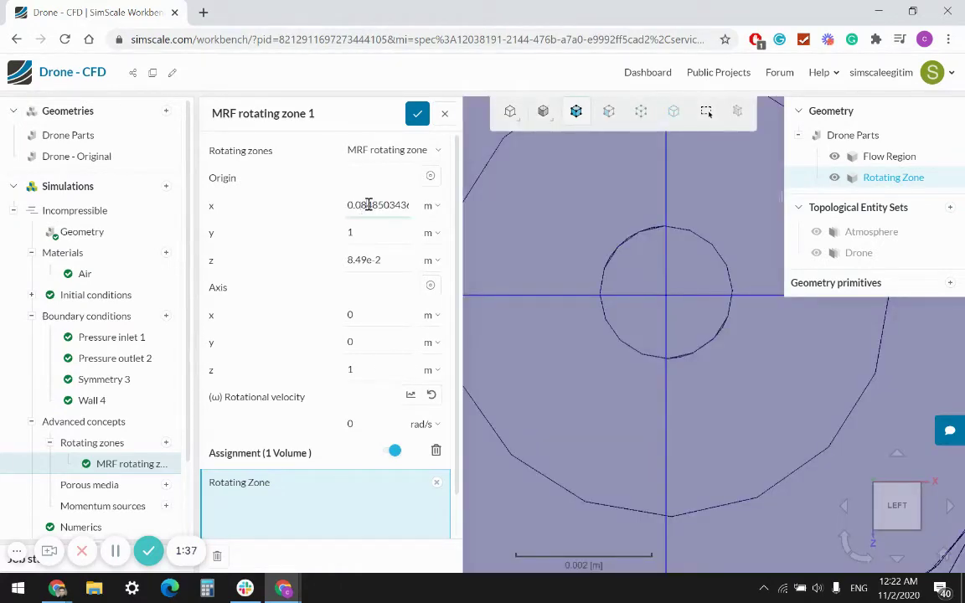
left_click_drag(369, 206, 423, 209)
type("0.085")
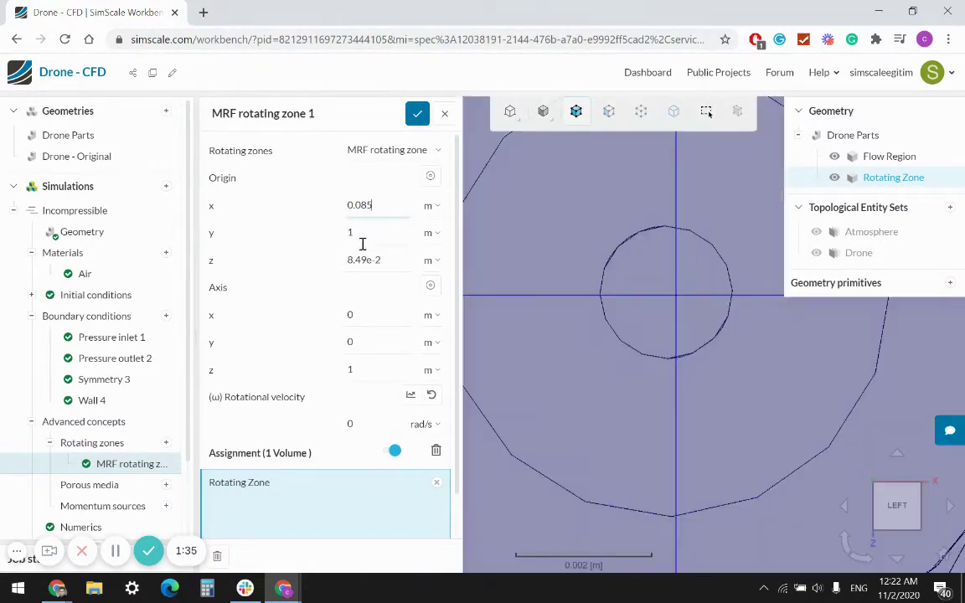
left_click(359, 262)
left_click(366, 262)
left_click_drag(366, 262, 425, 265)
type("0.085")
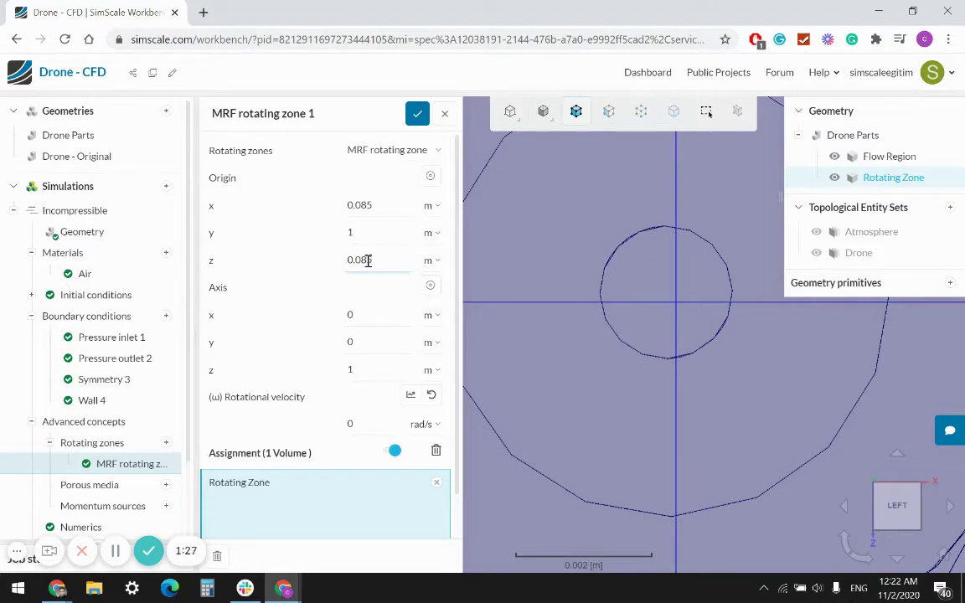
Try 0.0848 m and 0.0845 m for the z coordinate of the rotating zone's origin
type("5")
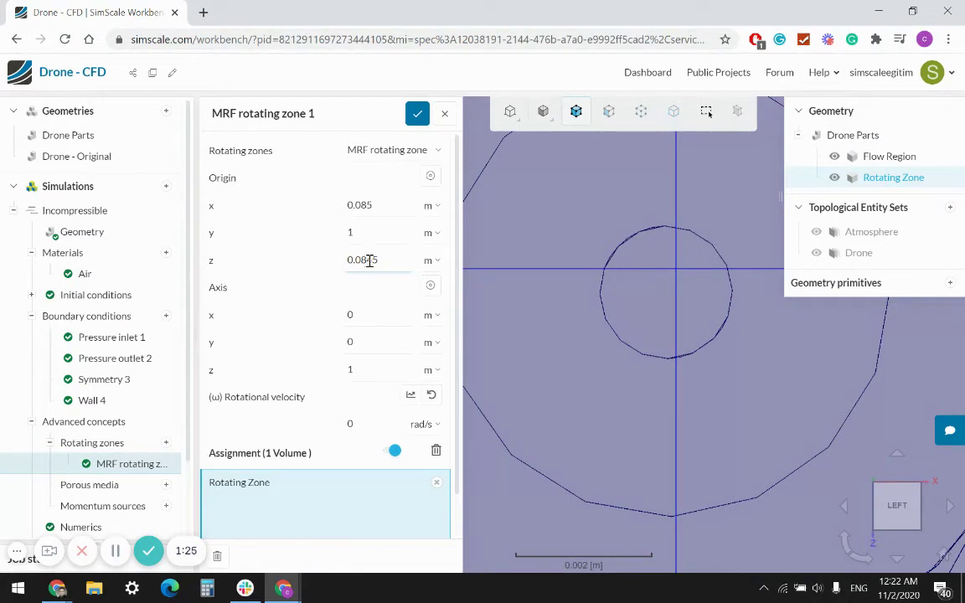
type("8")
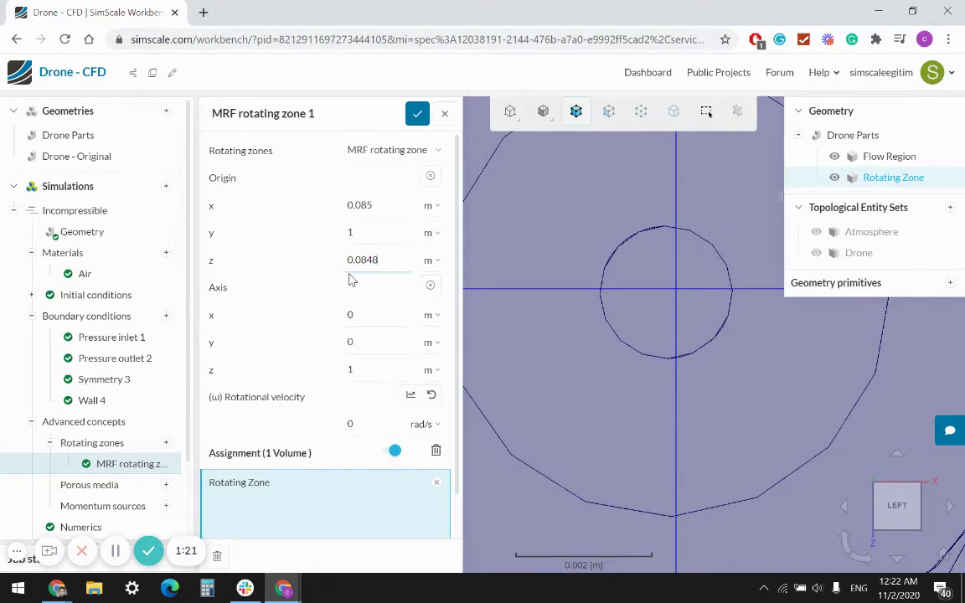
type("9")
key("BackSpace")
key("BackSpace")
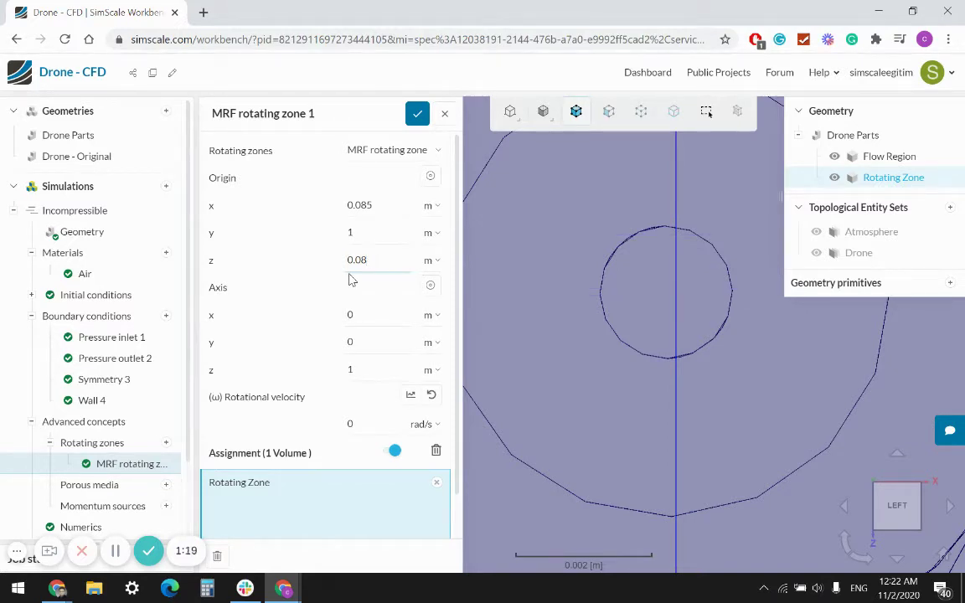
type("5")
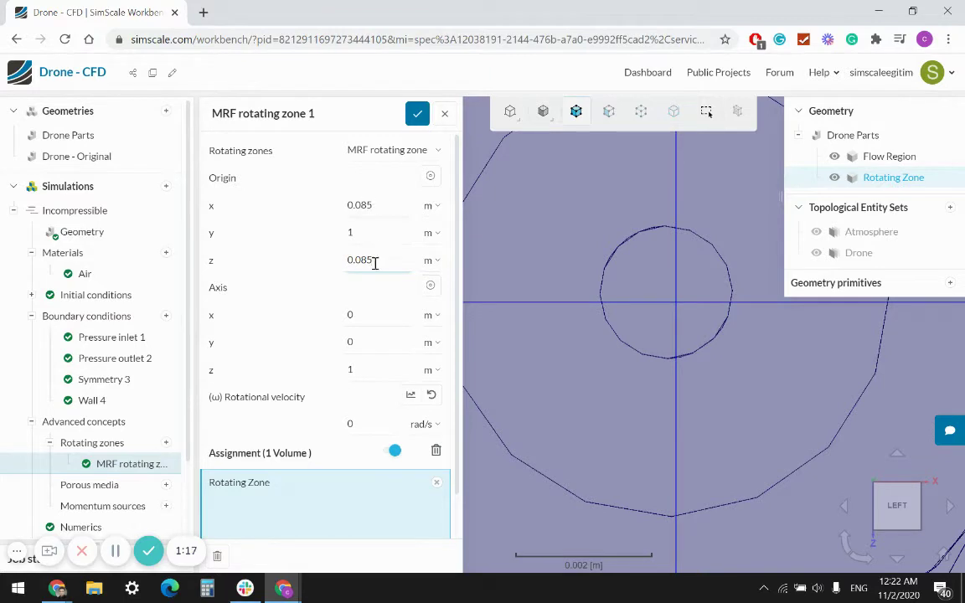
left_click(368, 261)
type("4")
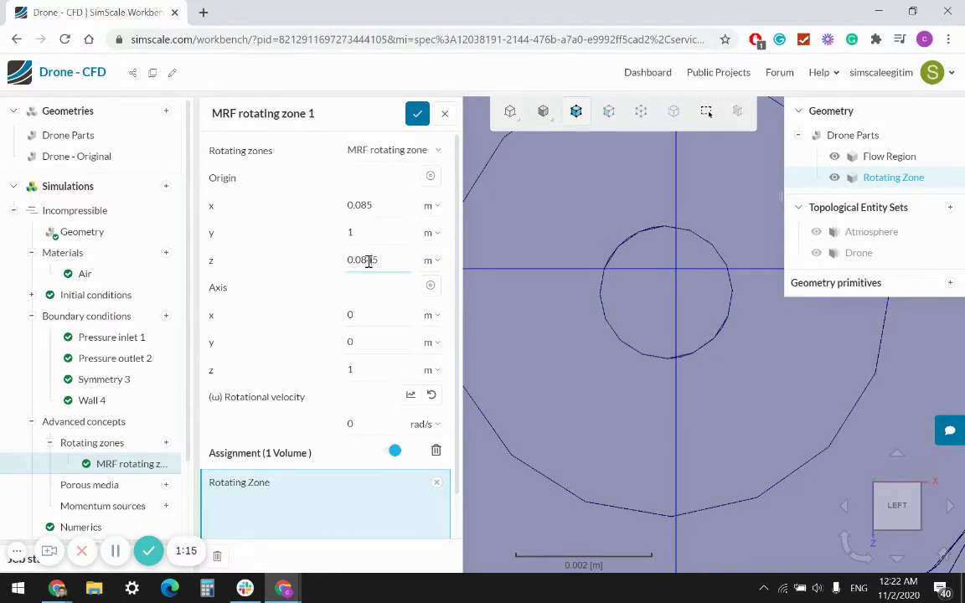
Pick the rotor hub's centre as the rotating zone's origin, giving x 8.485e-2 m and z 8.483e-2 m
left_click(429, 177)
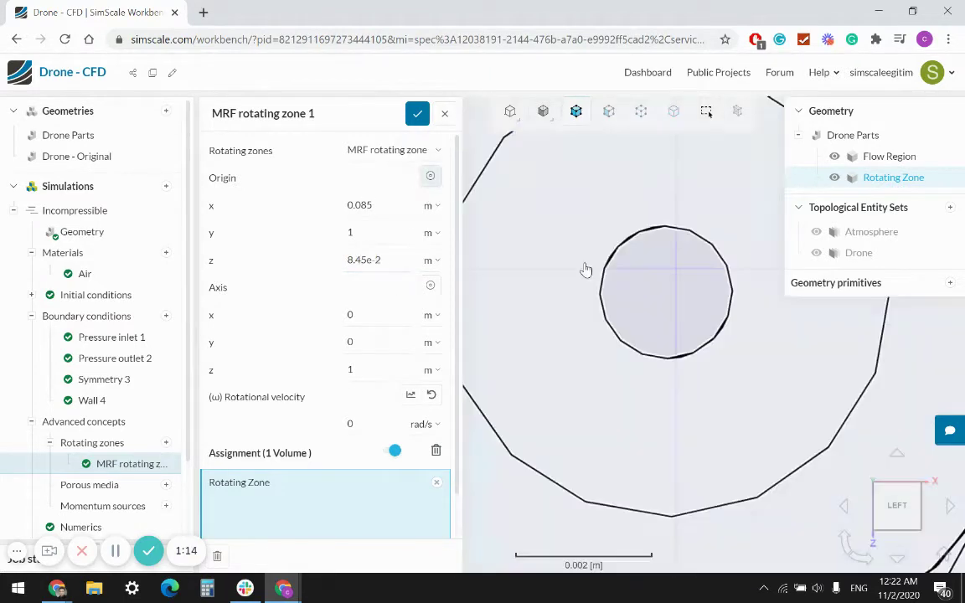
left_click(667, 298)
scroll(622, 304, "down", 5)
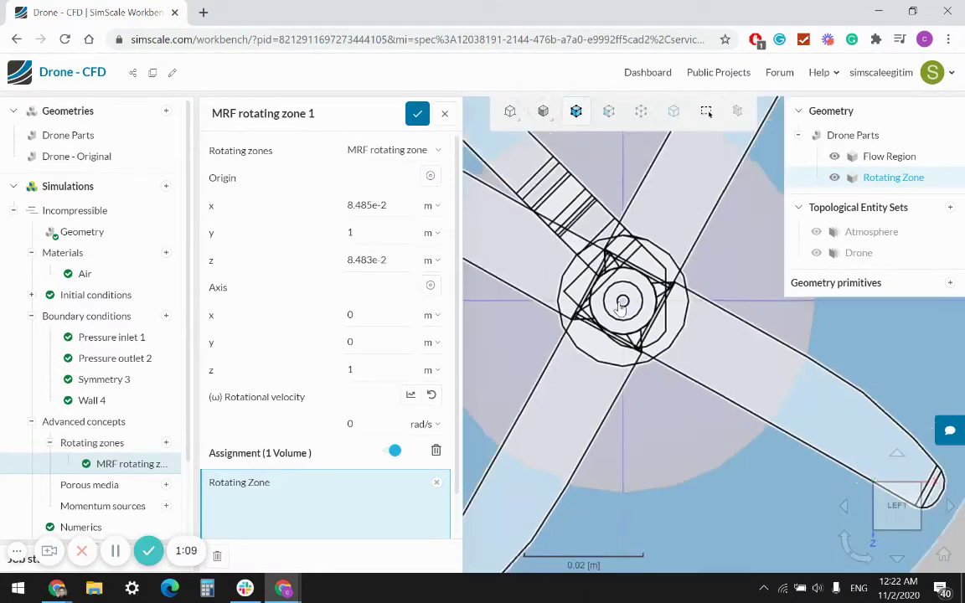
Examine the rotor and the rotating zone from the front to check the origin's height
scroll(603, 311, "down", 3)
scroll(642, 428, "down", 5)
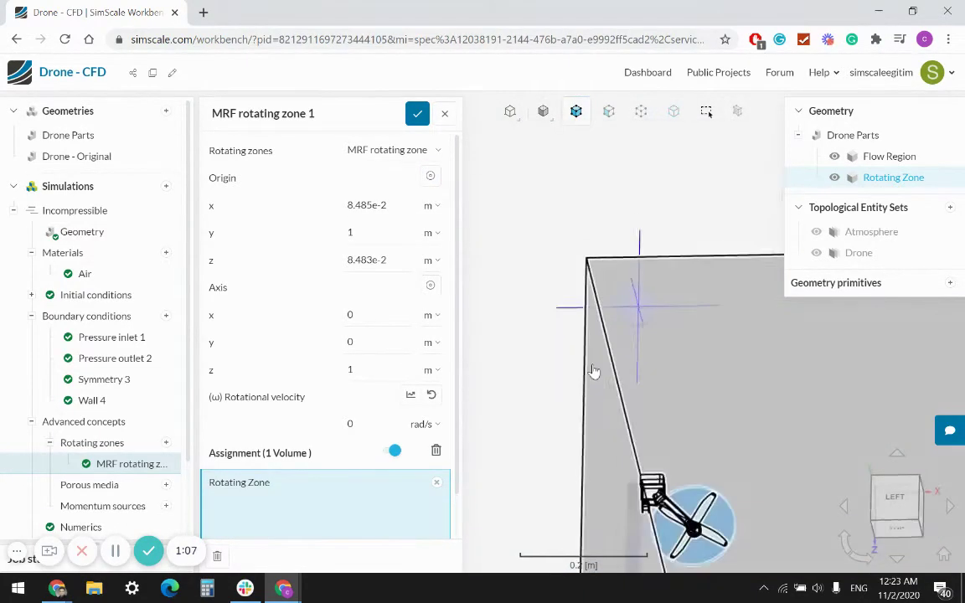
scroll(629, 336, "down", 3)
left_click_drag(650, 319, 786, 370)
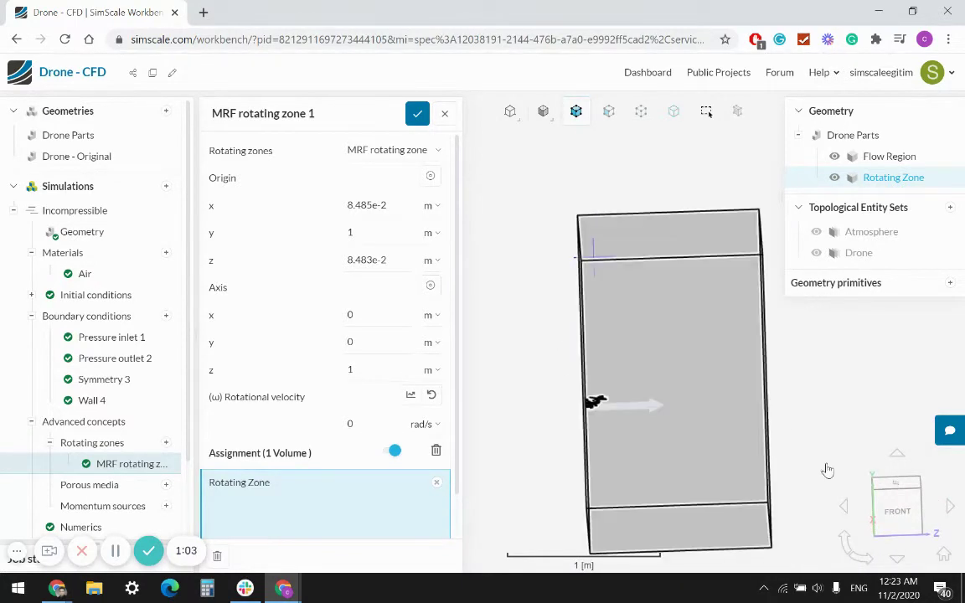
left_click(892, 507)
scroll(597, 390, "up", 5)
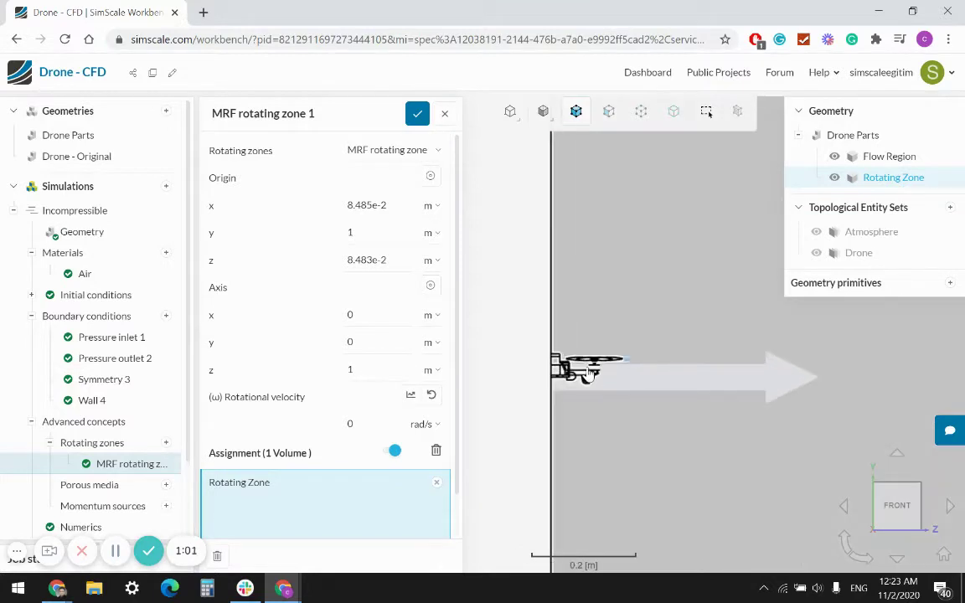
scroll(594, 370, "up", 4)
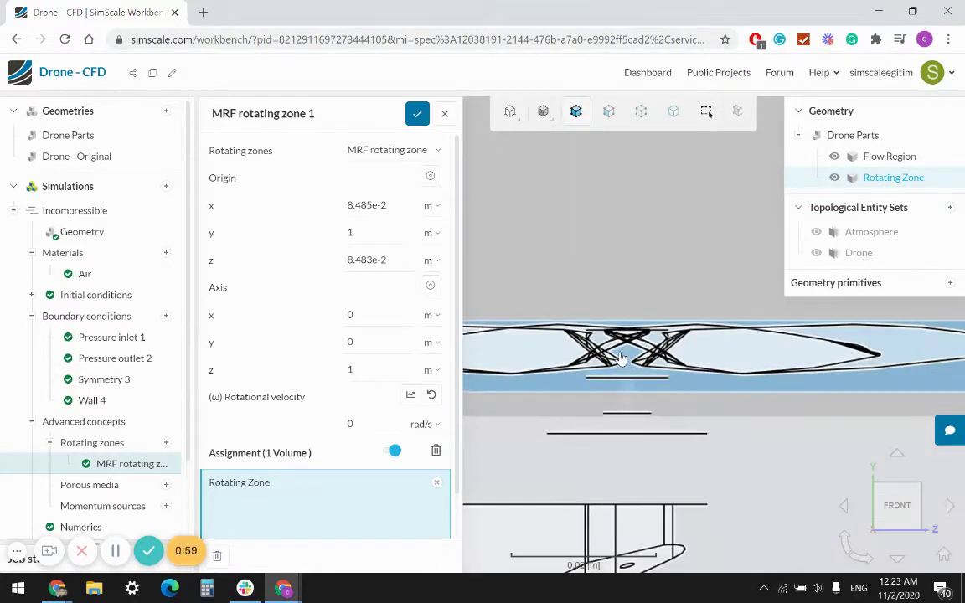
scroll(630, 358, "down", 10)
left_click_drag(612, 347, 594, 340)
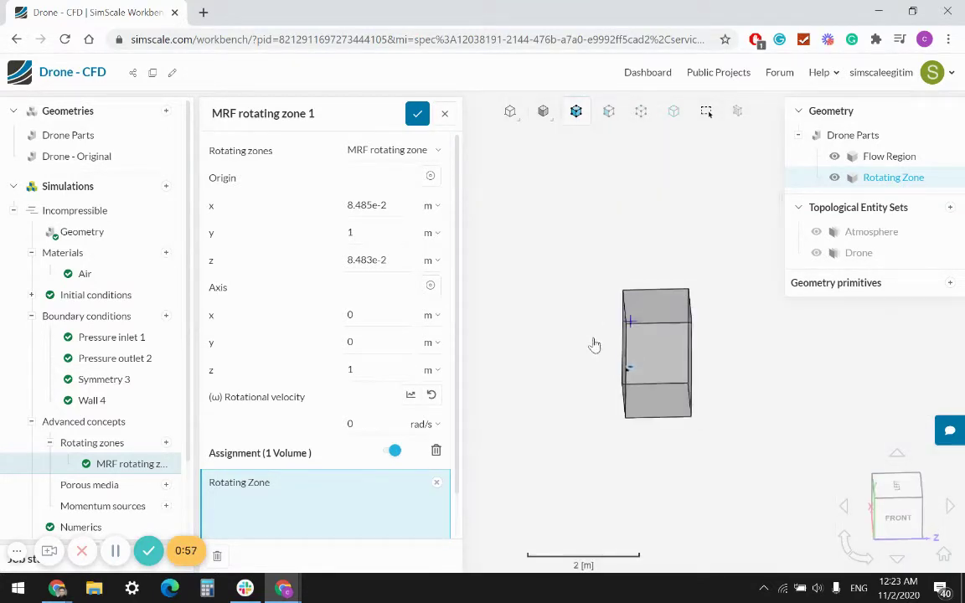
Hide the flow region and pick the rotor hub's centre as origin, giving x 8.49e-2, y 3.965e-2 and z 8.479e-2 m
left_click(835, 157)
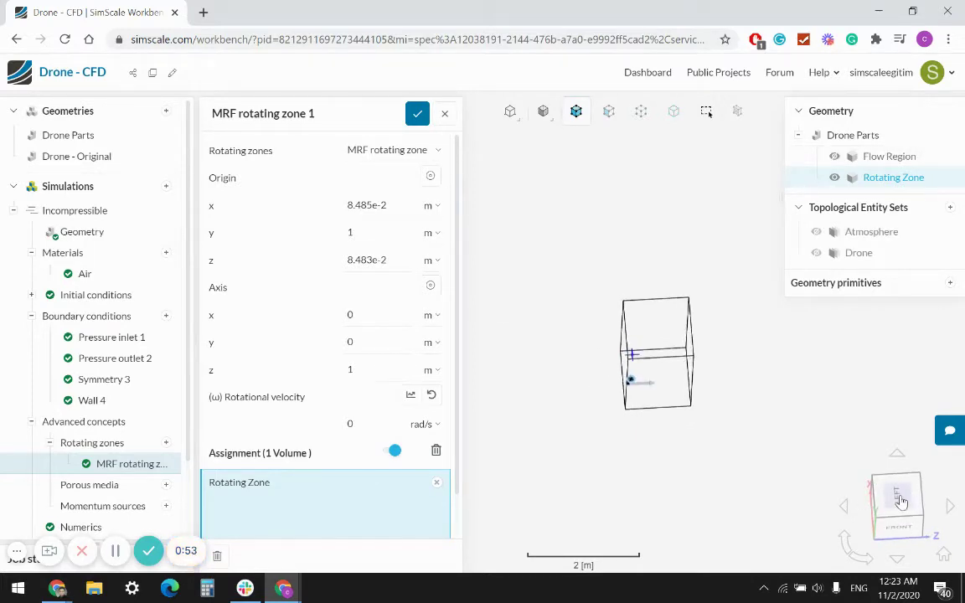
left_click(875, 500)
left_click(430, 176)
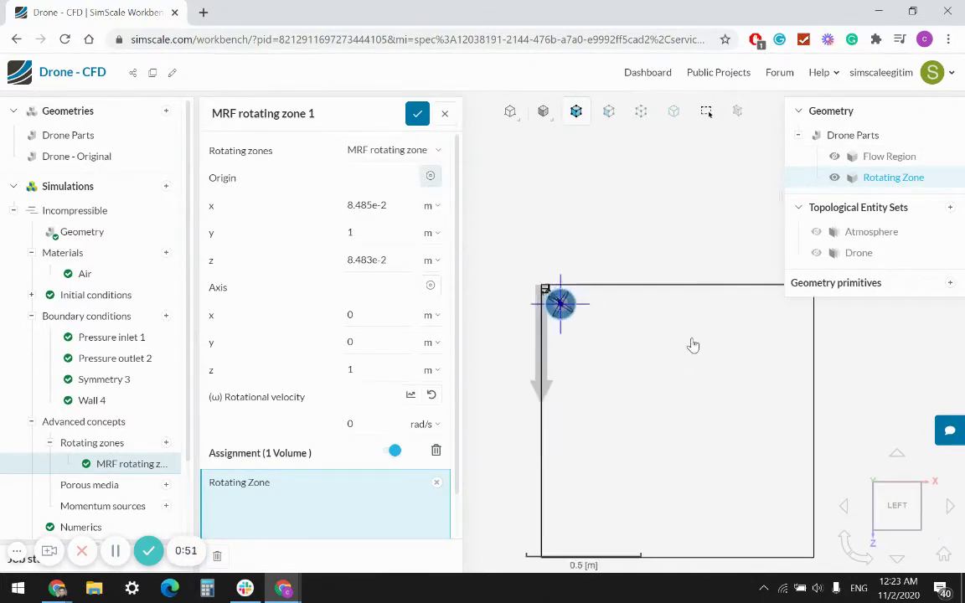
scroll(636, 344, "up", 5)
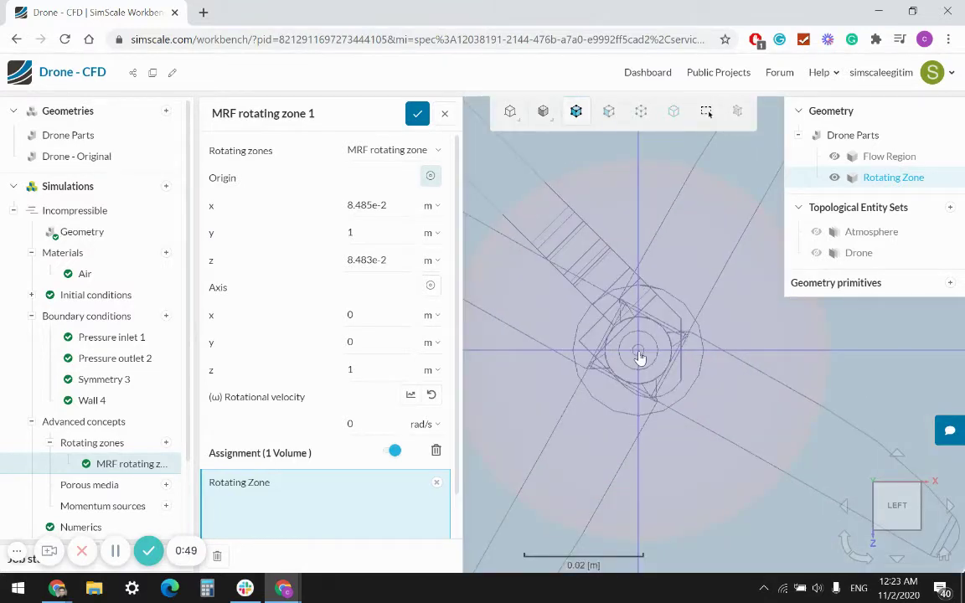
left_click(639, 357)
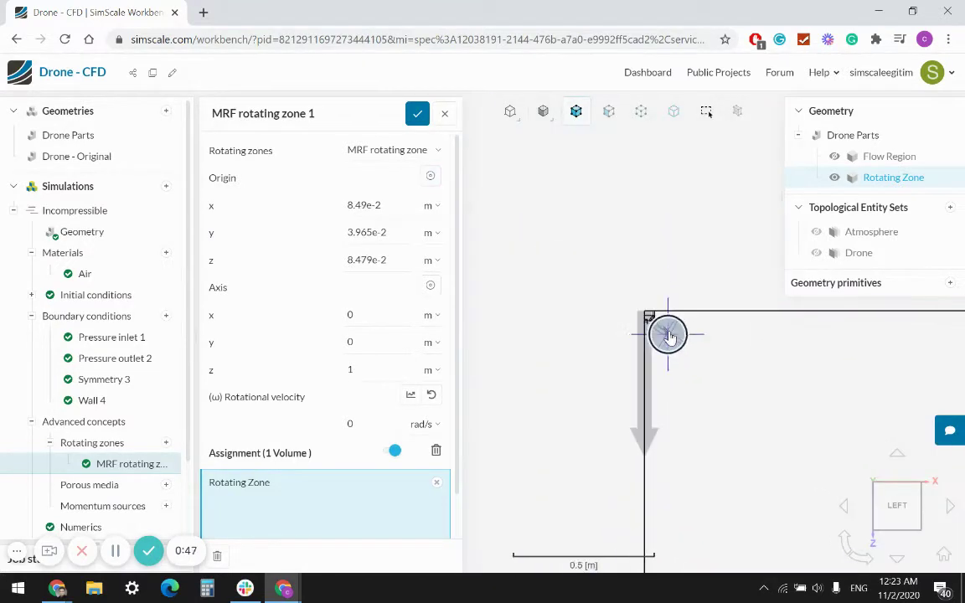
Set the y coordinate of the rotating zone's origin to 0.035 m after trying 0.0395 m and 0.038 m
left_click_drag(590, 387, 741, 380)
scroll(587, 294, "up", 5)
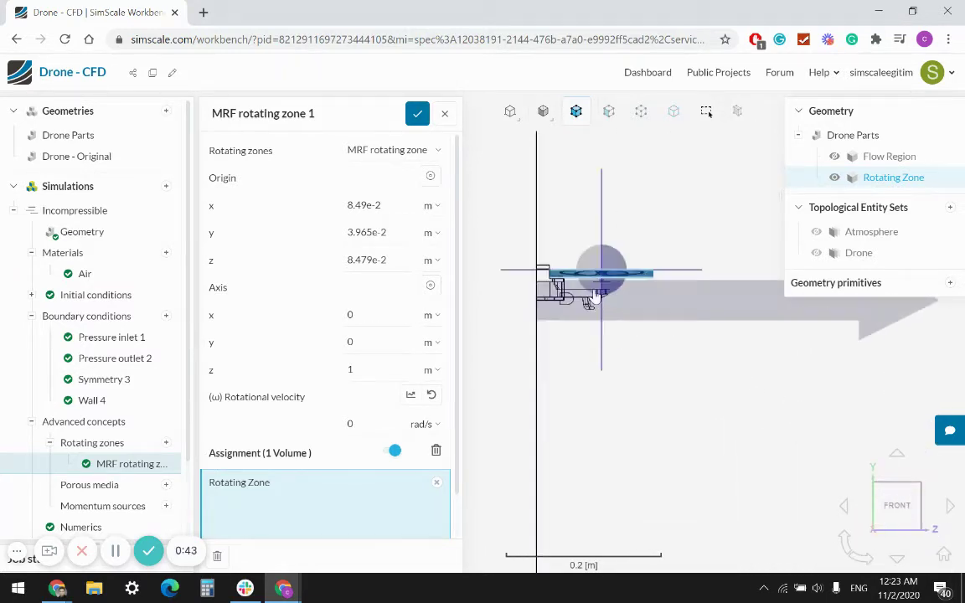
scroll(608, 285, "up", 5)
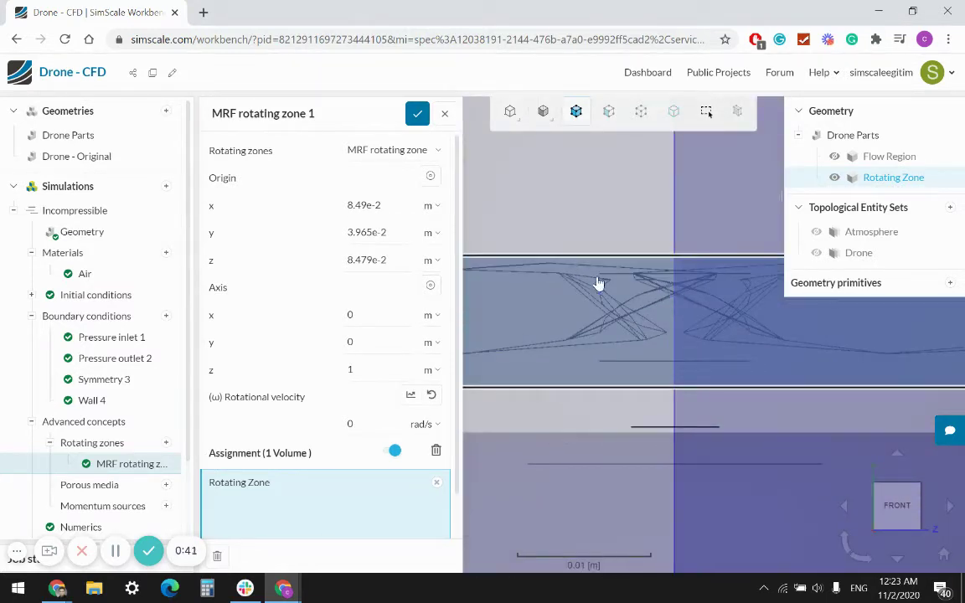
left_click(380, 230)
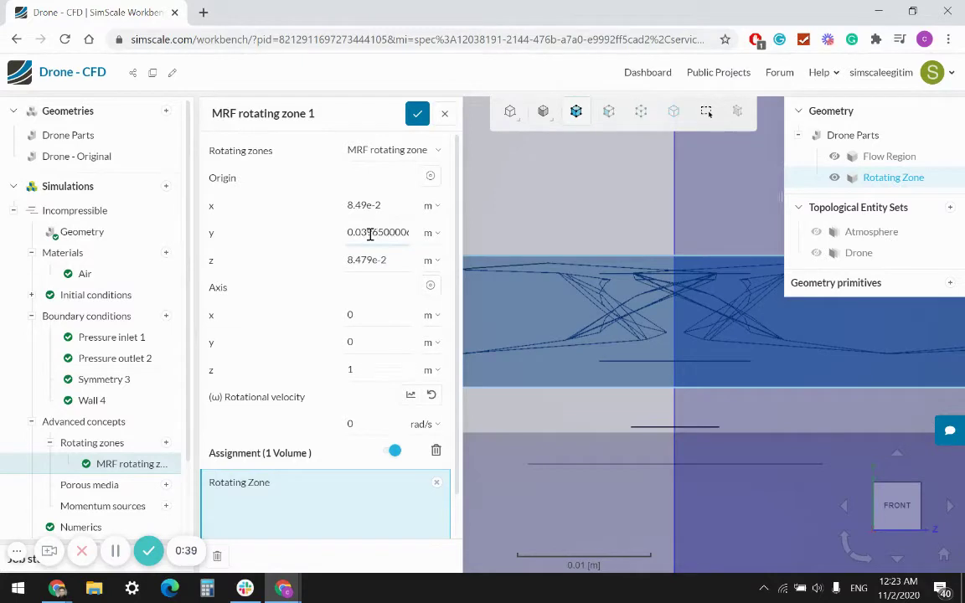
left_click_drag(374, 233, 429, 240)
type("0.0395")
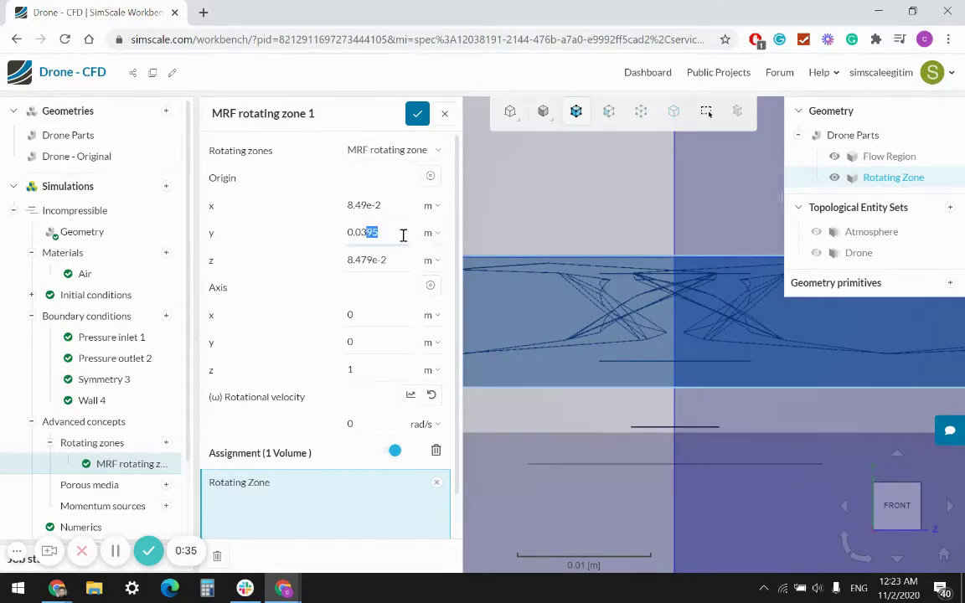
type("8")
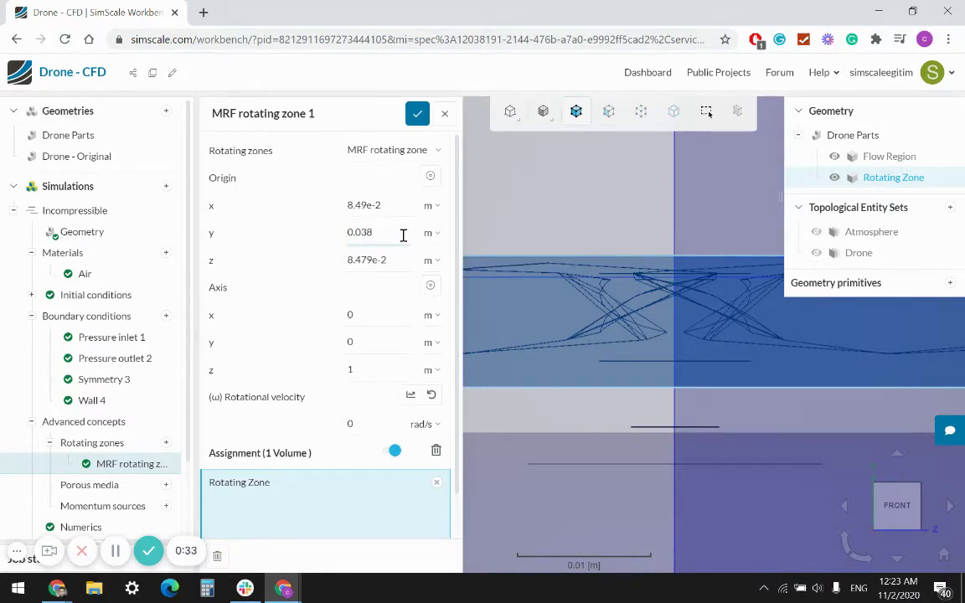
key("BackSpace")
type("5")
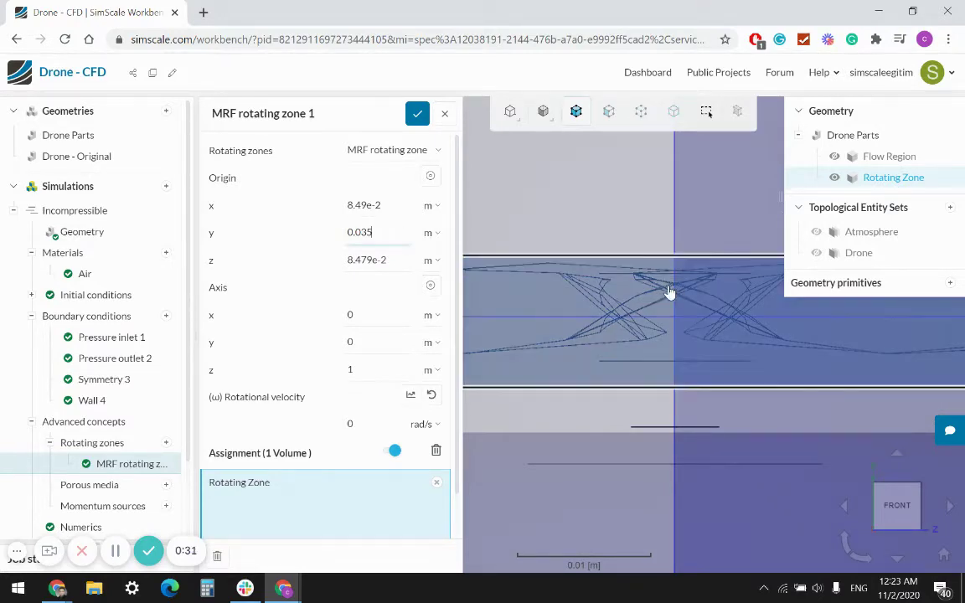
Set the rotating zone's axis to the y direction, with y 1 and z 0
scroll(675, 294, "down", 10)
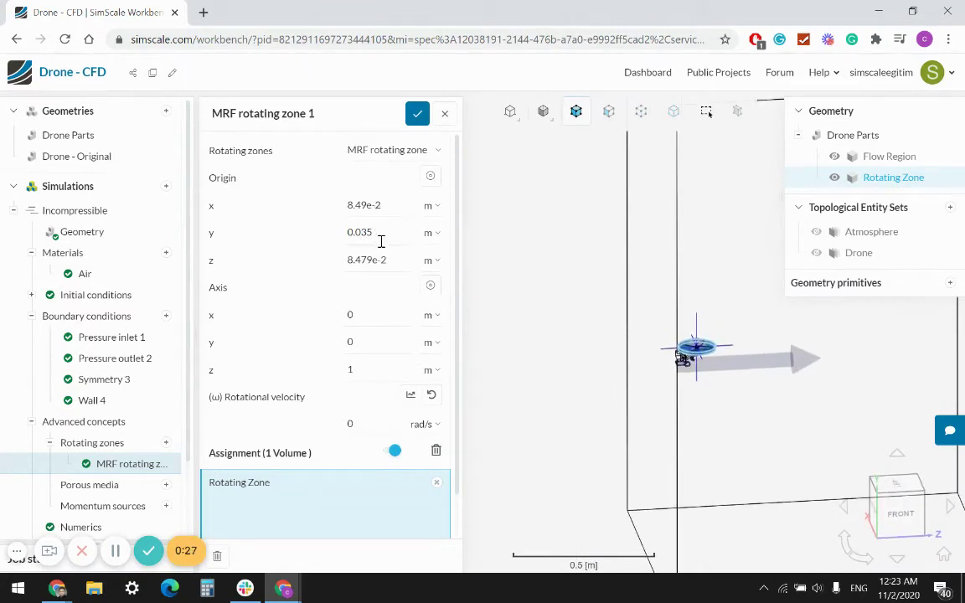
scroll(499, 300, "down", 3)
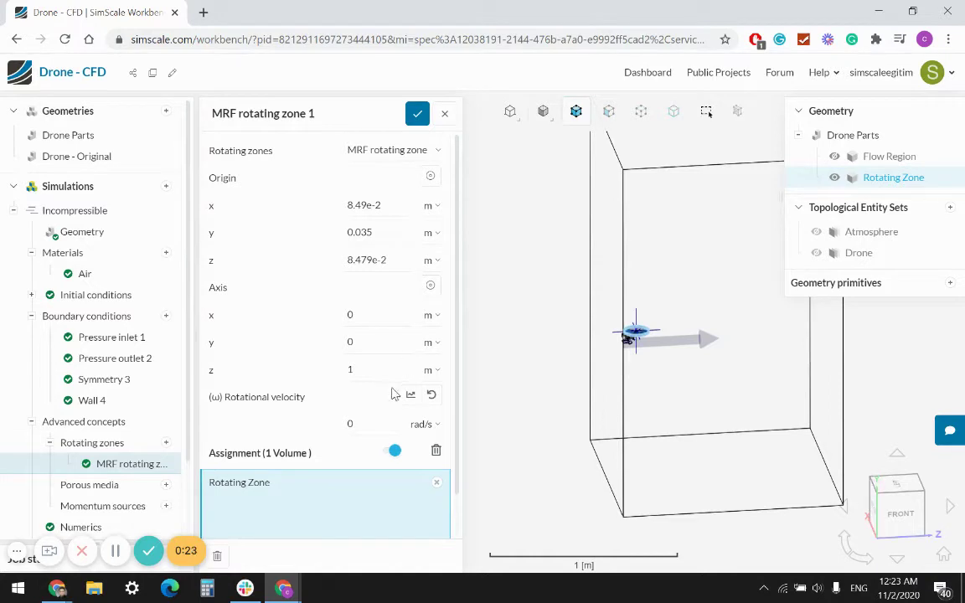
type("0")
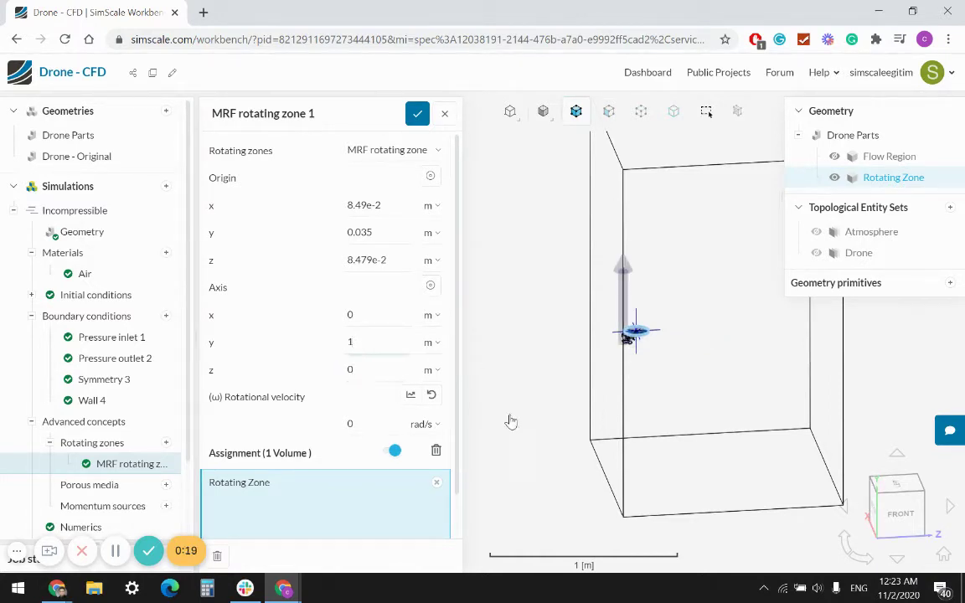
Set the rotating zone's rotational velocity to 100 rad/s and save the zone
scroll(624, 339, "up", 5)
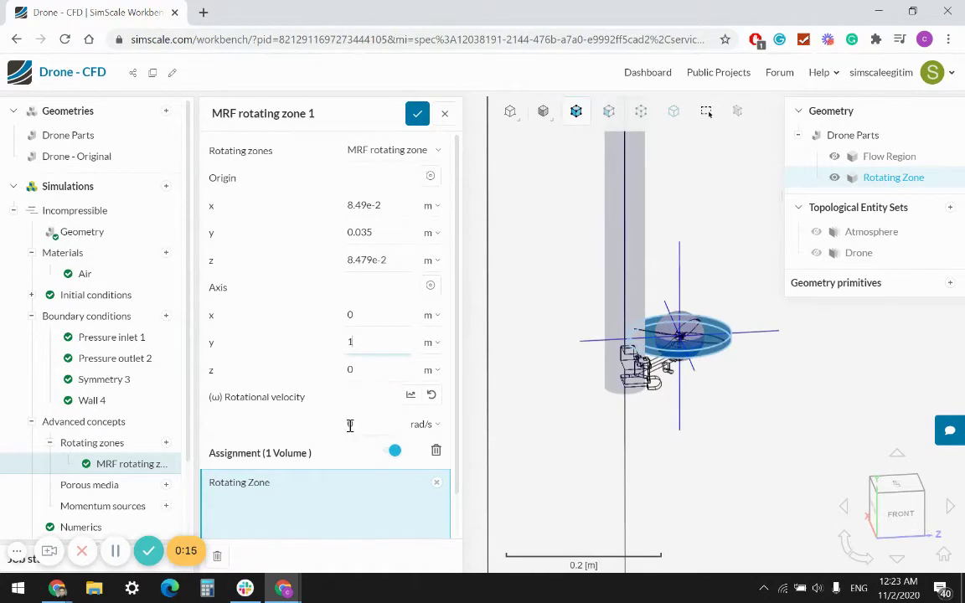
scroll(675, 419, "up", 4)
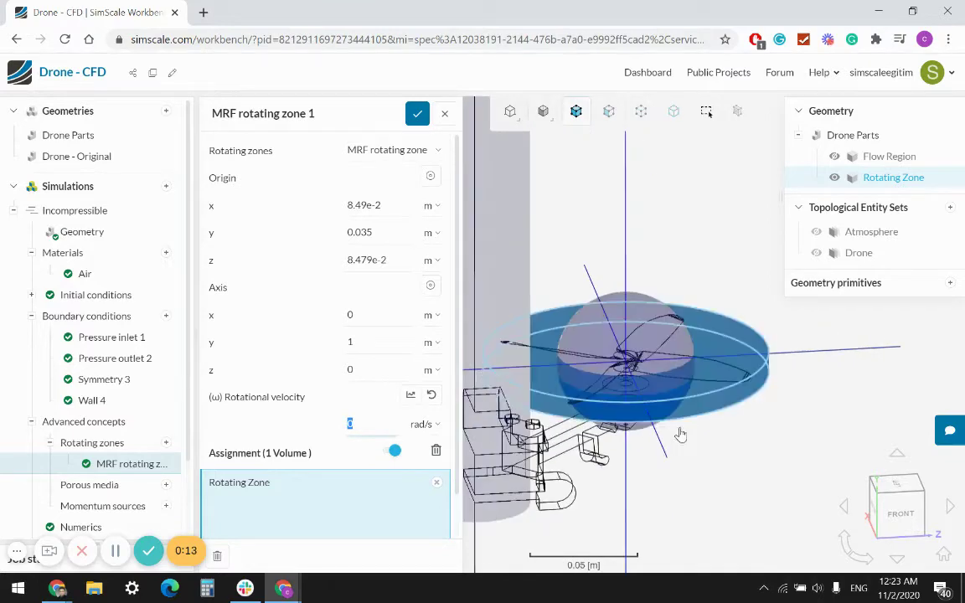
scroll(649, 390, "down", 3)
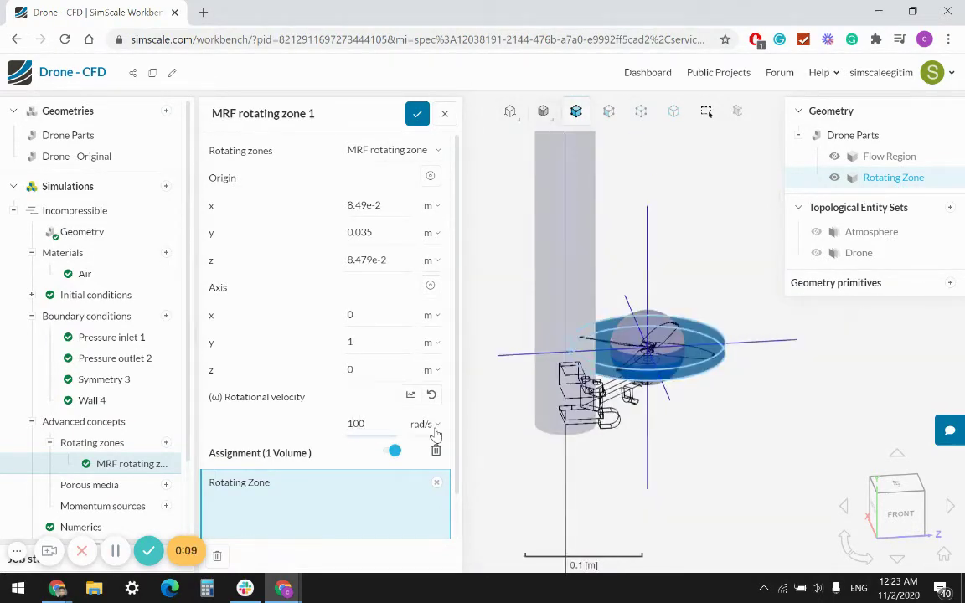
left_click(417, 114)
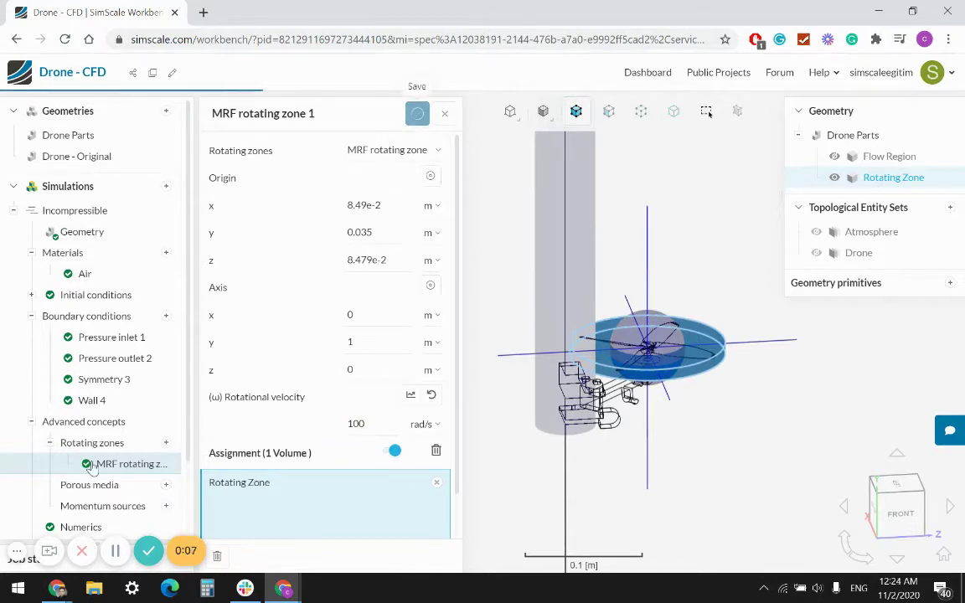
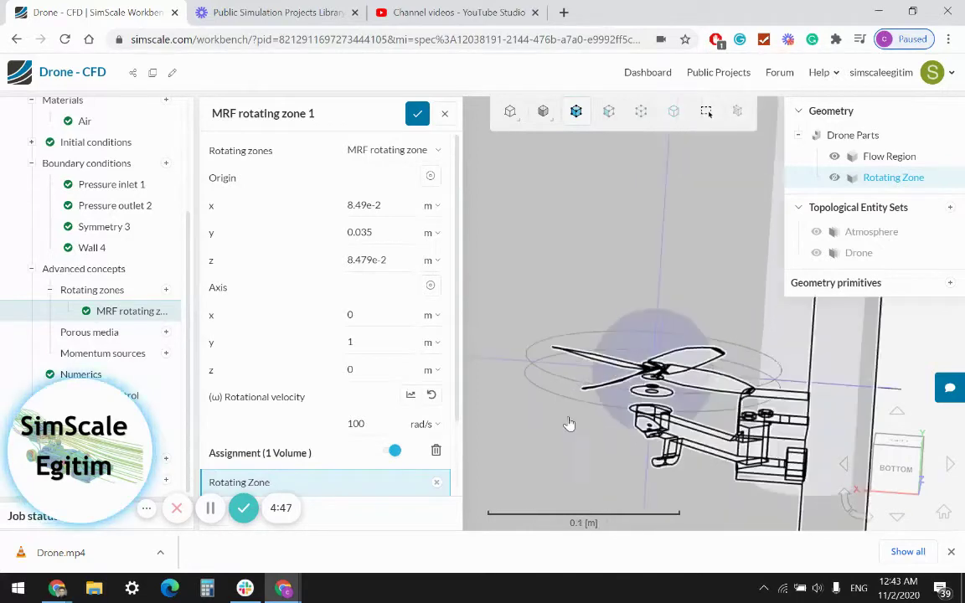
Inspect the rotor blades, reverse the spin direction by setting the rotational velocity to -100 rad/s, and save the rotating zone
left_click_drag(677, 404, 605, 372)
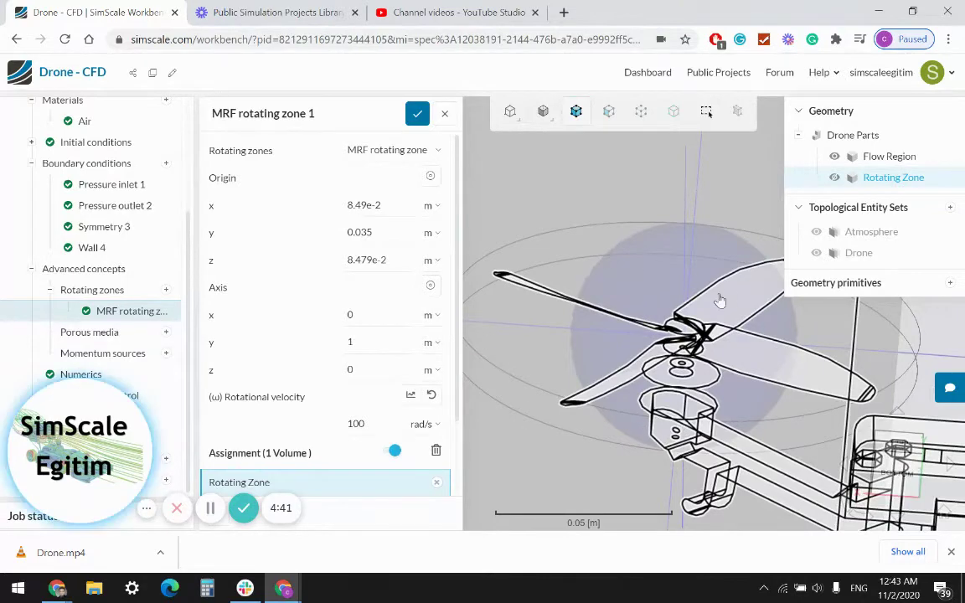
scroll(664, 396, "down", 3)
left_click_drag(687, 461, 826, 463)
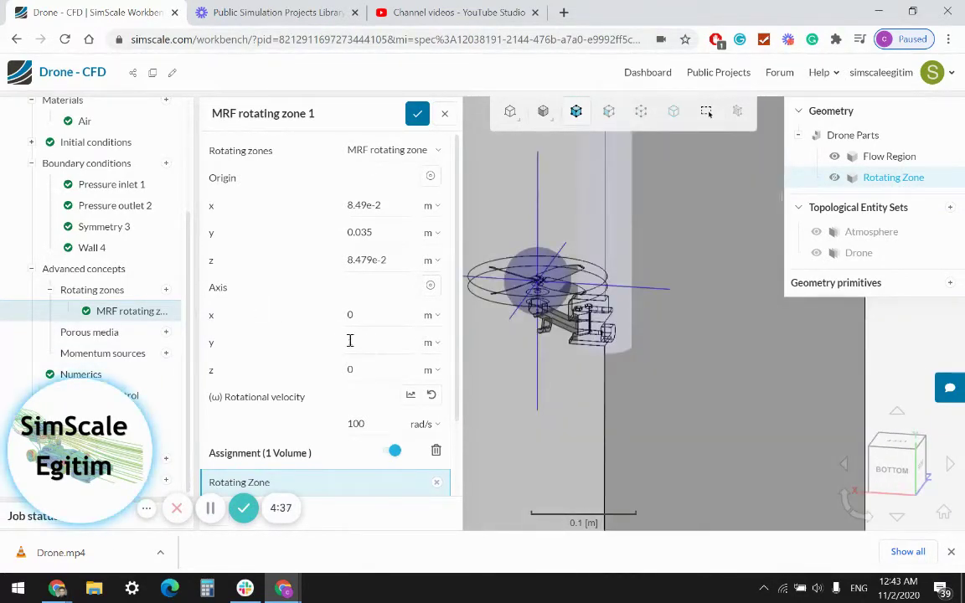
type("1")
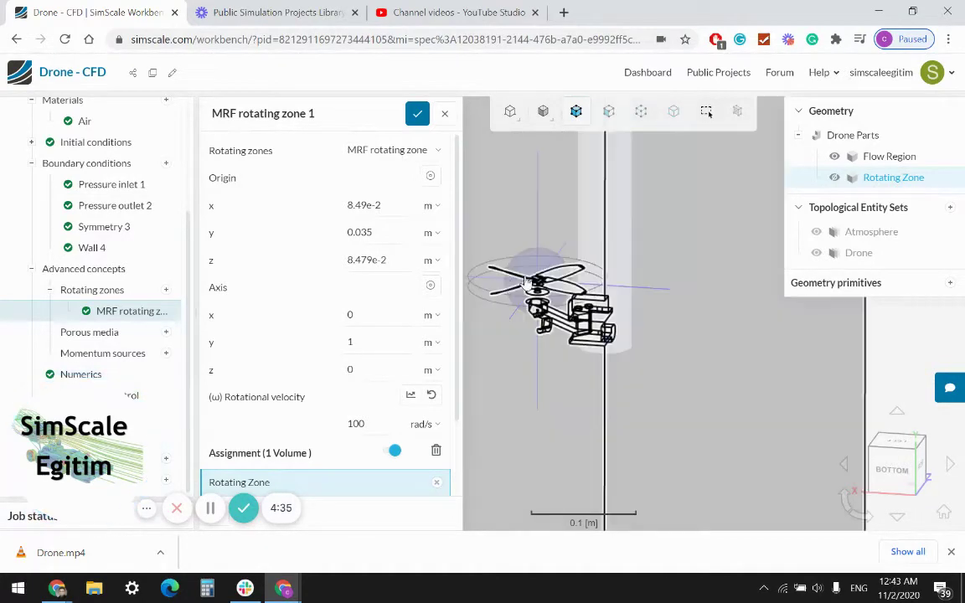
right_click_drag(545, 311, 589, 367)
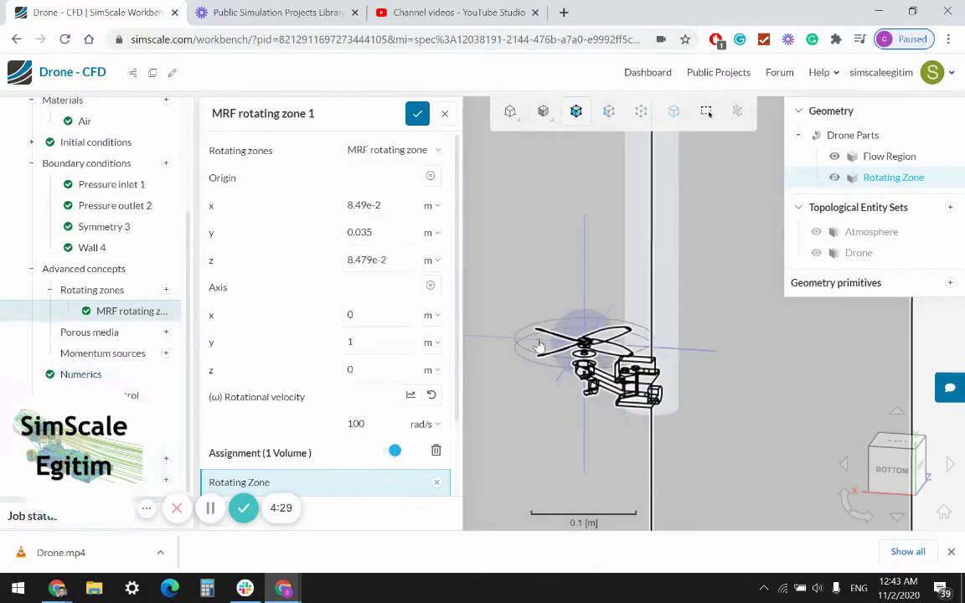
left_click(350, 425)
type("-")
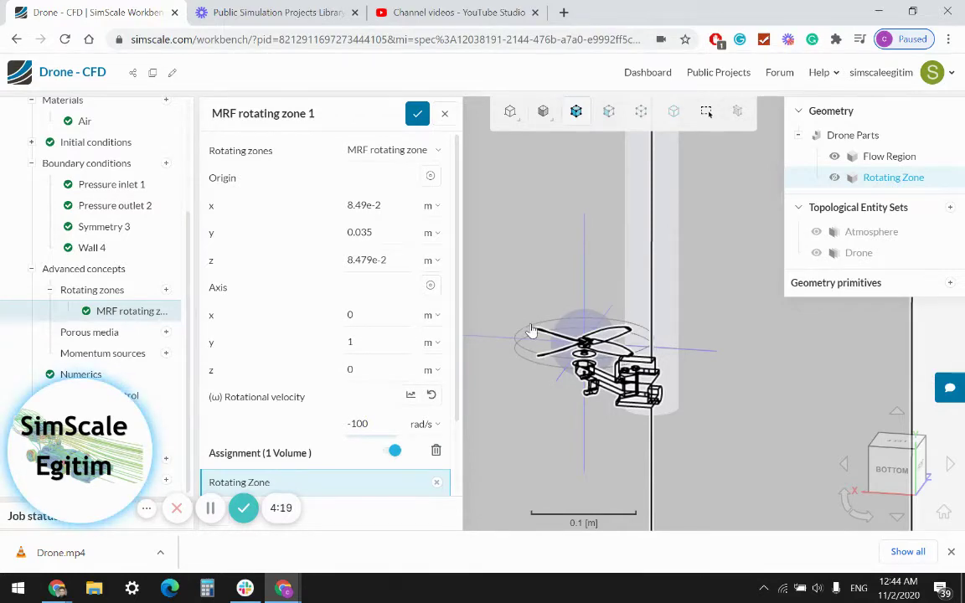
scroll(528, 331, "up", 3)
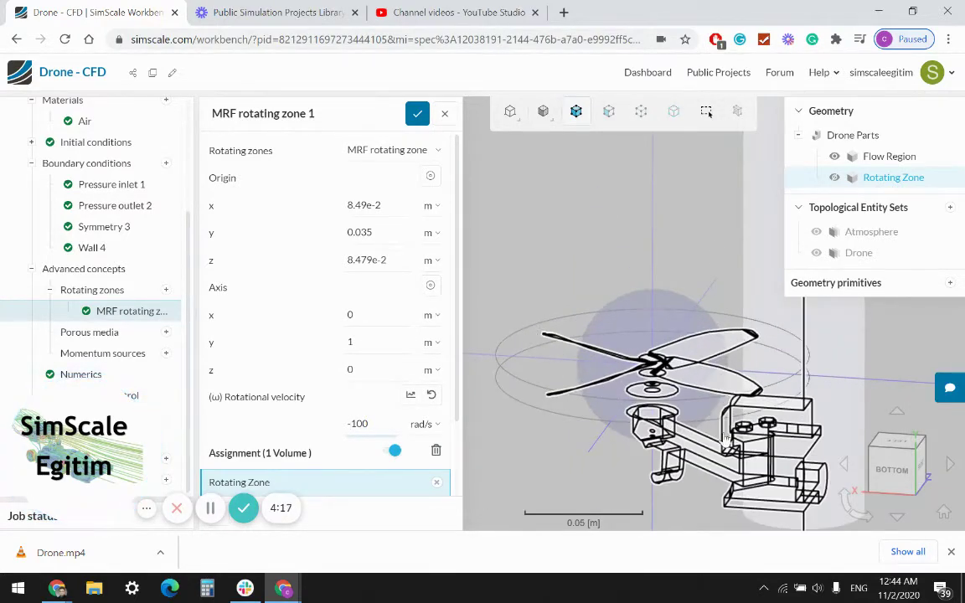
scroll(657, 323, "down", 5)
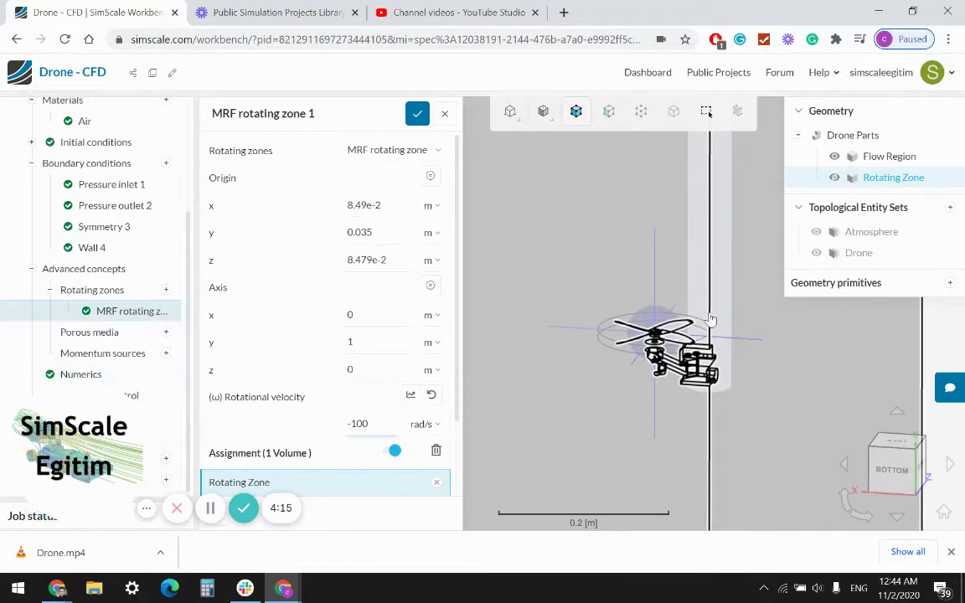
scroll(597, 349, "up", 3)
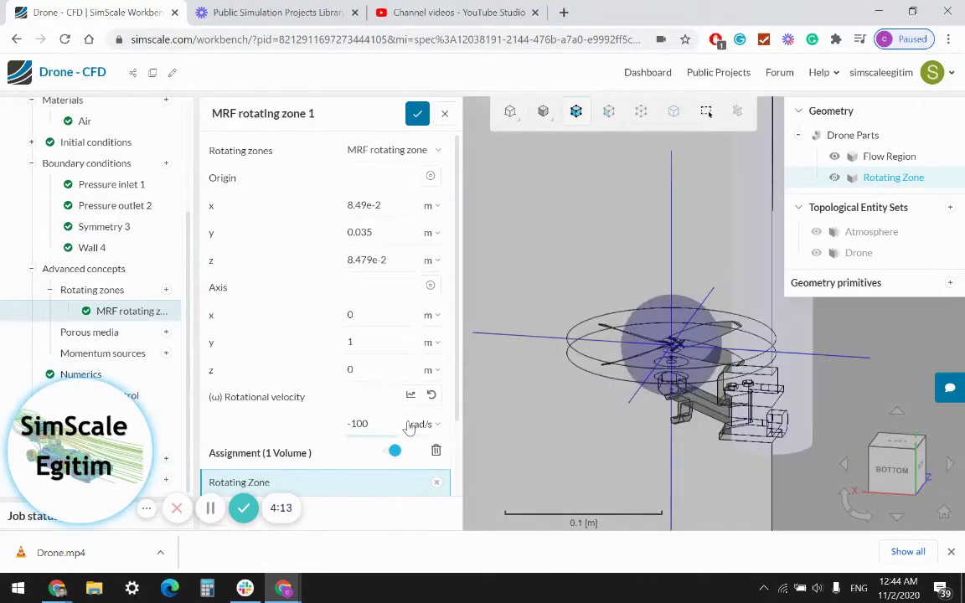
left_click(418, 115)
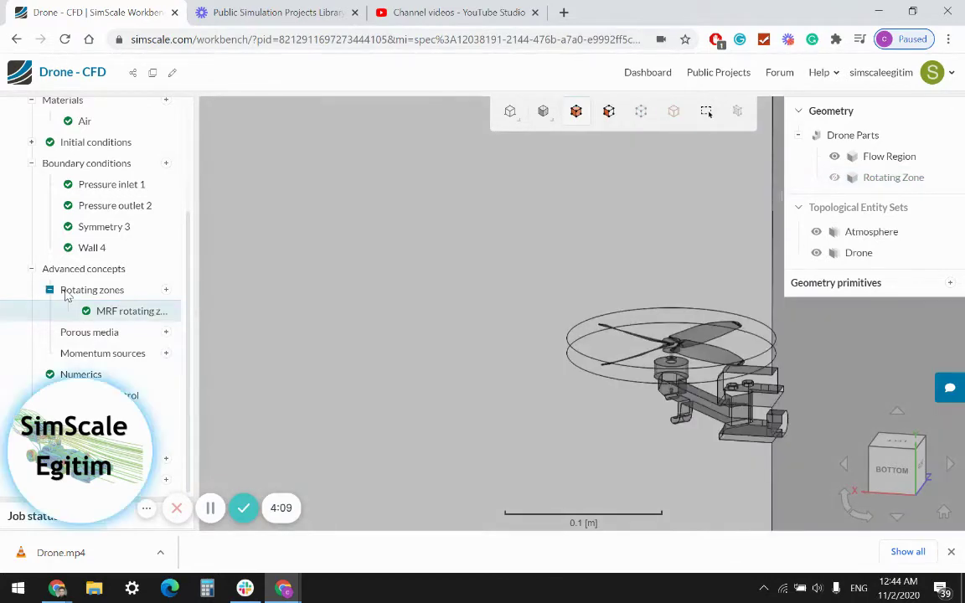
Collapse the rotating zones, open the mesh settings and show the available mesh refinement types
left_click(52, 291)
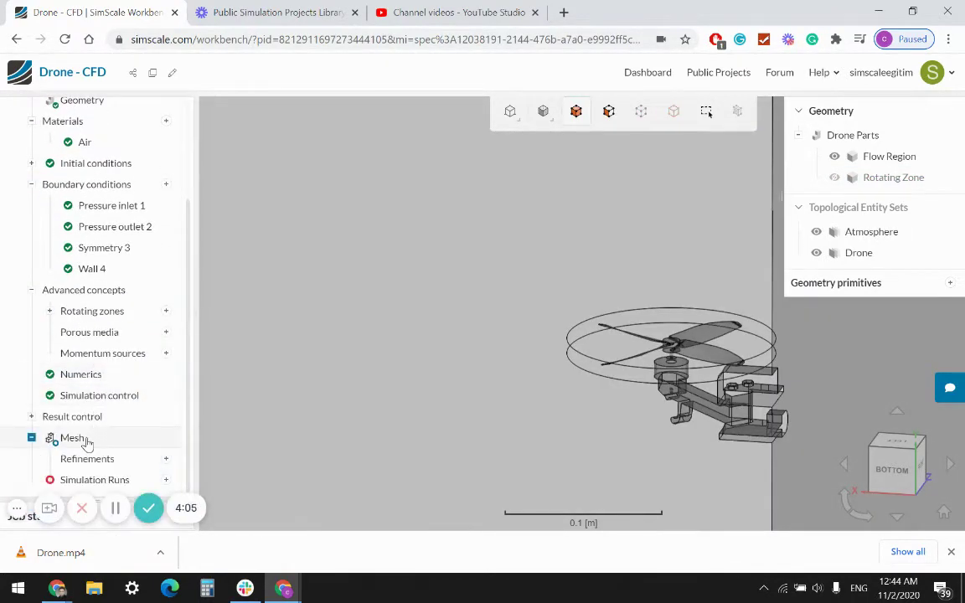
left_click(74, 438)
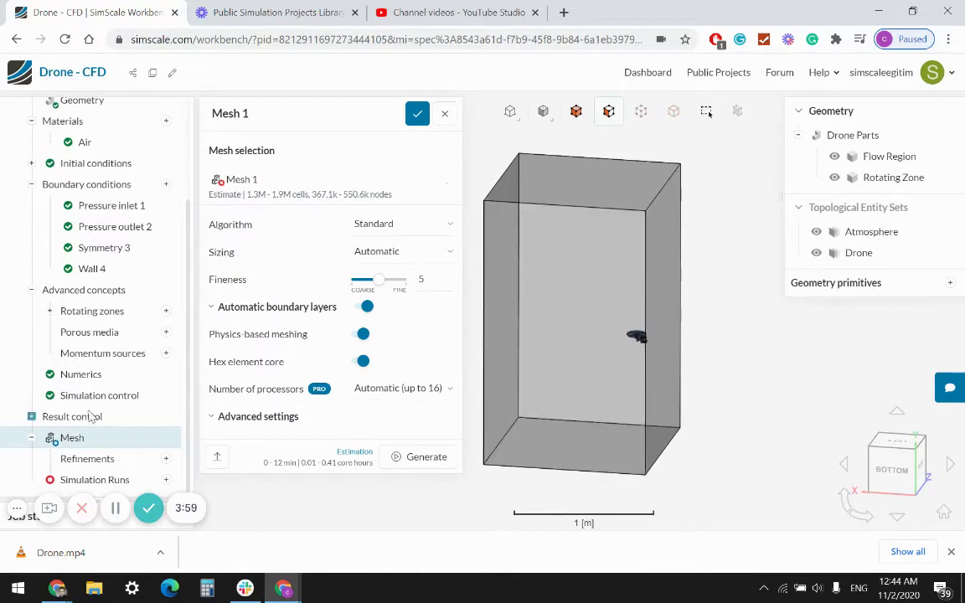
left_click(166, 460)
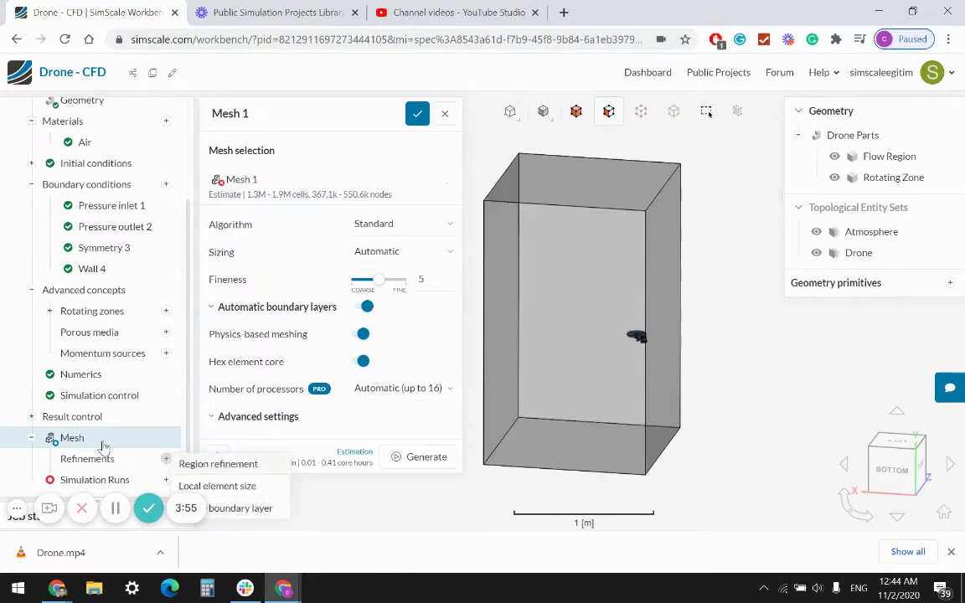
Expand the result controls, inspect the rotor, and add a Forces and moments result control
scroll(51, 444, "up", 1)
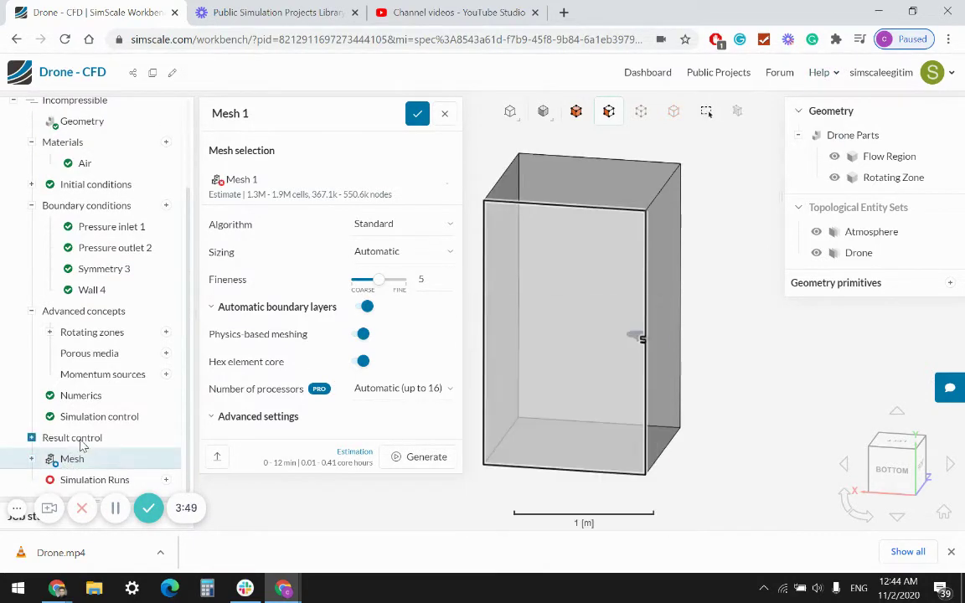
left_click(31, 437)
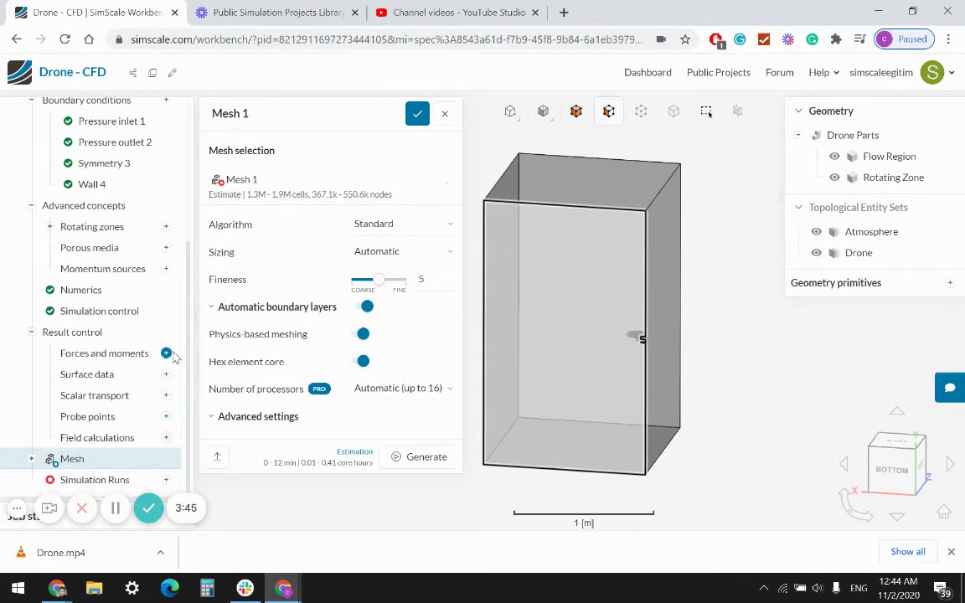
scroll(630, 338, "up", 3)
scroll(627, 338, "up", 5)
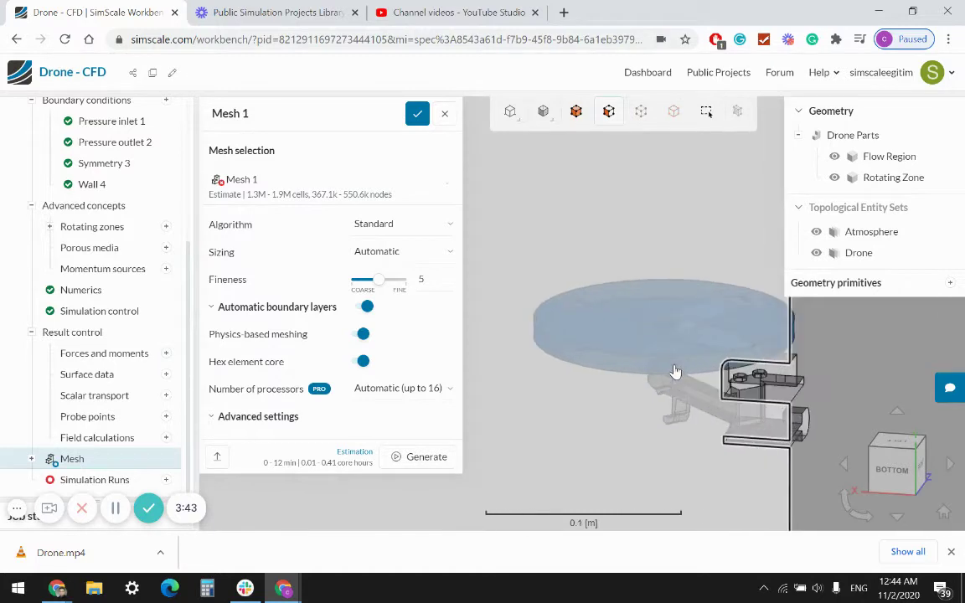
scroll(670, 334, "down", 1)
scroll(664, 331, "down", 2)
left_click_drag(653, 361, 635, 289)
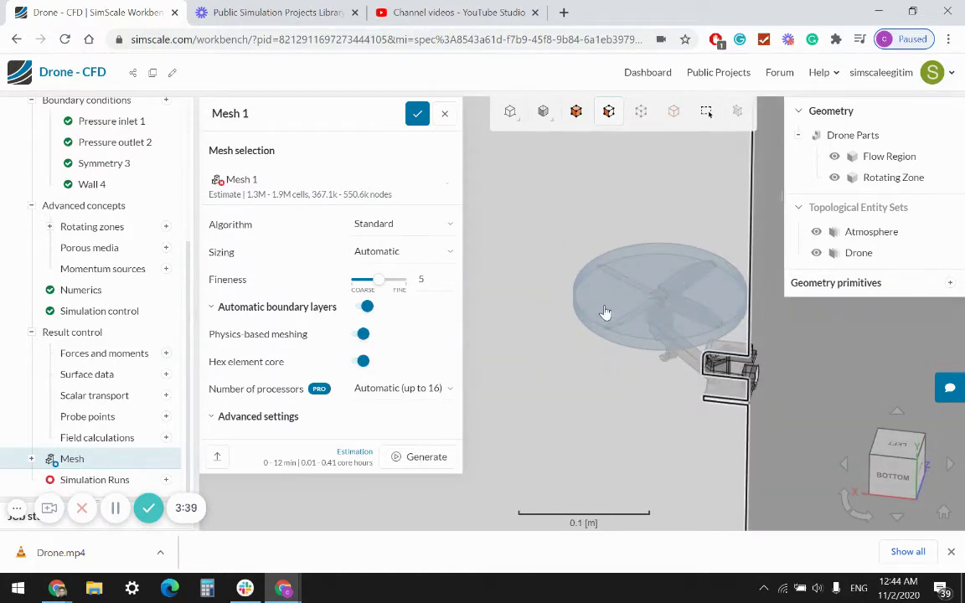
left_click(166, 355)
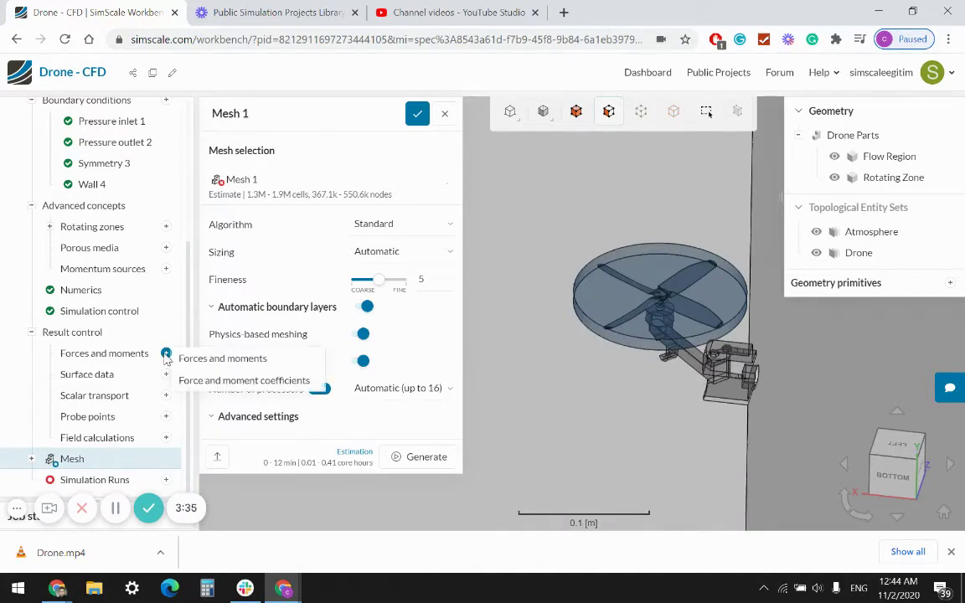
left_click(218, 359)
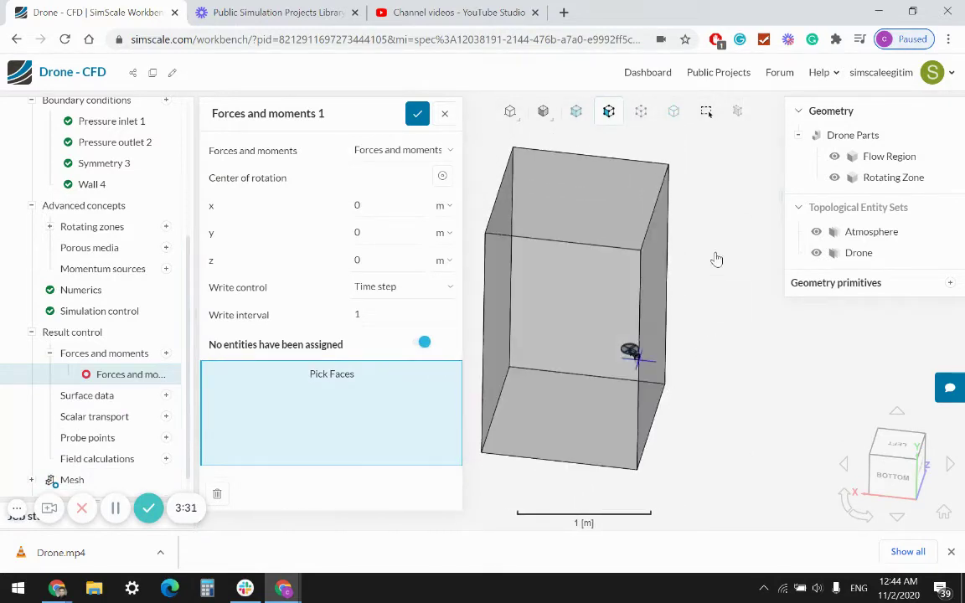
Hide three outer faces of the flow region around the drone and clear them from the forces and moments assignment
left_click(605, 308)
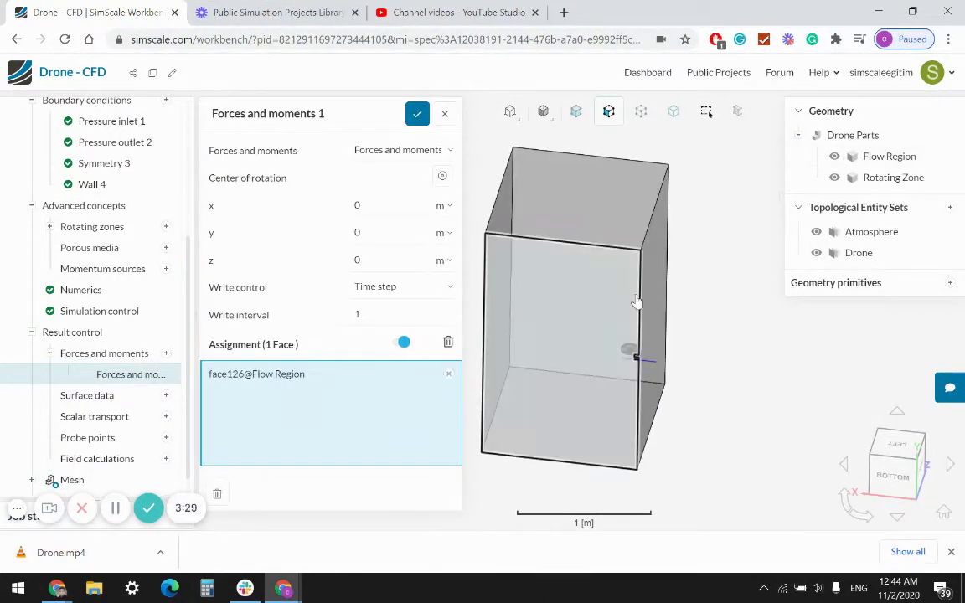
left_click(638, 265)
left_click(618, 215)
right_click(709, 226)
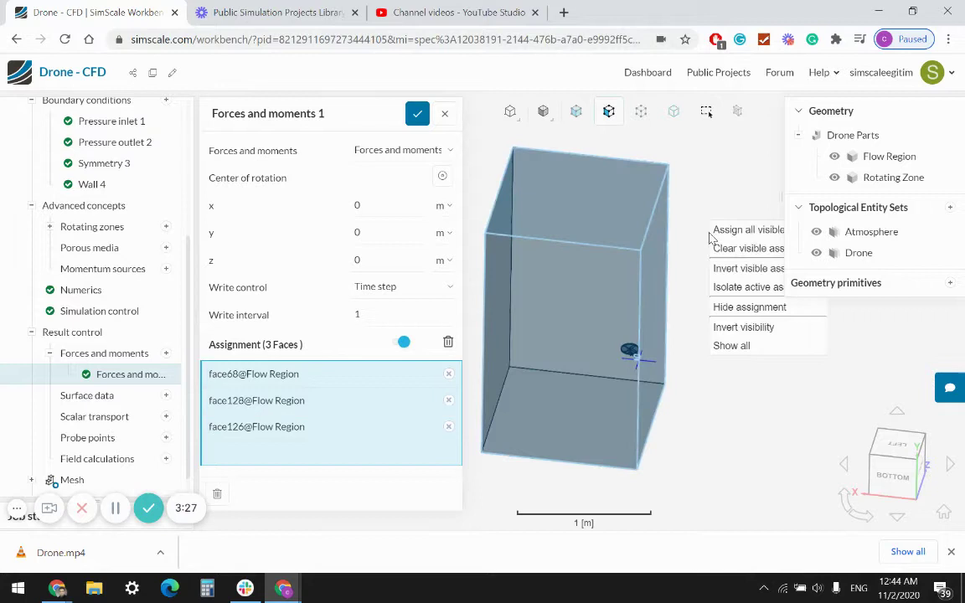
left_click(731, 310)
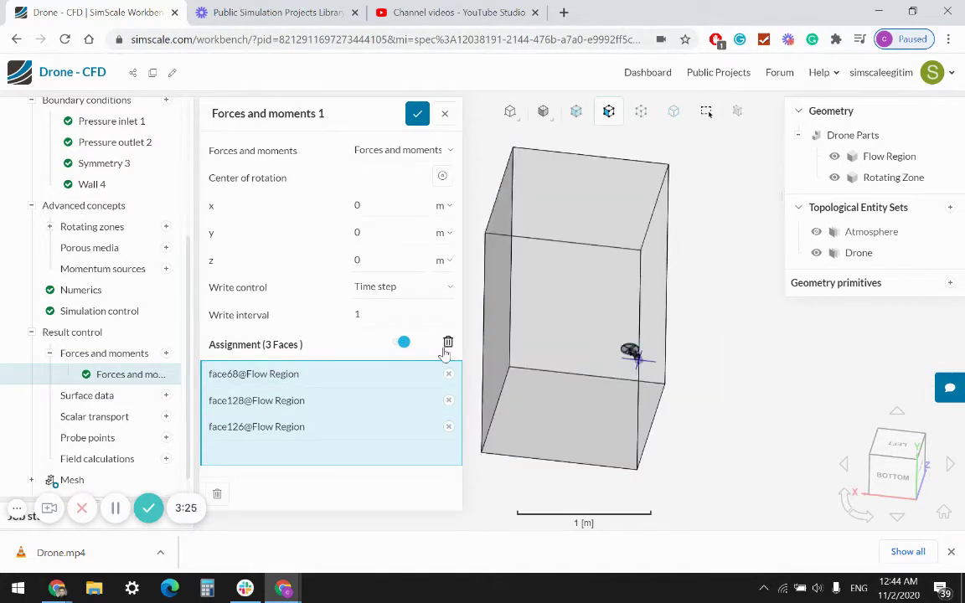
left_click(448, 342)
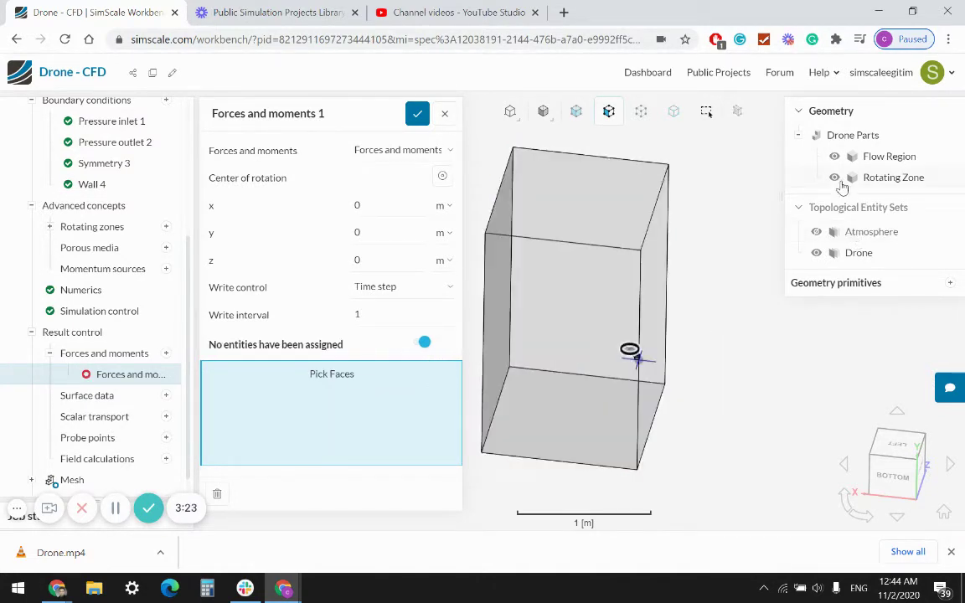
With the rotating zone hidden, box-select all rotor blade faces in the front view as the forces and moments assignment
left_click_drag(724, 318, 716, 389)
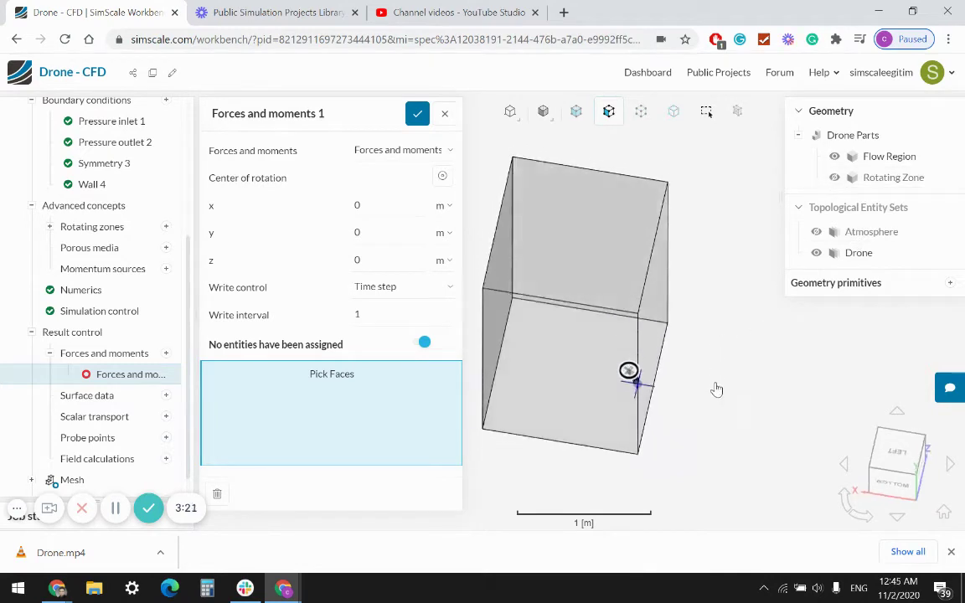
left_click(898, 461)
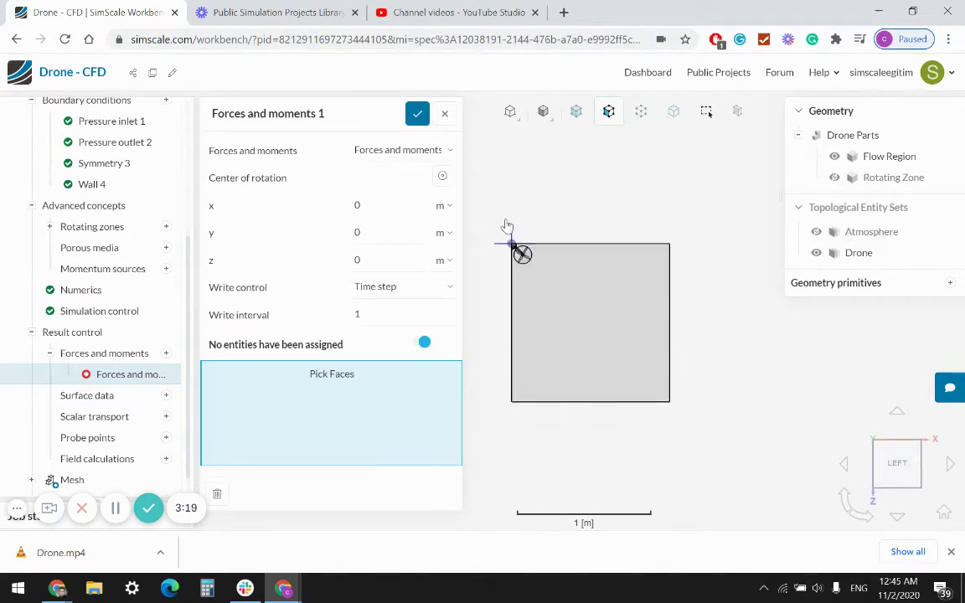
scroll(506, 224, "up", 5)
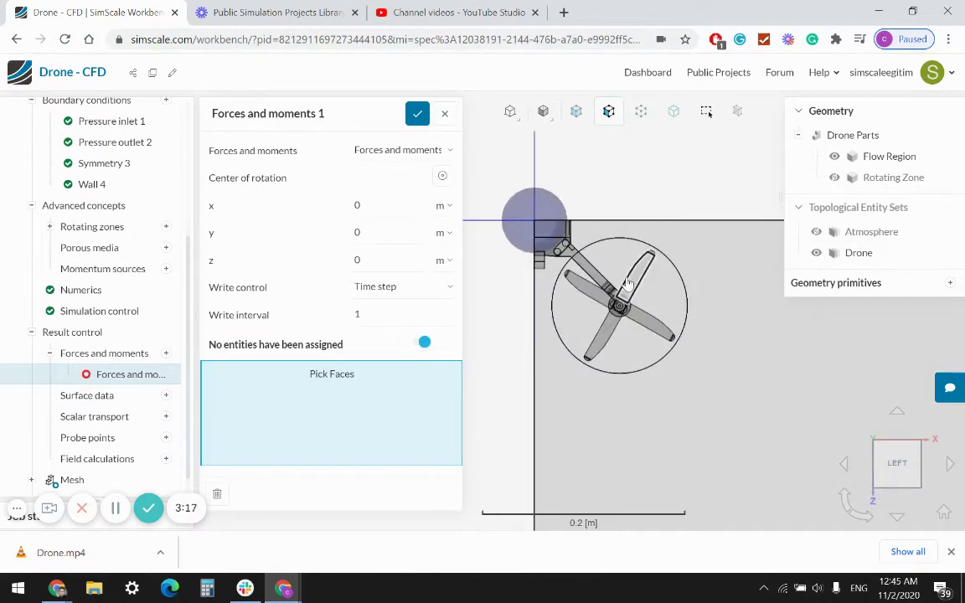
scroll(621, 297, "up", 5)
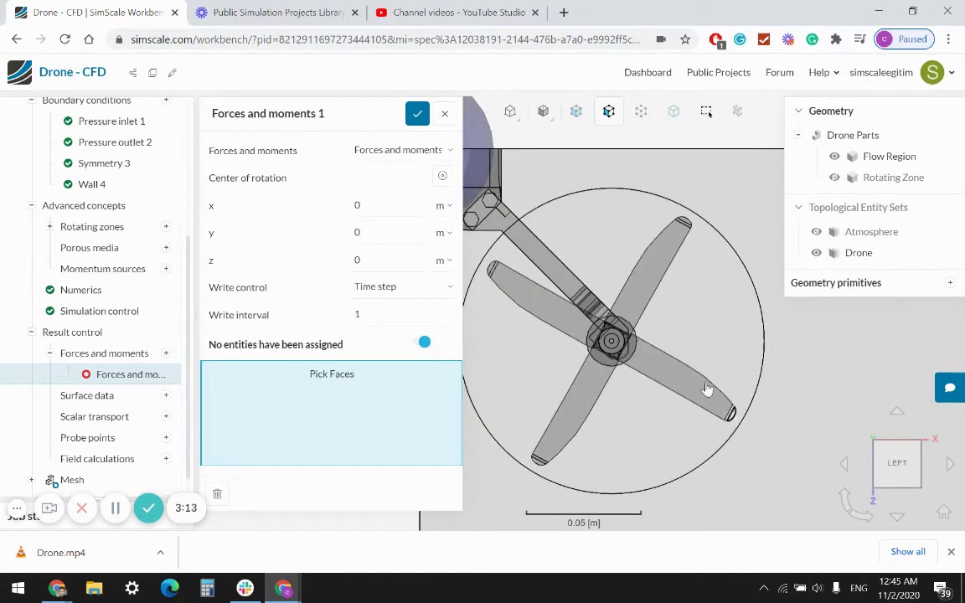
scroll(728, 420, "down", 5)
left_click_drag(661, 414, 657, 381)
scroll(578, 385, "down", 5)
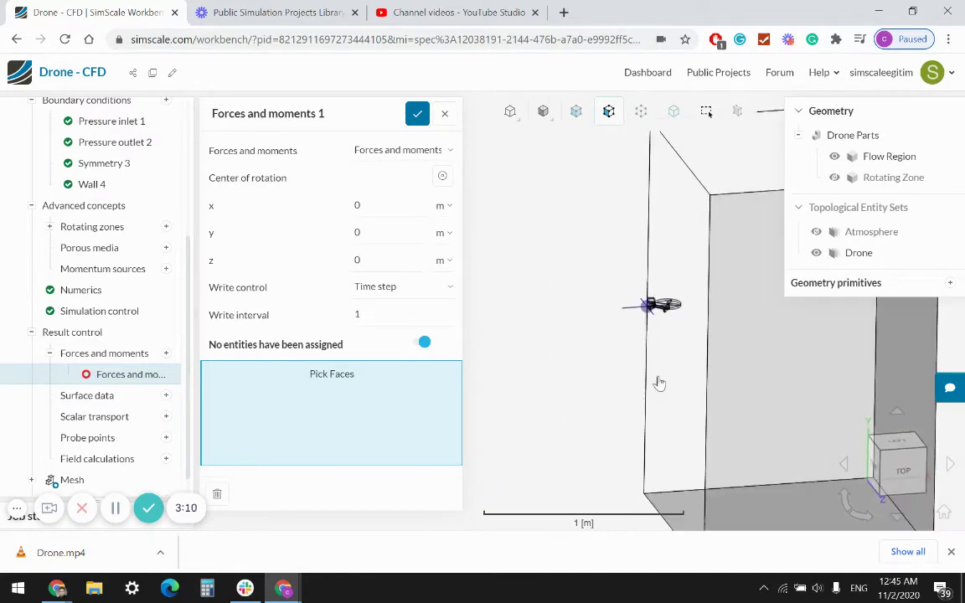
left_click(877, 475)
scroll(661, 347, "up", 5)
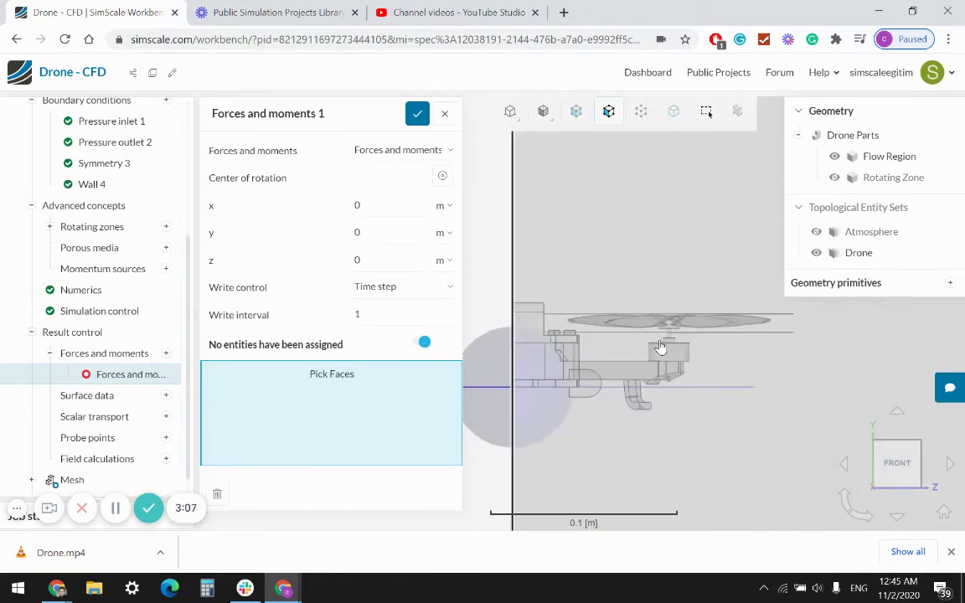
scroll(661, 347, "up", 2)
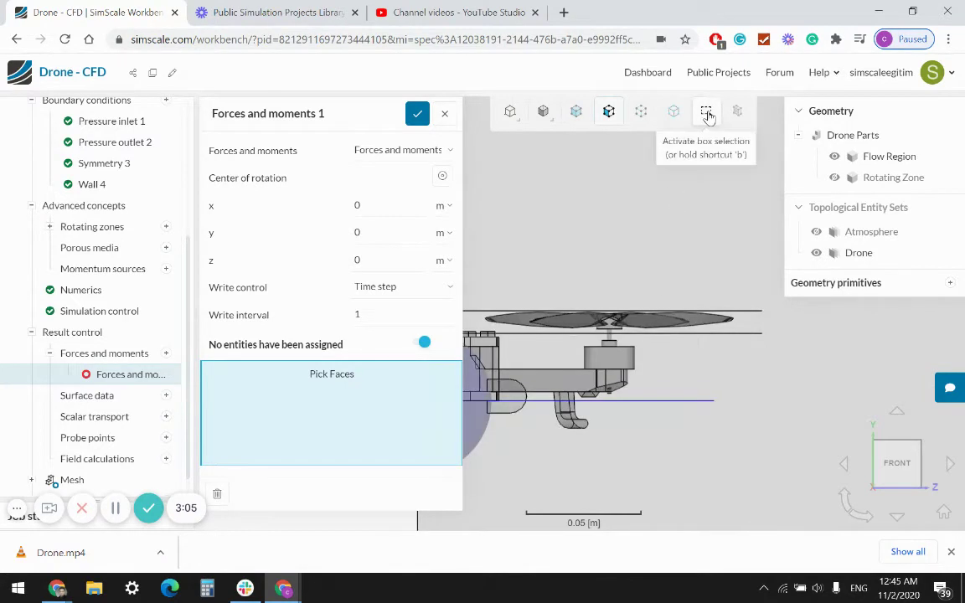
left_click(708, 114)
left_click_drag(476, 301, 755, 335)
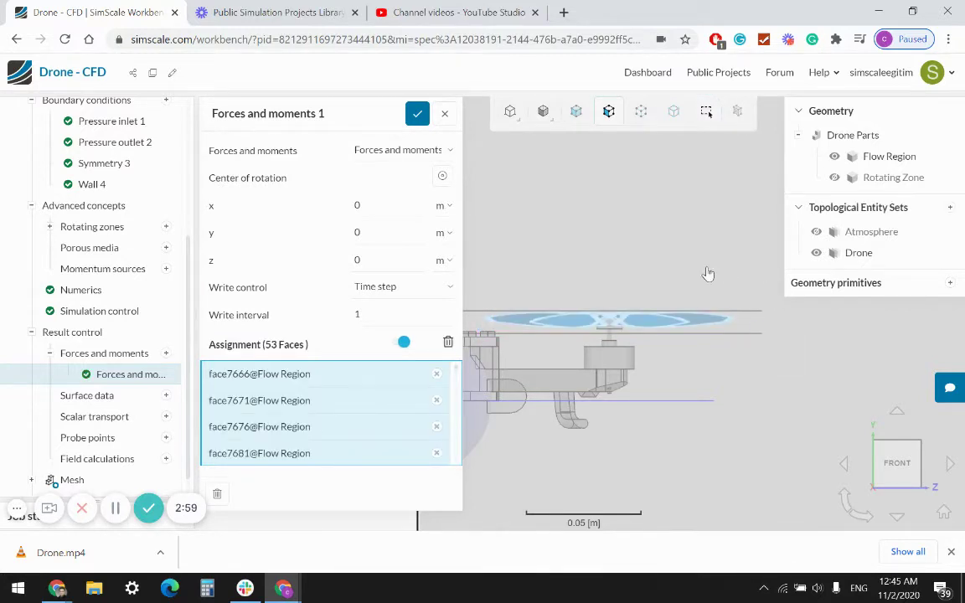
Add the flange and shaft faces beneath the rotor blades to the assignment and set the write interval to 20
scroll(595, 335, "up", 5)
left_click(575, 291)
left_click(571, 318)
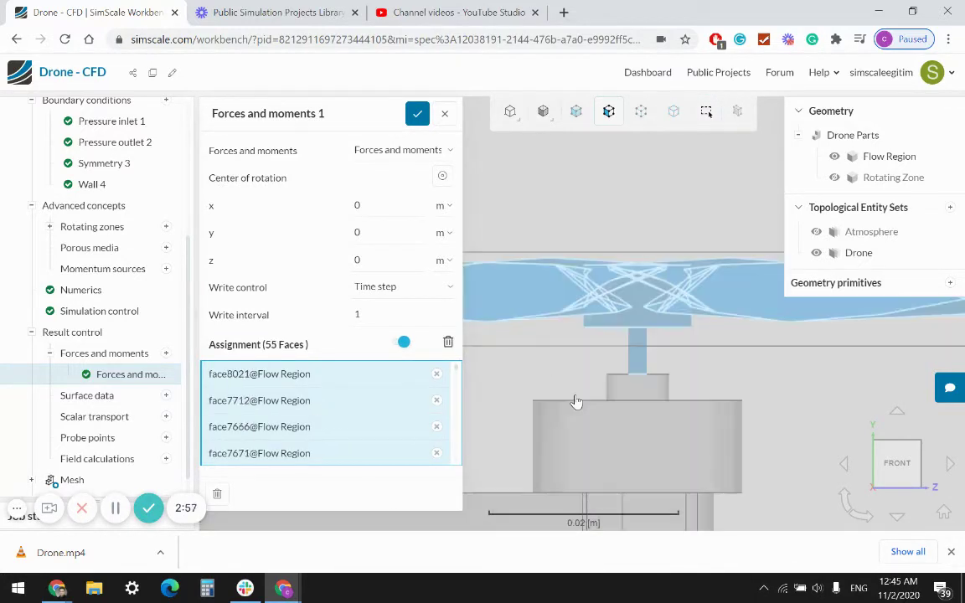
scroll(597, 251, "down", 8)
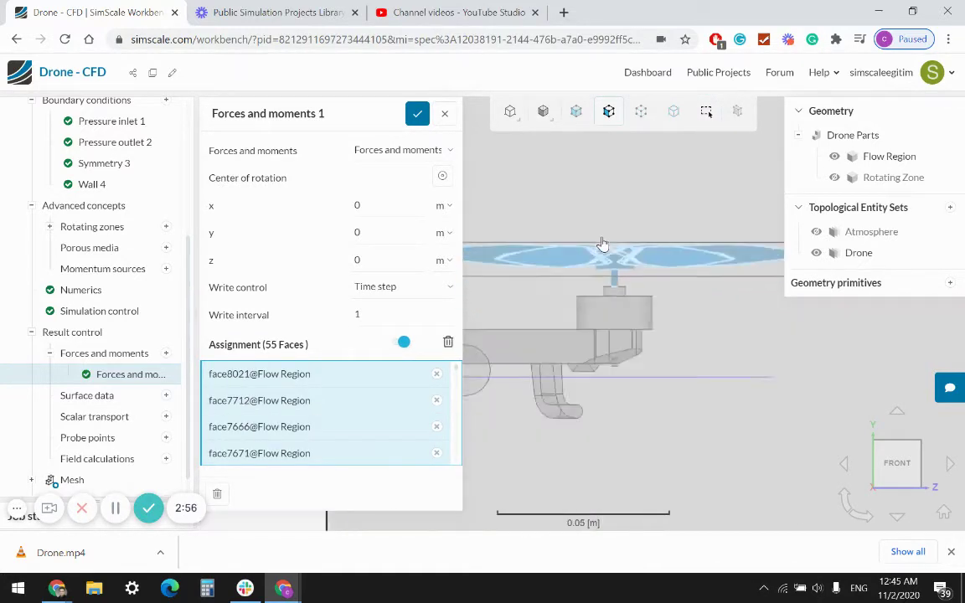
double_click(395, 314)
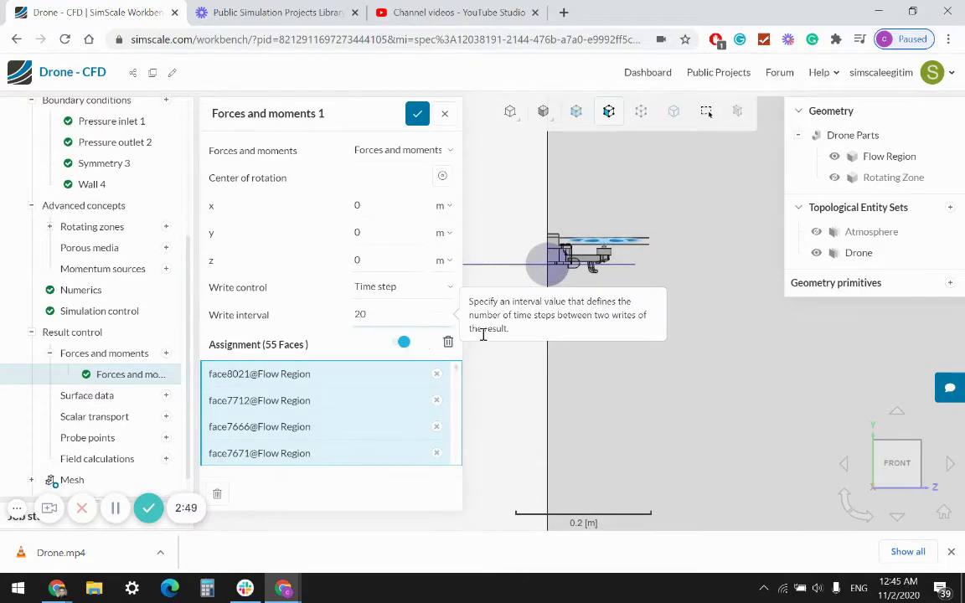
Show the rotating zone again and pick the center of rotation at the middle of the rotor hub
left_click_drag(482, 335, 615, 341)
scroll(615, 341, "down", 5)
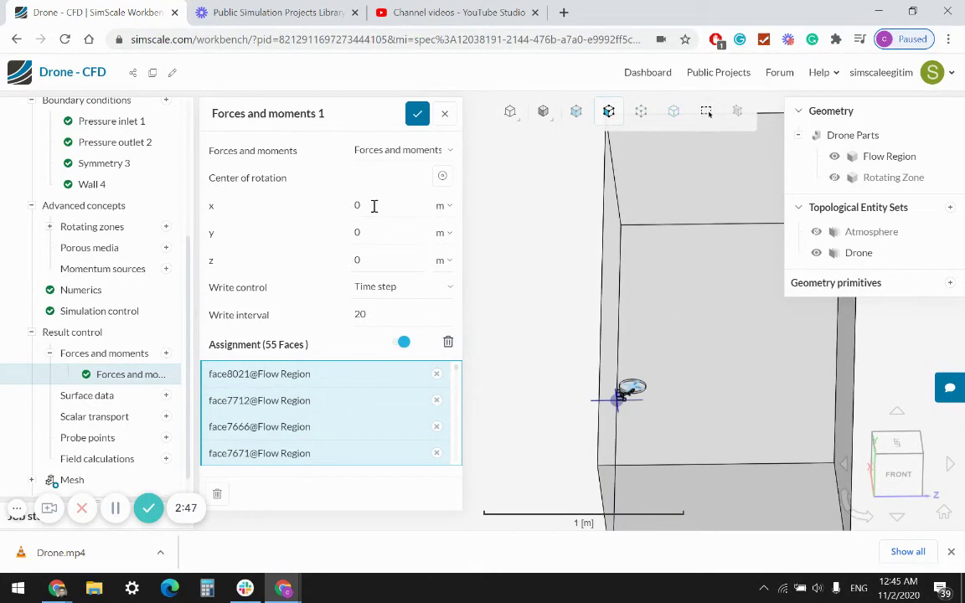
left_click(892, 449)
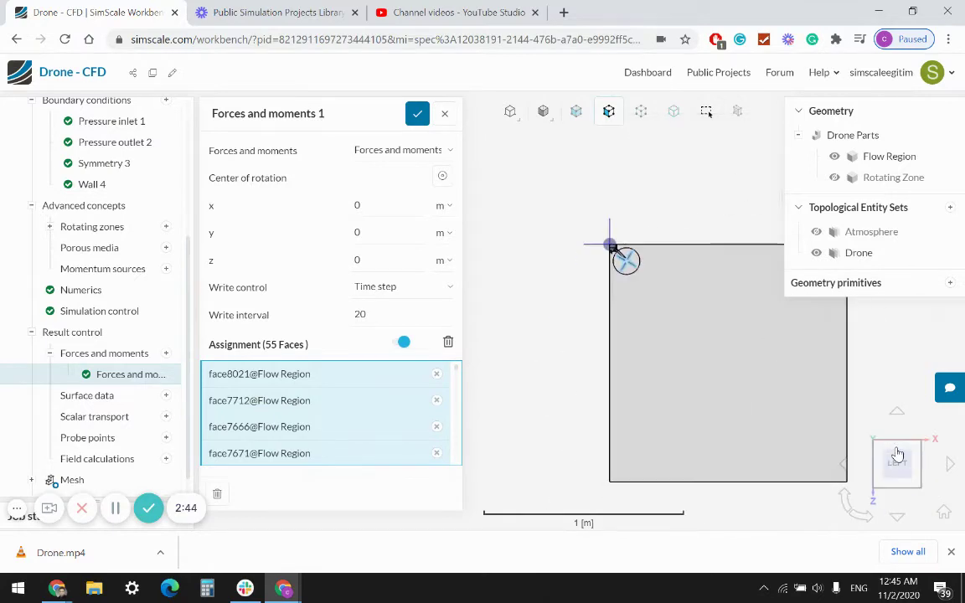
left_click(834, 177)
scroll(633, 253, "up", 7)
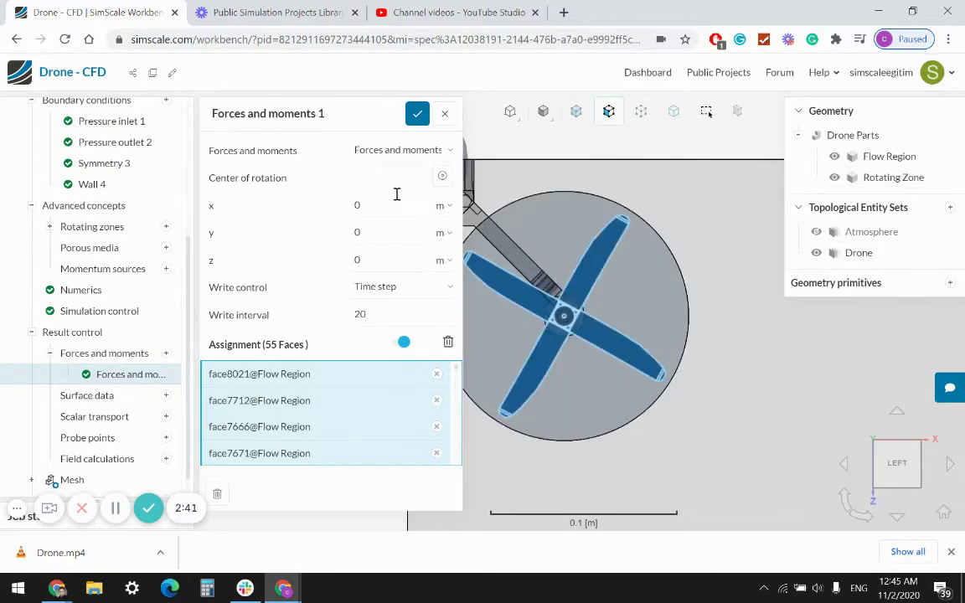
left_click(443, 178)
scroll(553, 327, "up", 15)
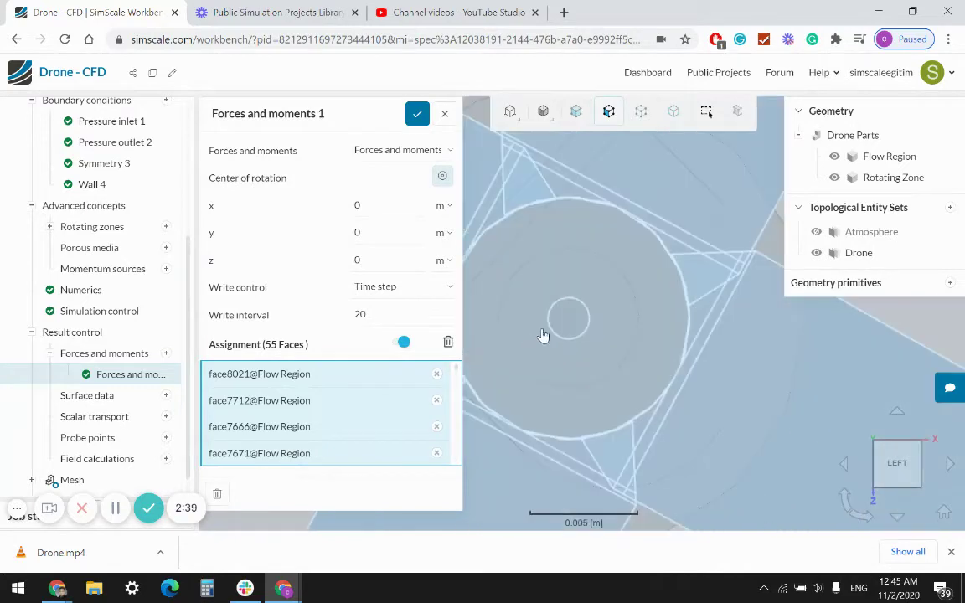
left_click(591, 309)
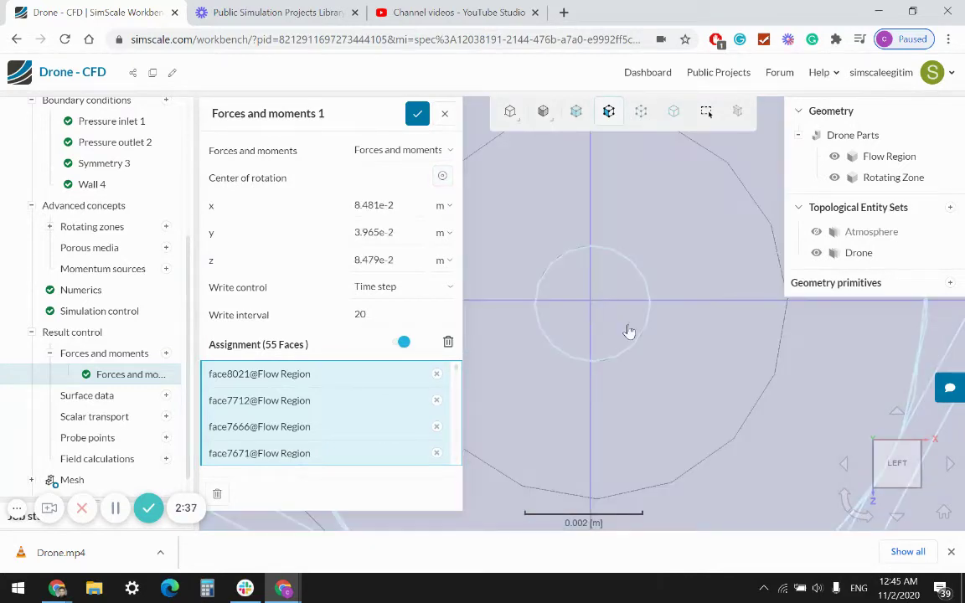
Lower the center of rotation to blade mid-height by setting its y coordinate to 0.035 m, and save the result control
scroll(629, 332, "down", 18)
left_click_drag(625, 327, 654, 292)
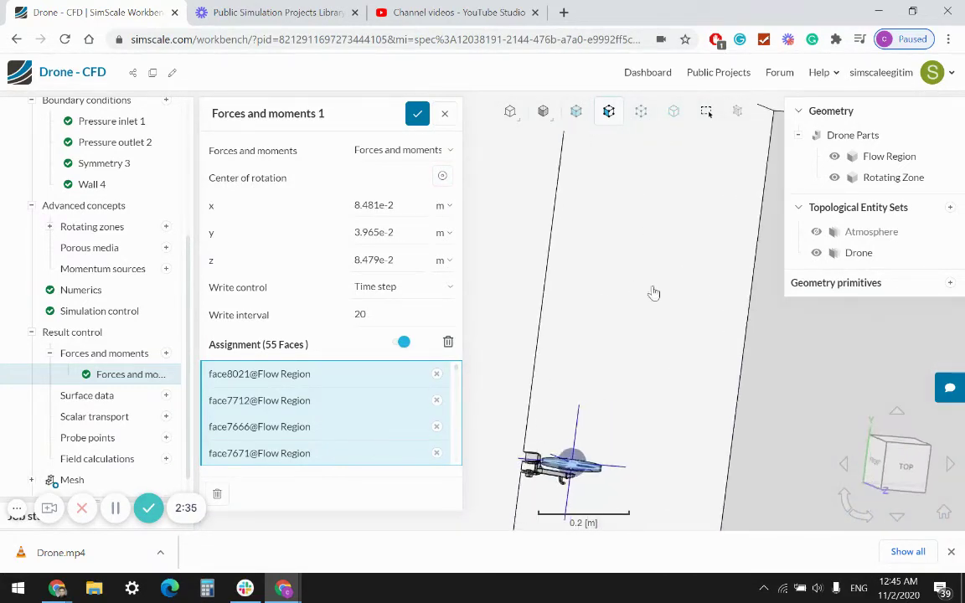
left_click(884, 478)
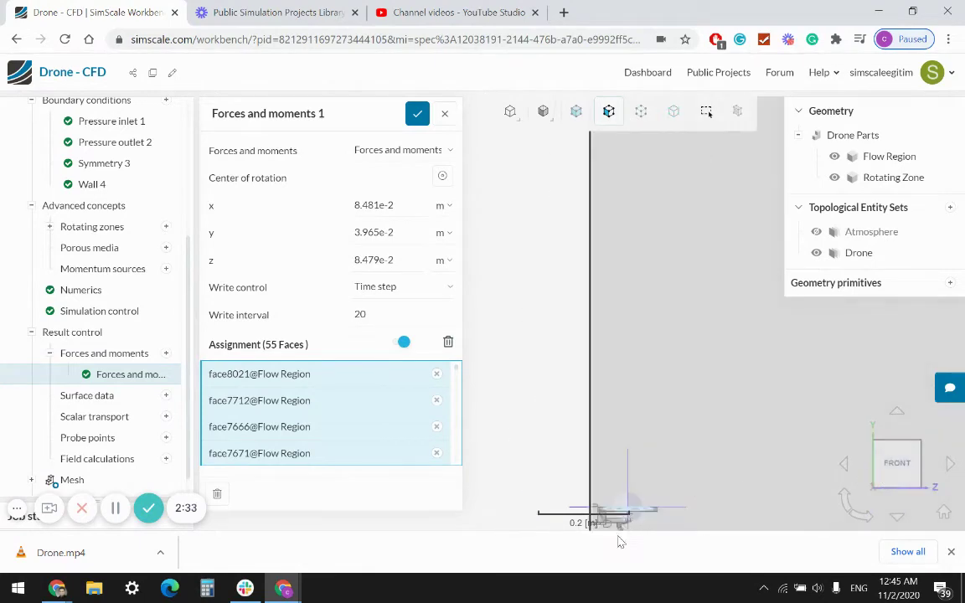
scroll(620, 536, "up", 5)
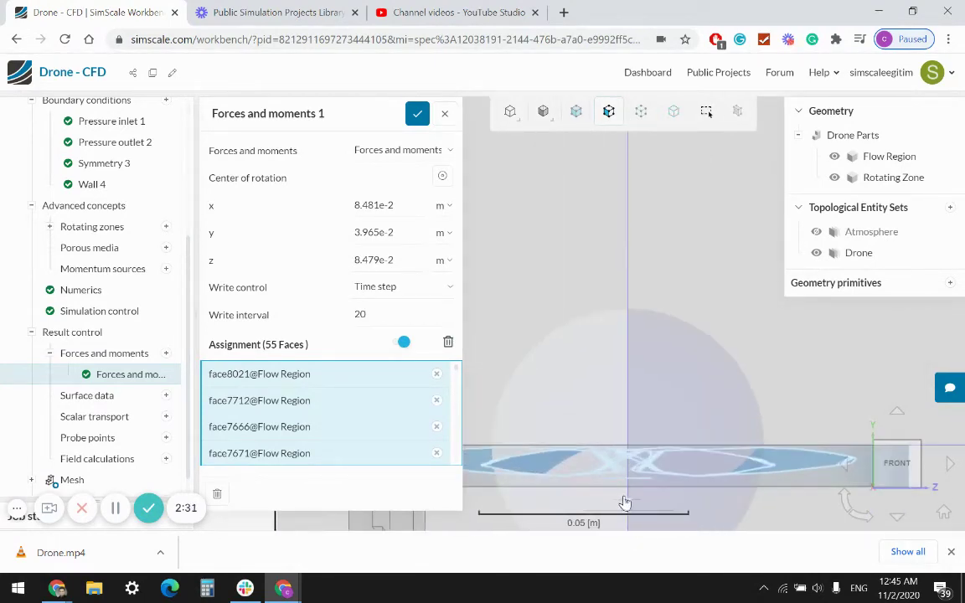
scroll(625, 503, "up", 3)
left_click(384, 233)
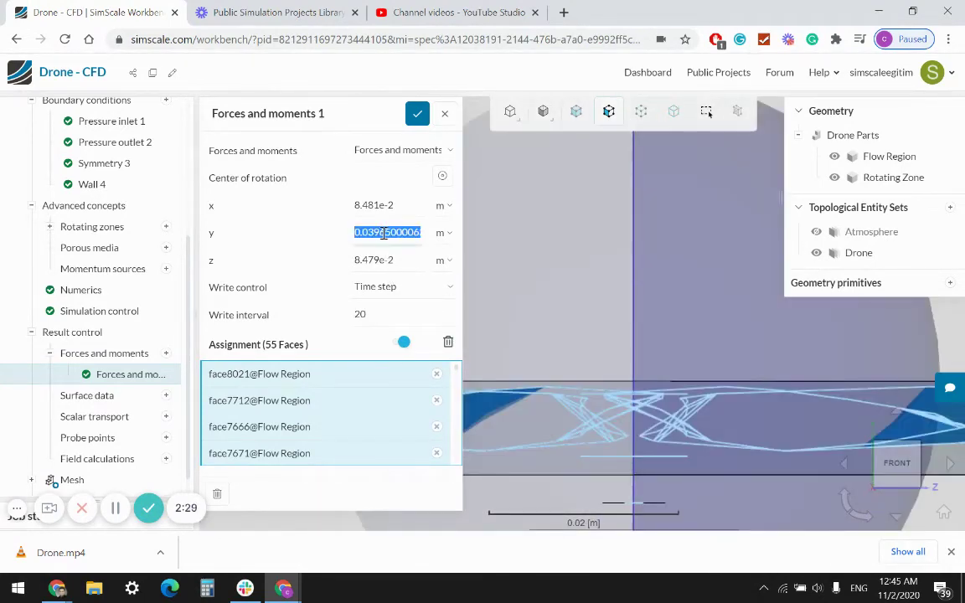
left_click_drag(384, 233, 434, 239)
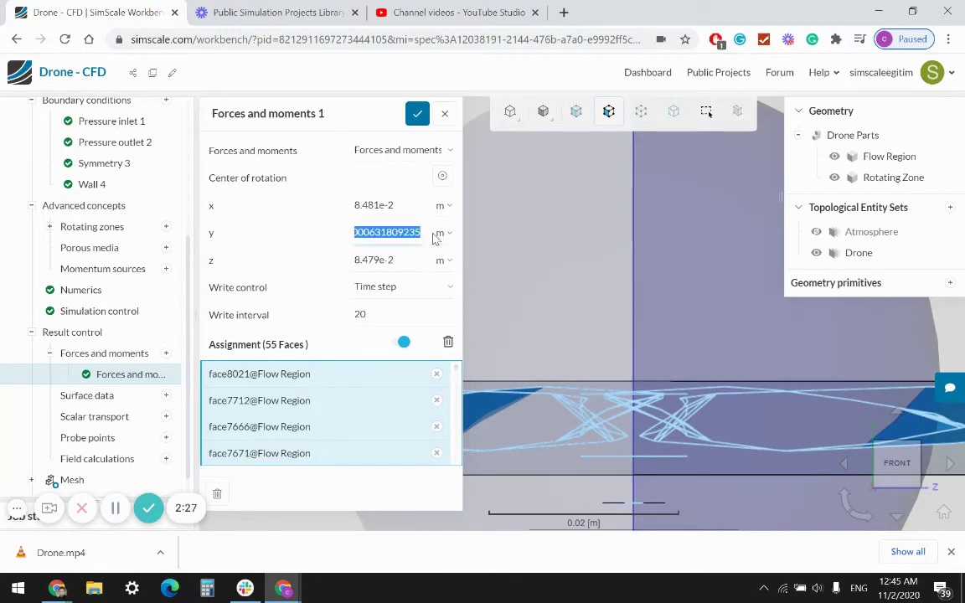
type("0.0395")
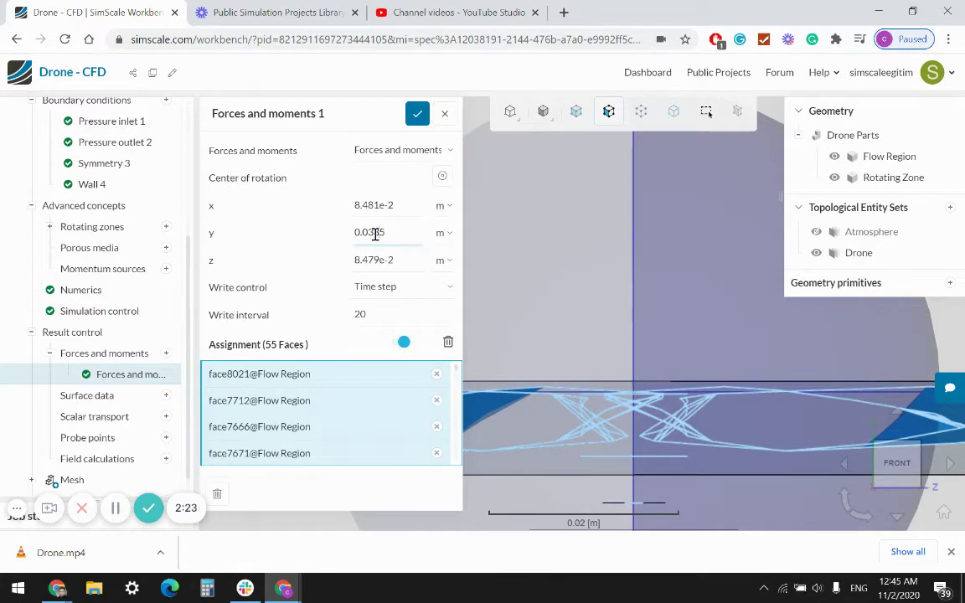
type("5")
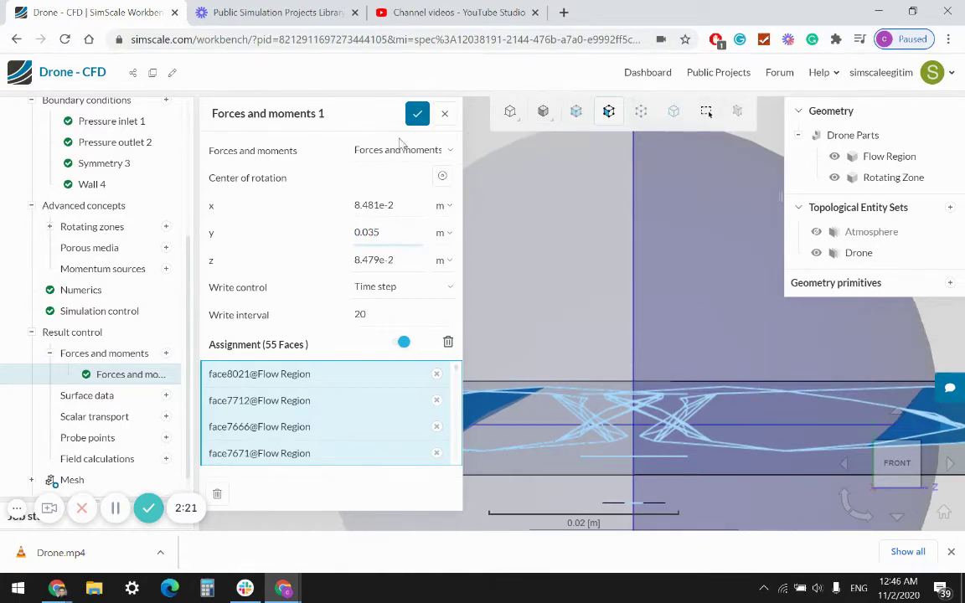
left_click(417, 113)
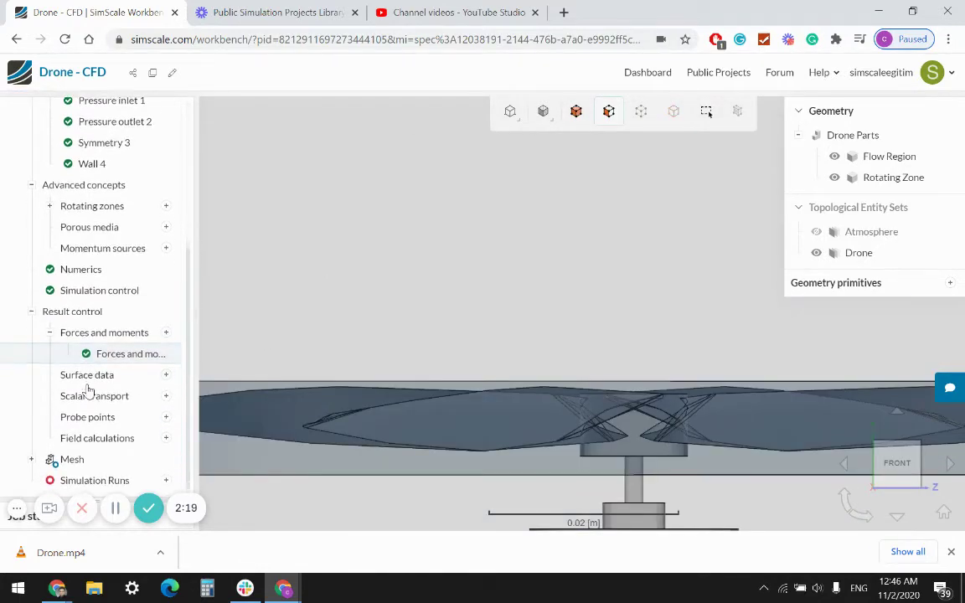
Create a new simulation run named Run 1 and start it
left_click(166, 480)
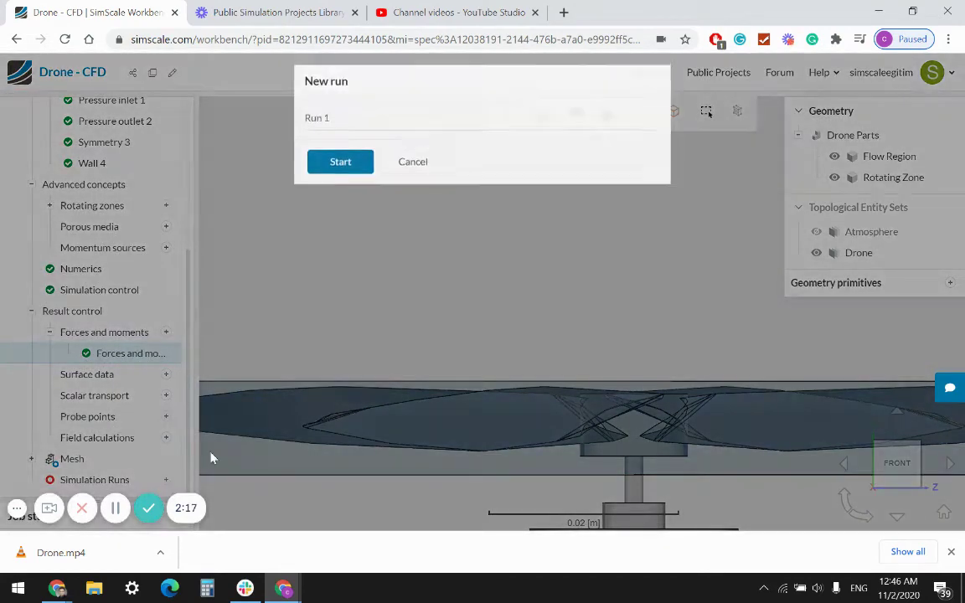
left_click(348, 235)
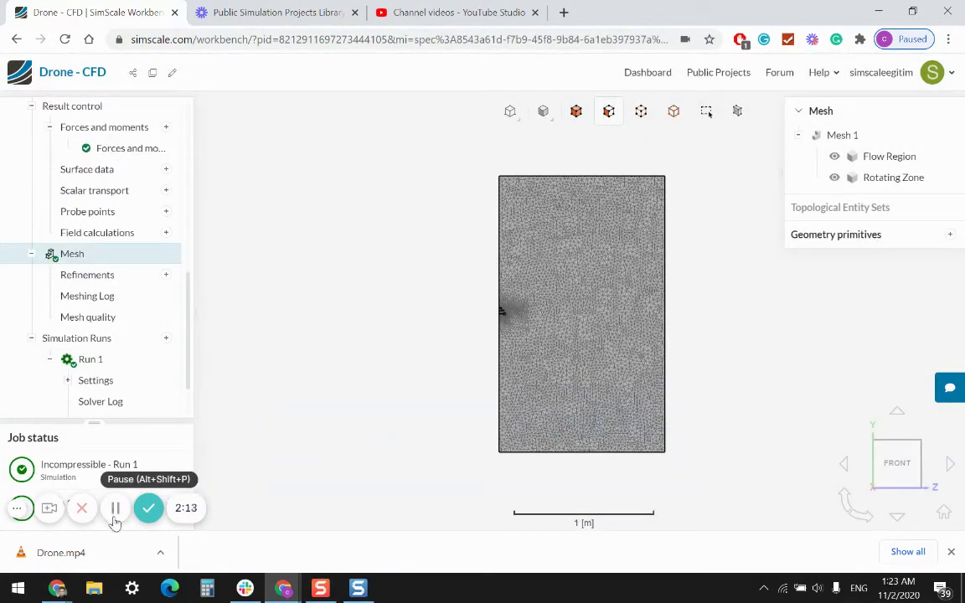
Examine the residuals in the convergence plots of Run 1
scroll(138, 404, "down", 1)
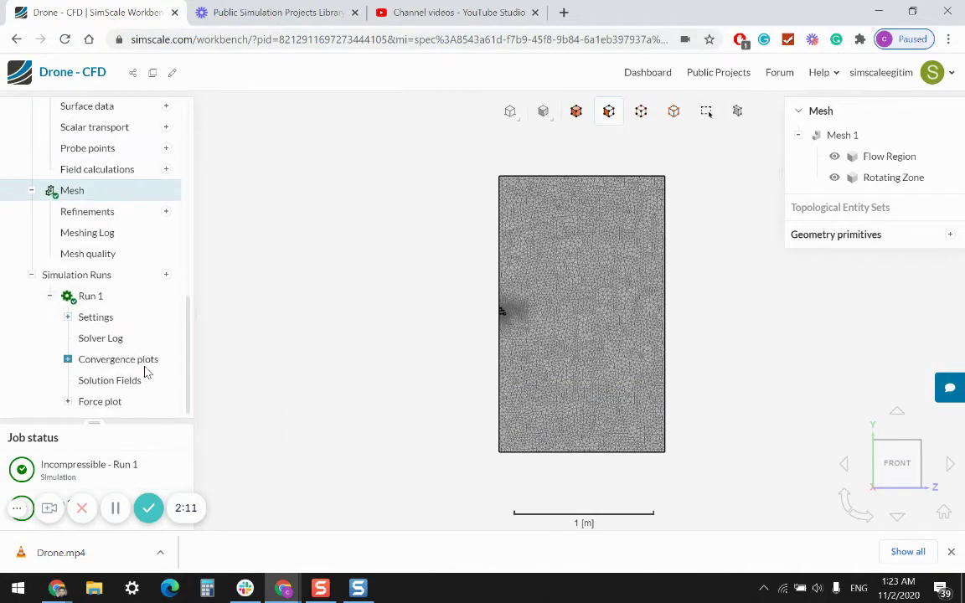
left_click(94, 363)
scroll(101, 364, "down", 3)
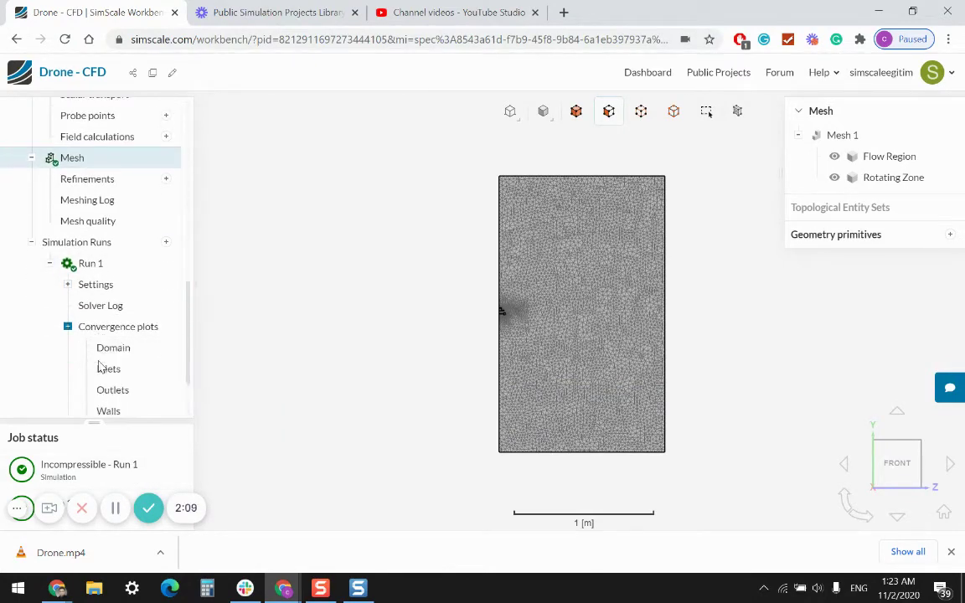
left_click(121, 360)
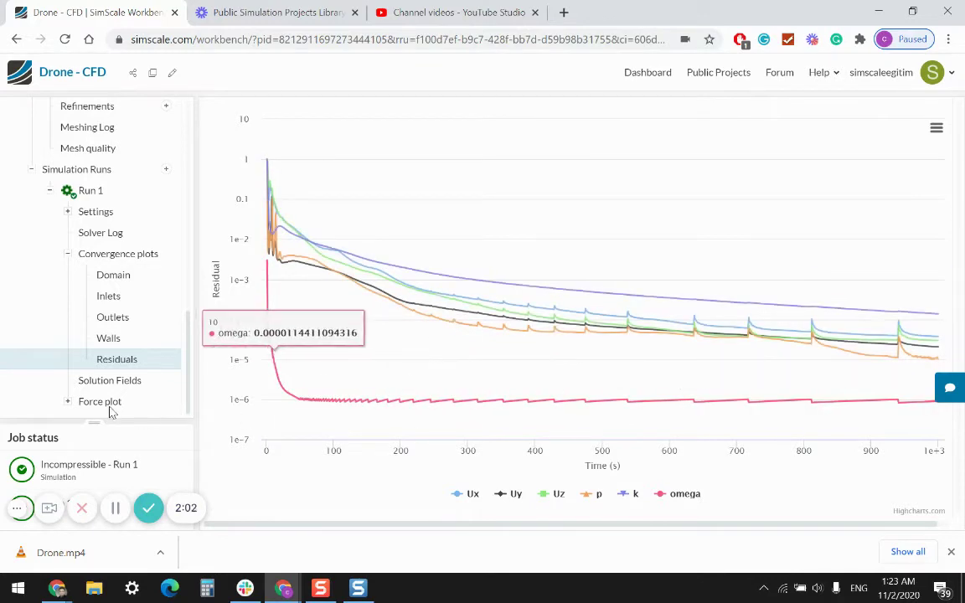
Open Run 1's forces and moments plot and hide the x and y components of pressure force and porous force
left_click(100, 401)
left_click(142, 404)
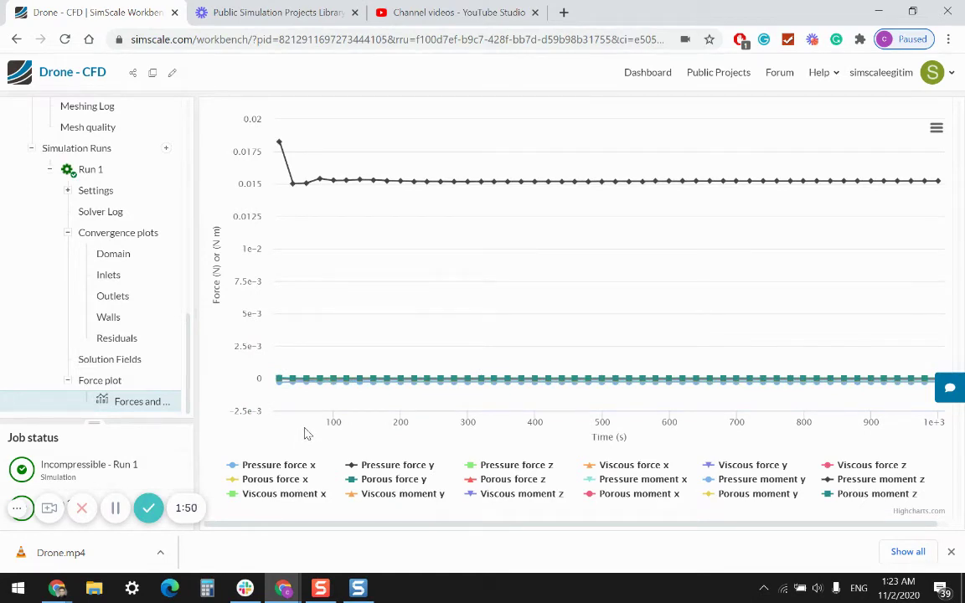
left_click(278, 466)
left_click(281, 480)
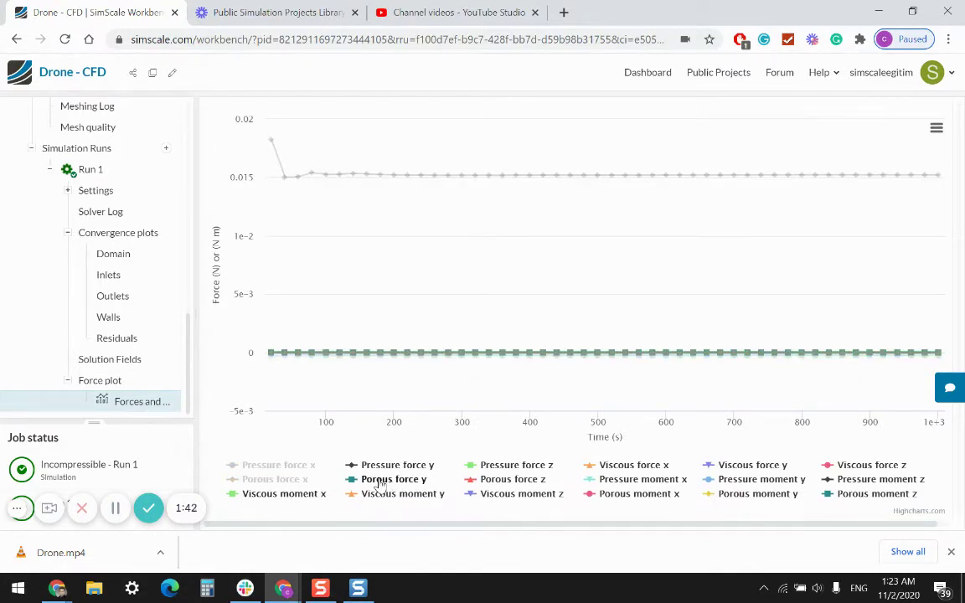
left_click(381, 481)
left_click(402, 467)
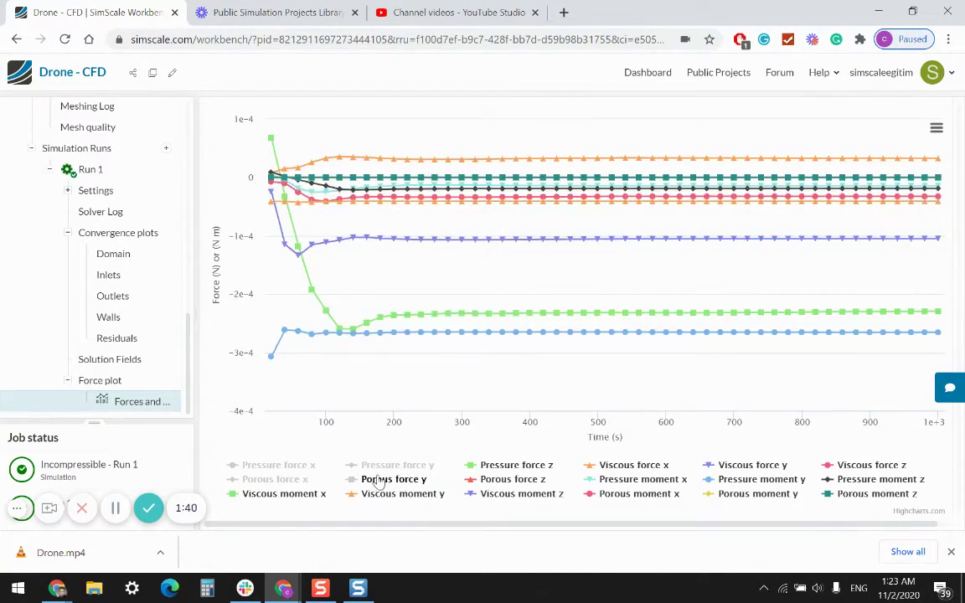
Hide all remaining x components, pressure force z, porous force z and viscous moment z from the plot
left_click(285, 493)
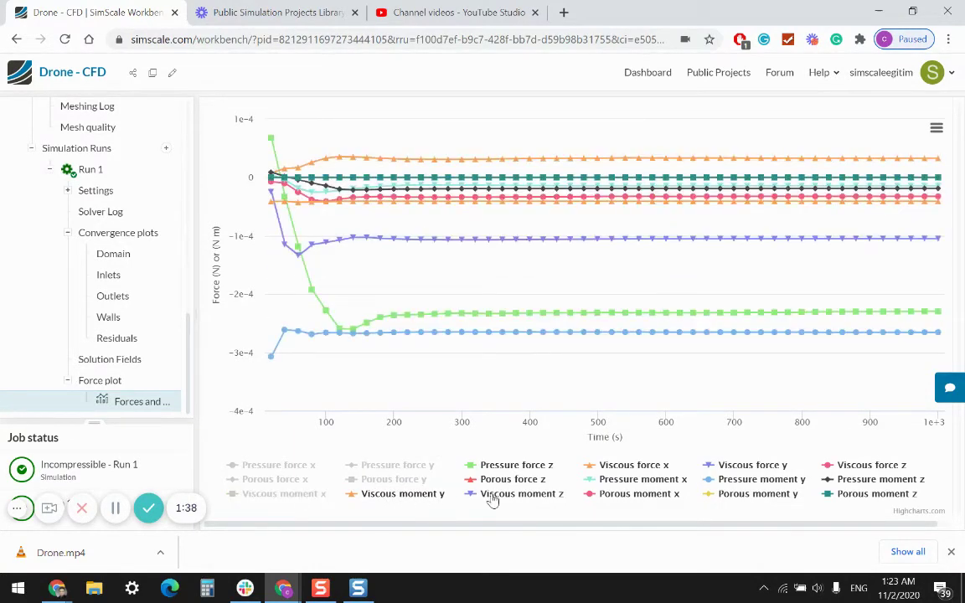
left_click(514, 495)
left_click(518, 482)
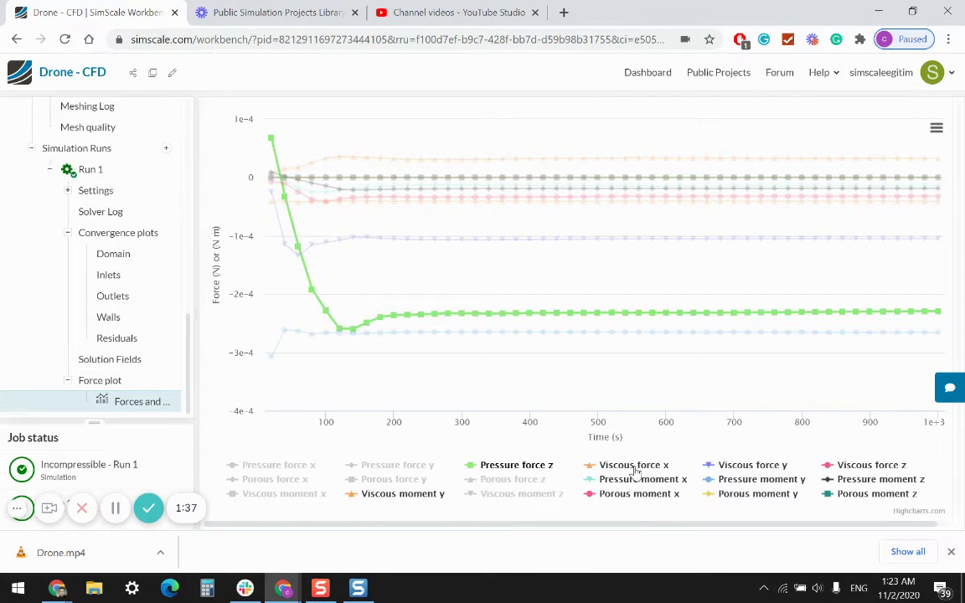
left_click(517, 465)
left_click(634, 466)
left_click(641, 480)
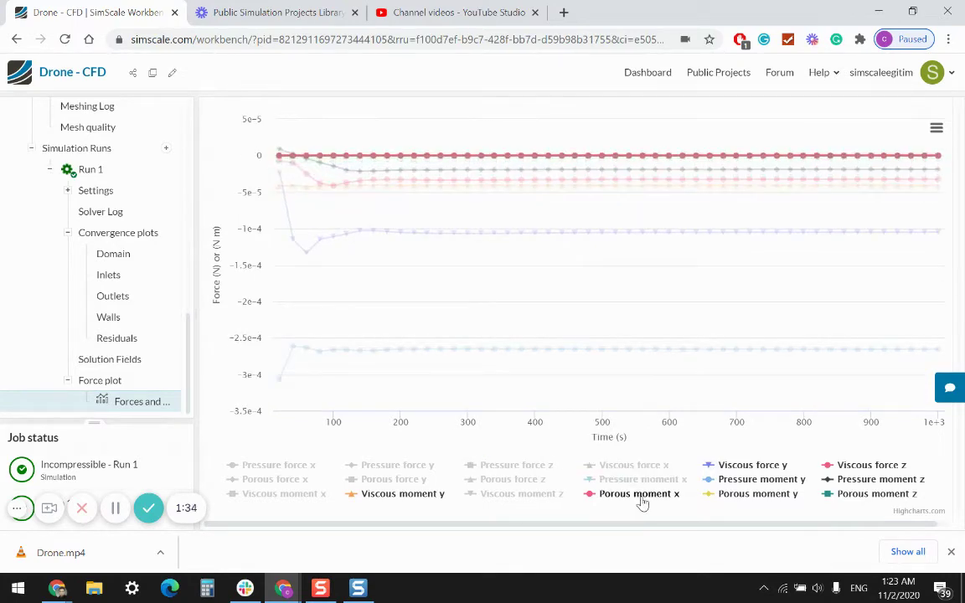
left_click(640, 496)
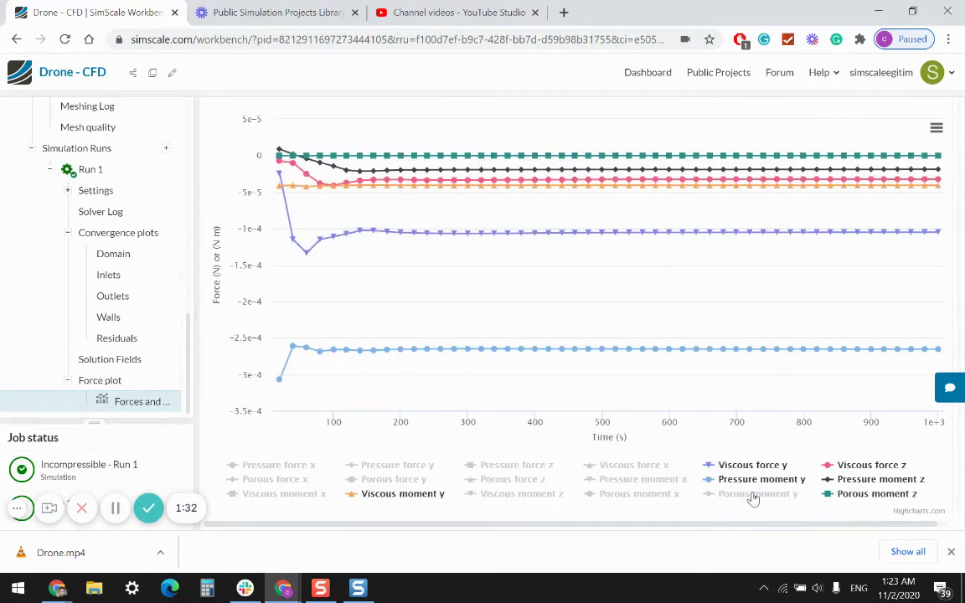
Hide viscous force y and all remaining z components so only the y moments are plotted, and read their converged values
left_click(745, 480)
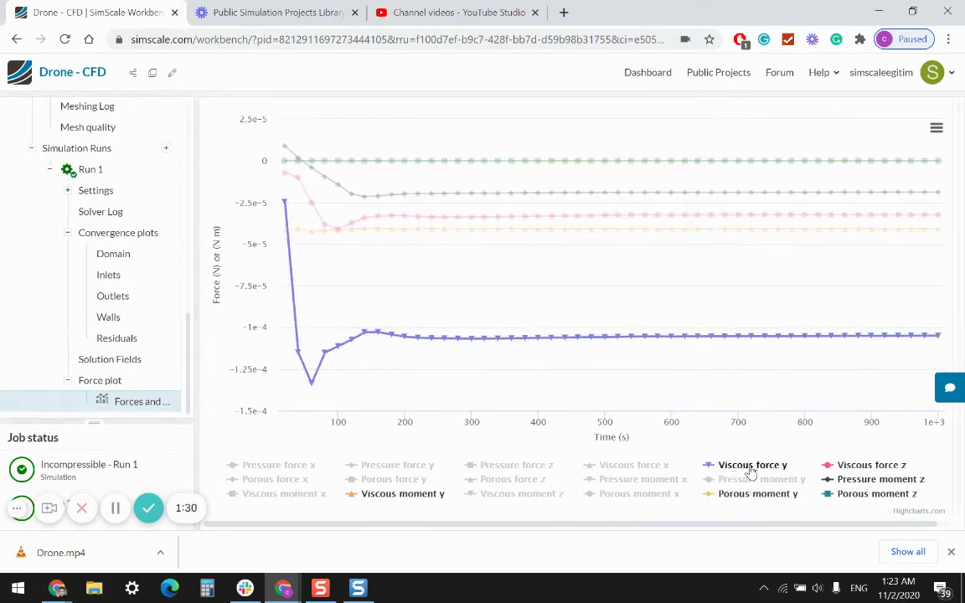
left_click(756, 480)
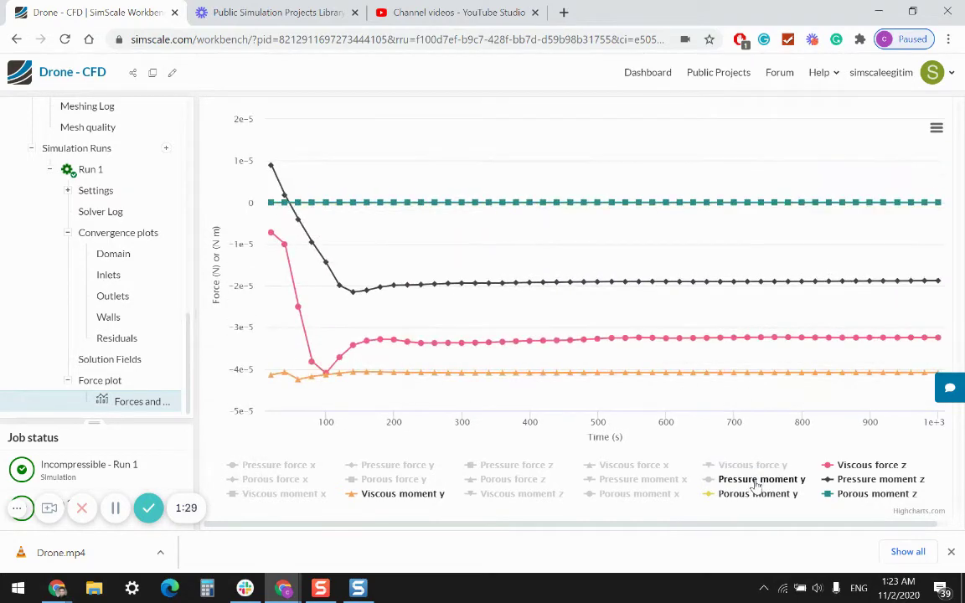
left_click(863, 494)
left_click(868, 480)
left_click(863, 466)
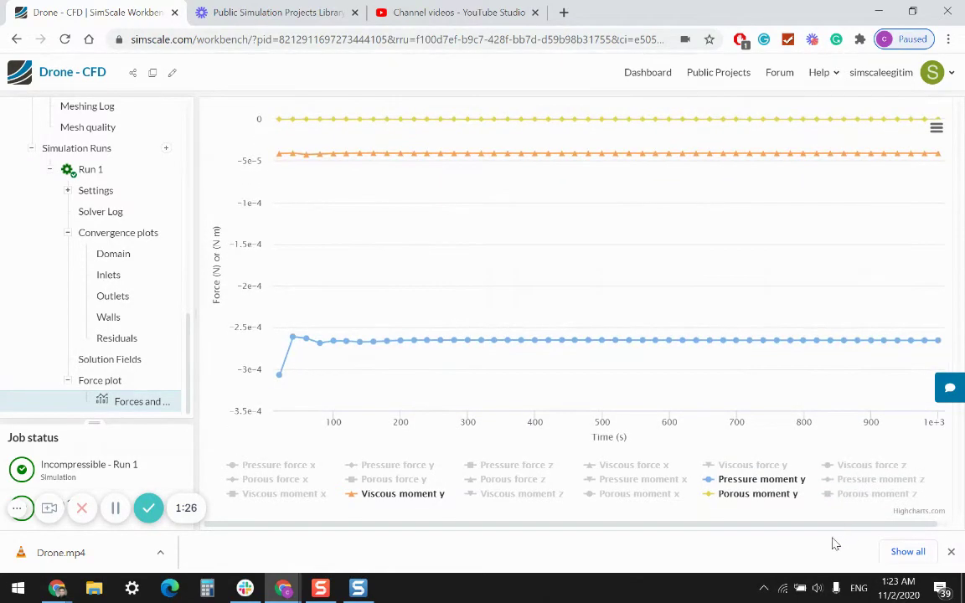
mouse_move(933, 353)
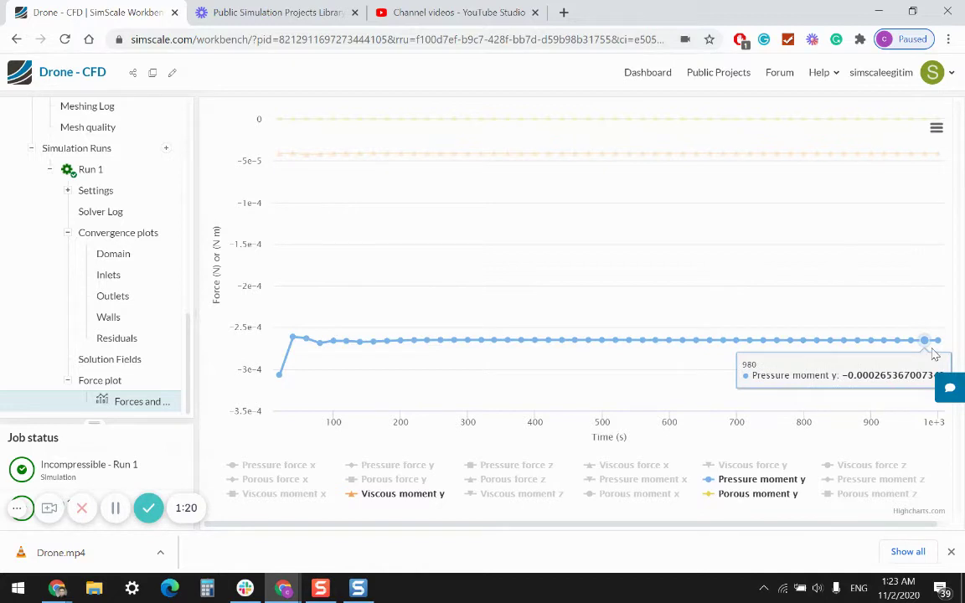
mouse_move(935, 151)
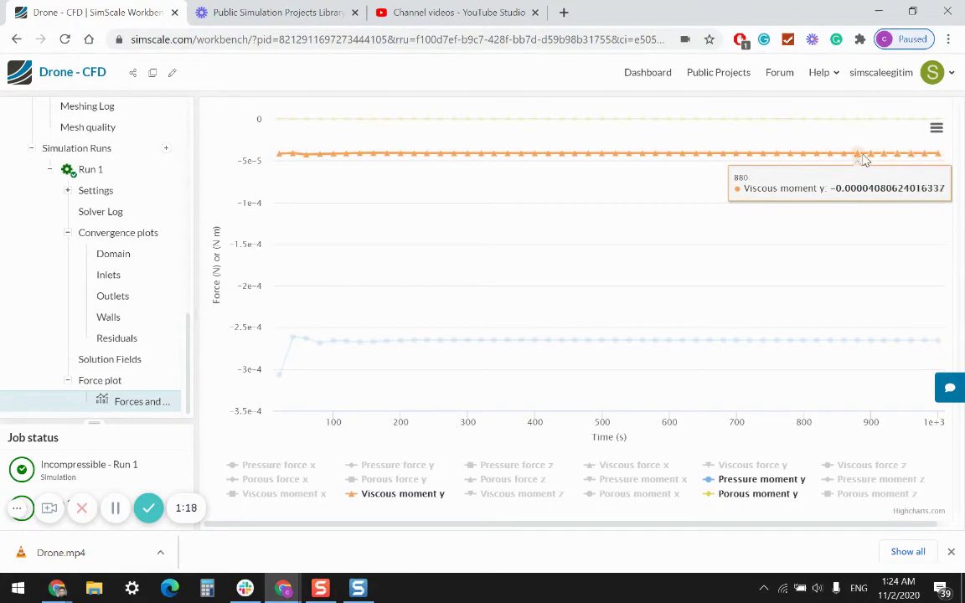
mouse_move(898, 131)
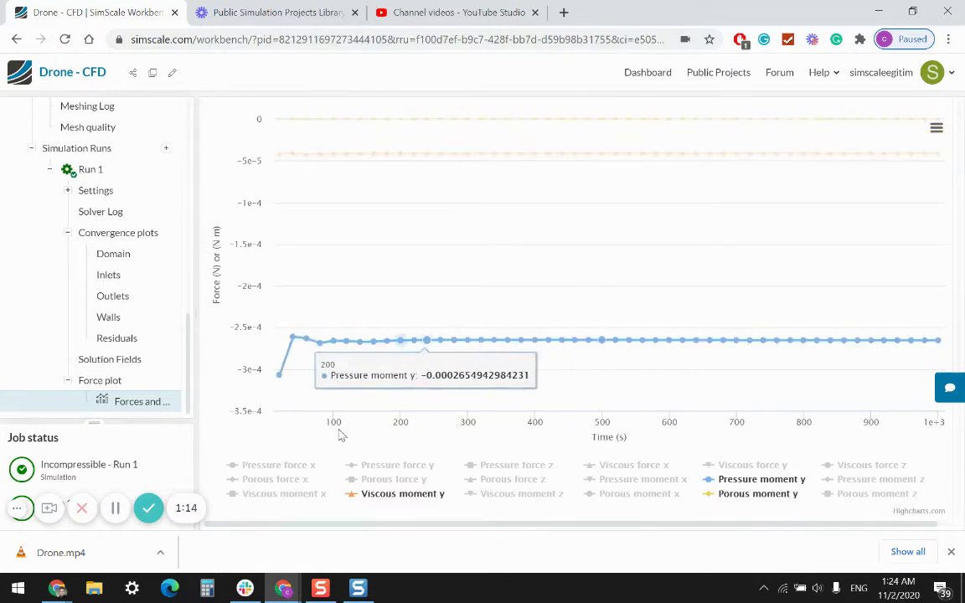
Open the solution fields of Run 1 and display the Pressure scalar on the whole model
left_click(115, 363)
left_click(476, 208)
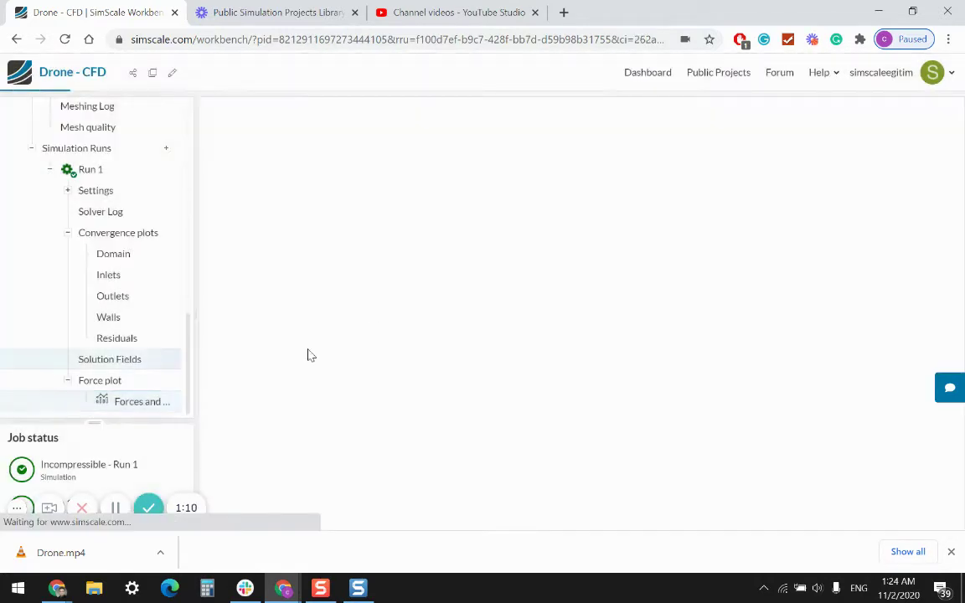
left_click_drag(503, 369, 578, 288)
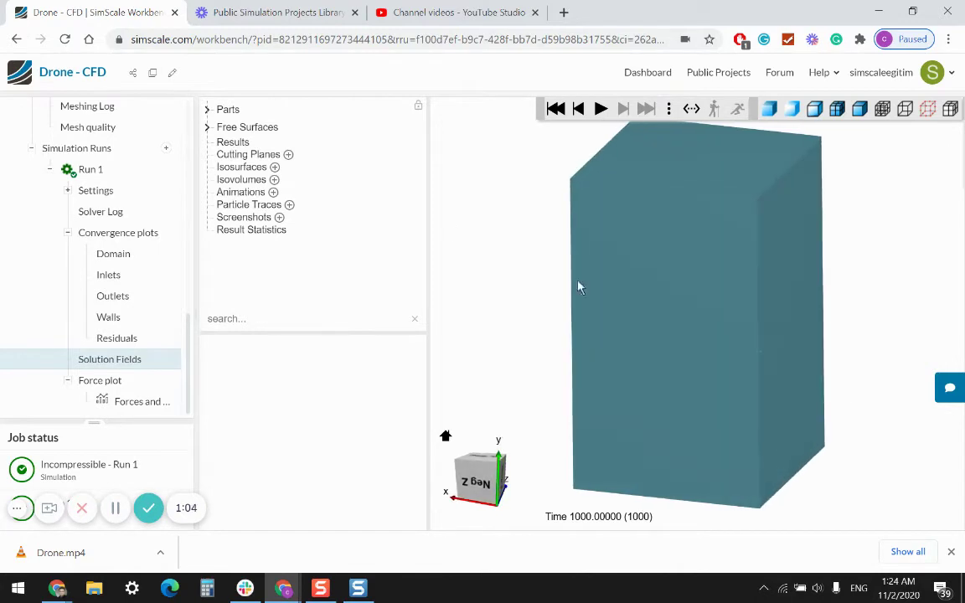
left_click(234, 143)
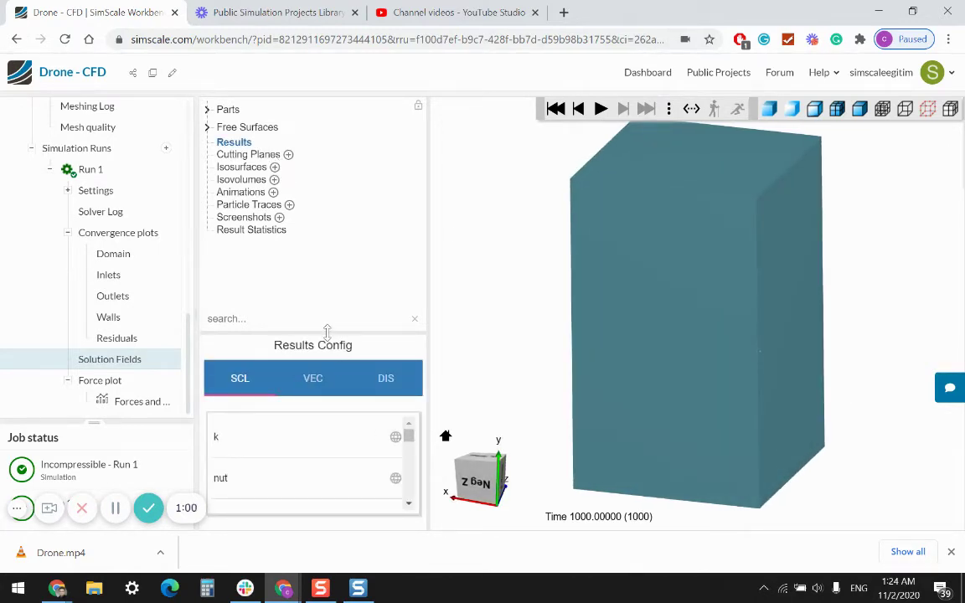
left_click_drag(327, 332, 316, 255)
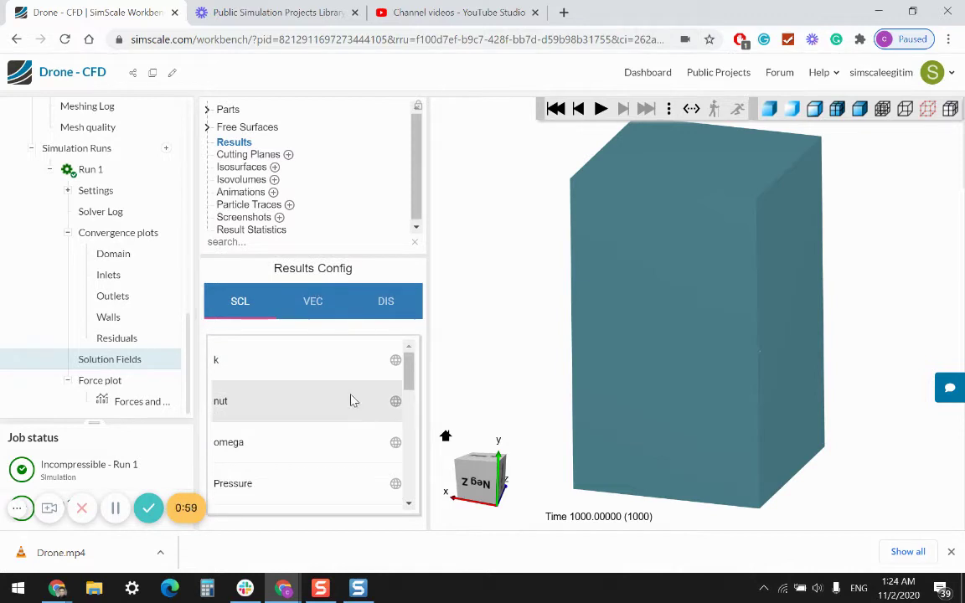
left_click(396, 486)
left_click(115, 508)
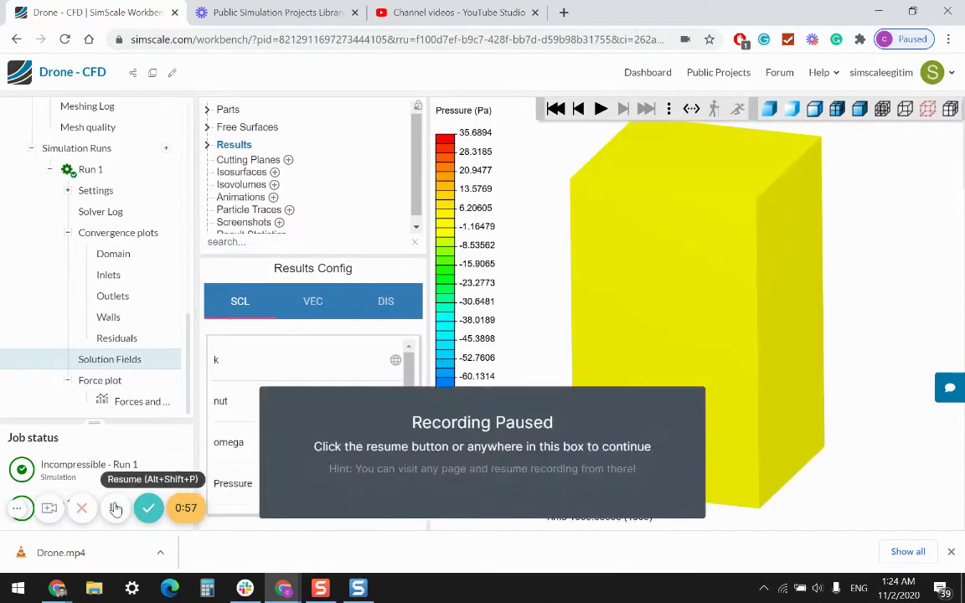
left_click(116, 508)
Hide Part 0 so that only the Rotating Zone remains displayed with the pressure contours
left_click_drag(500, 459, 648, 431)
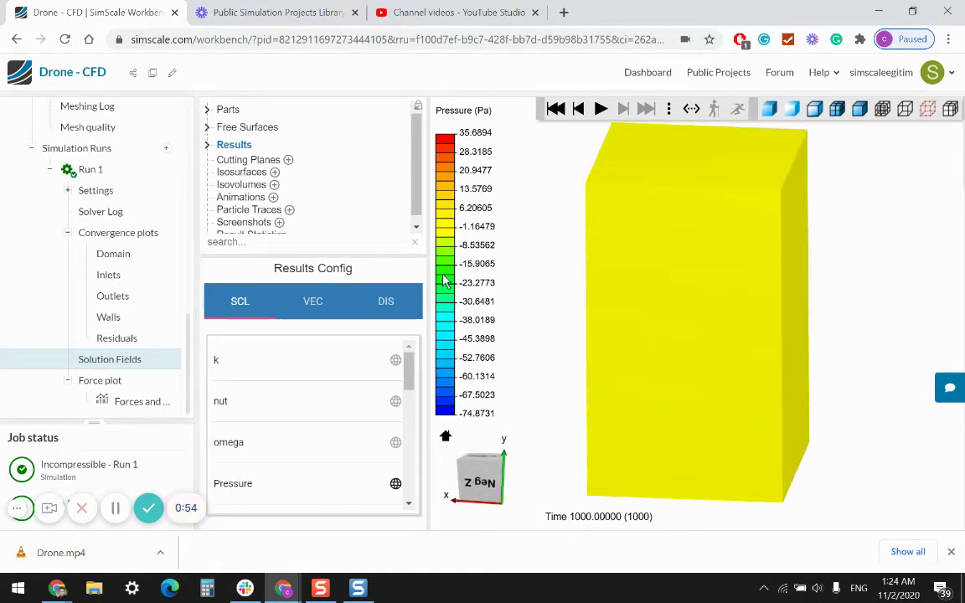
scroll(779, 352, "up", 6)
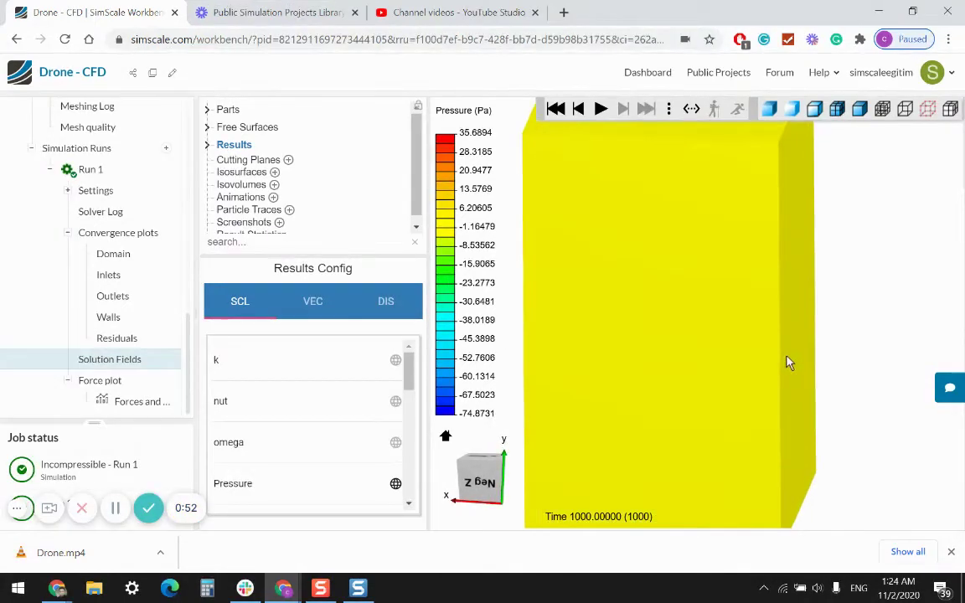
left_click_drag(792, 375, 775, 358)
scroll(775, 358, "down", 6)
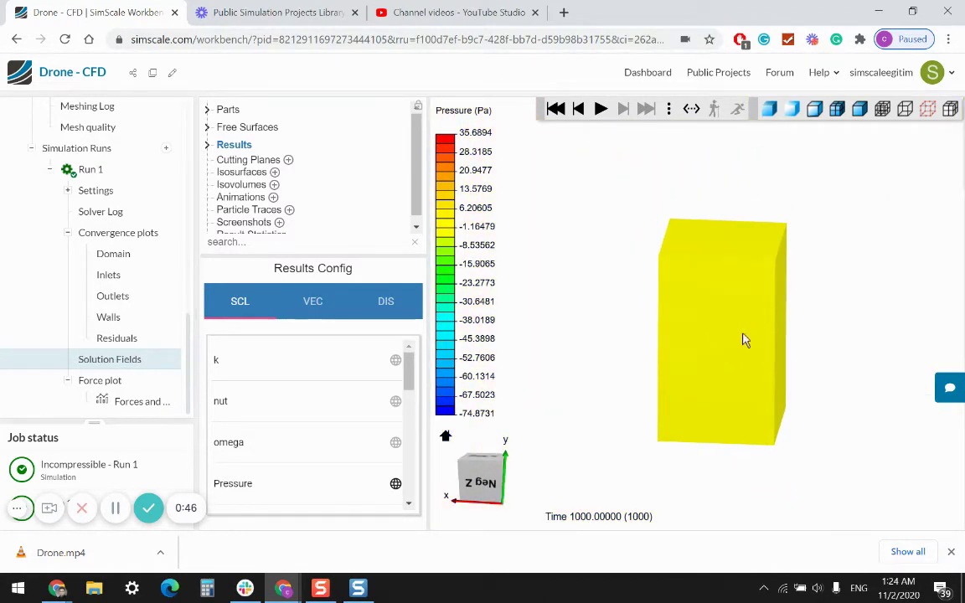
mouse_move(746, 339)
left_mouse_down()
mouse_move(761, 319)
mouse_move(796, 319)
mouse_move(743, 337)
left_mouse_up()
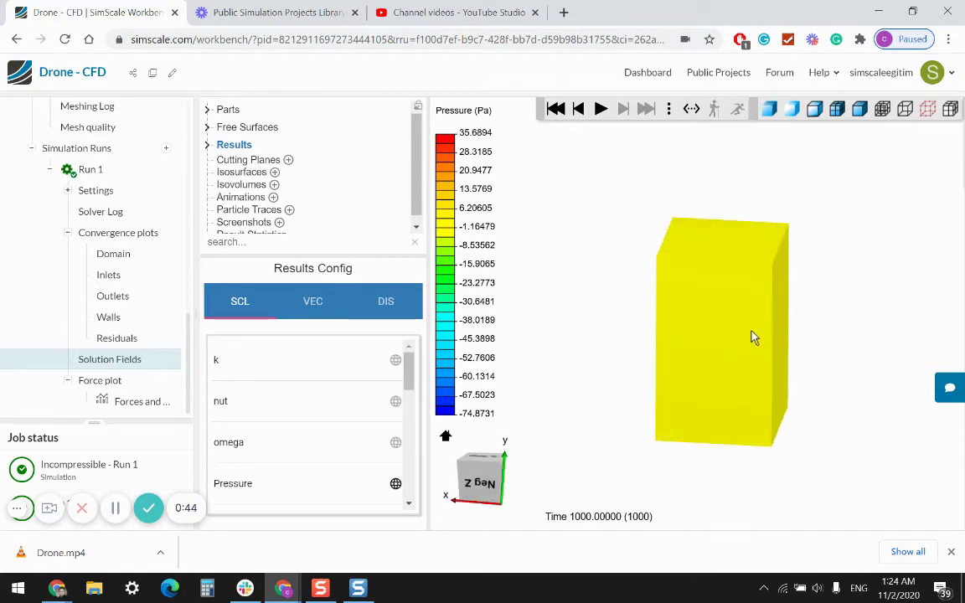
scroll(758, 332, "up", 4)
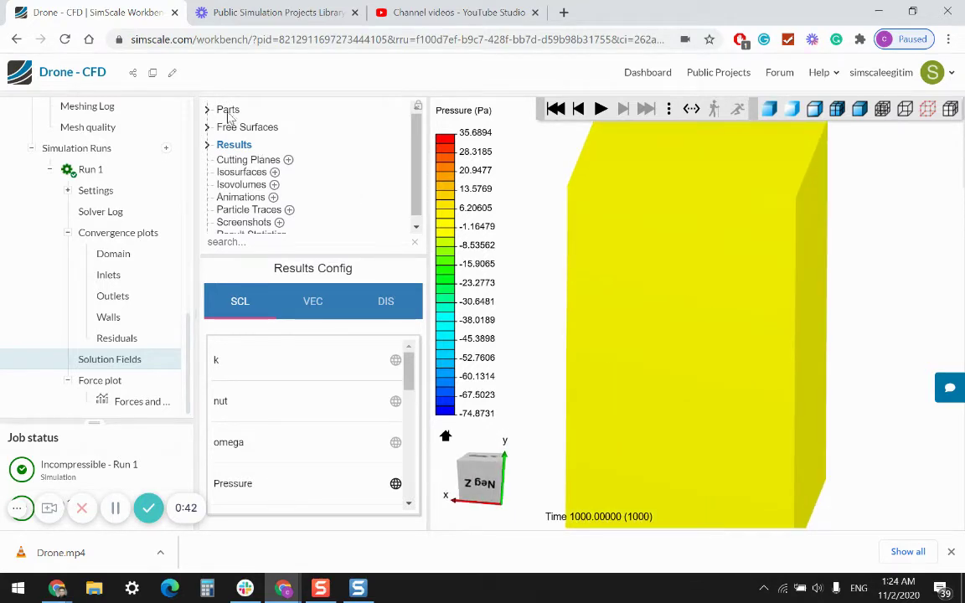
left_click(207, 109)
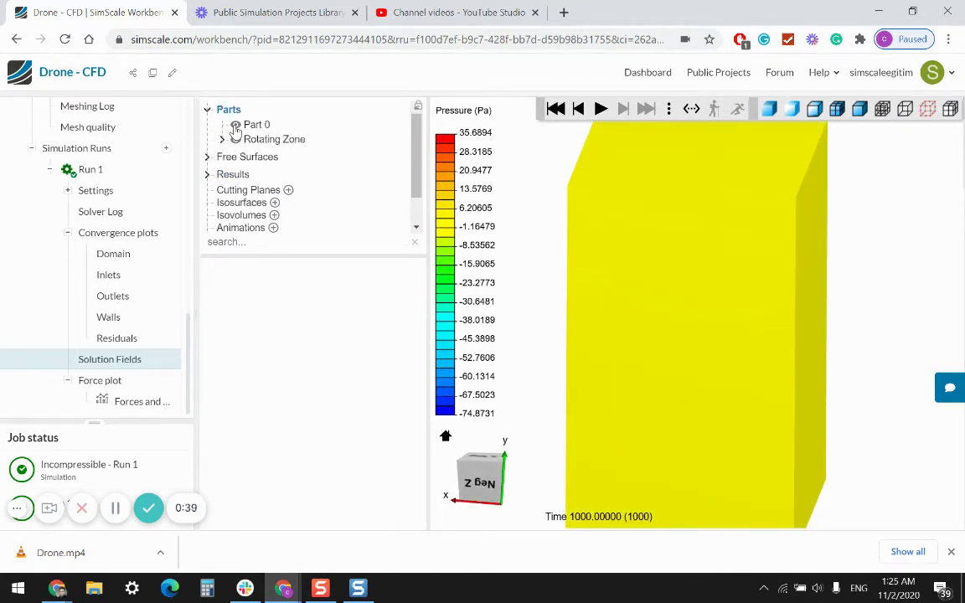
left_click(235, 125)
left_click(778, 365)
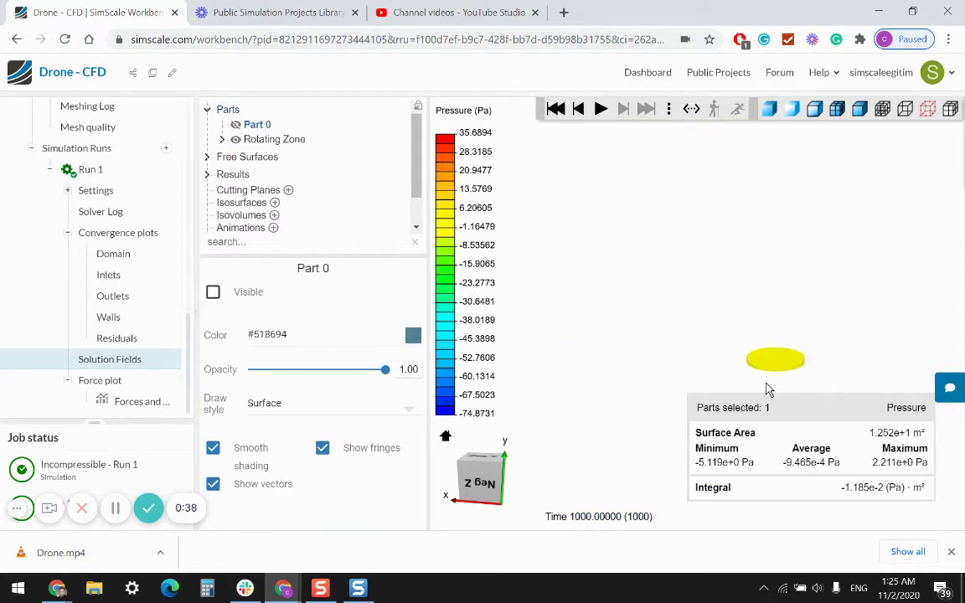
Examine the pressure contours on the rotating zone disc up close and check the list of faces it contains
left_click_drag(769, 389, 676, 318)
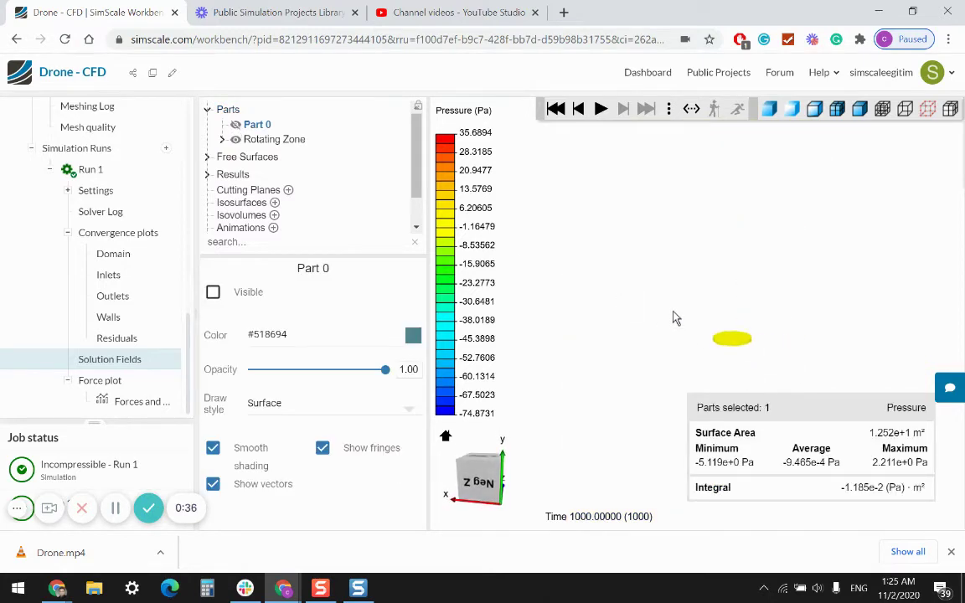
scroll(717, 329, "up", 5)
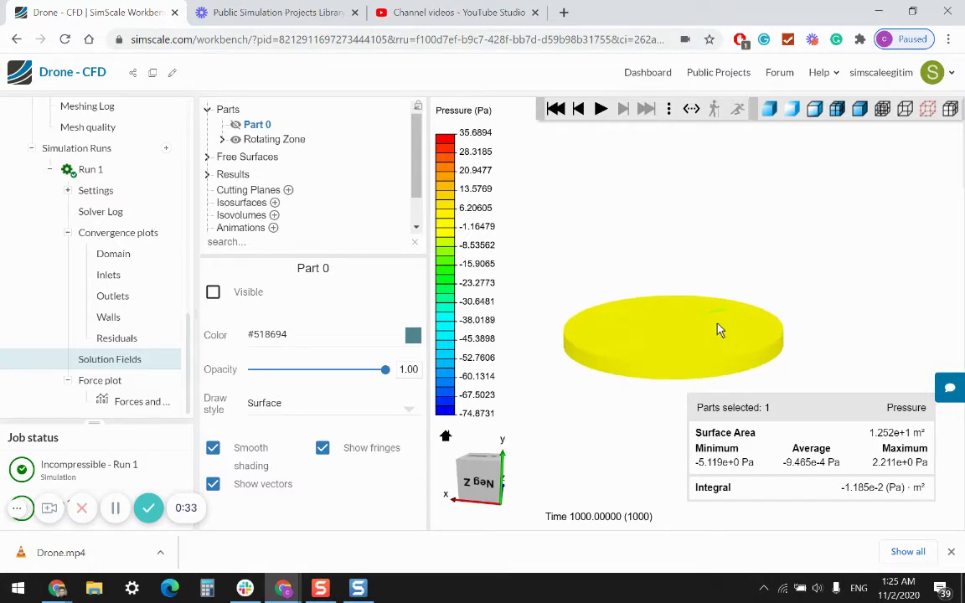
scroll(717, 330, "up", 4)
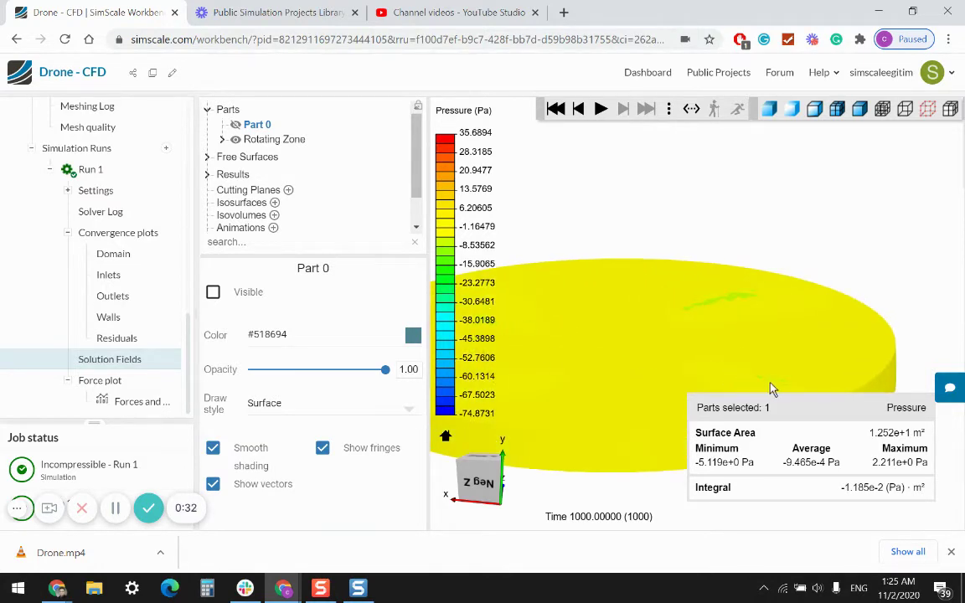
scroll(773, 390, "down", 5)
right_click_drag(786, 384, 663, 309)
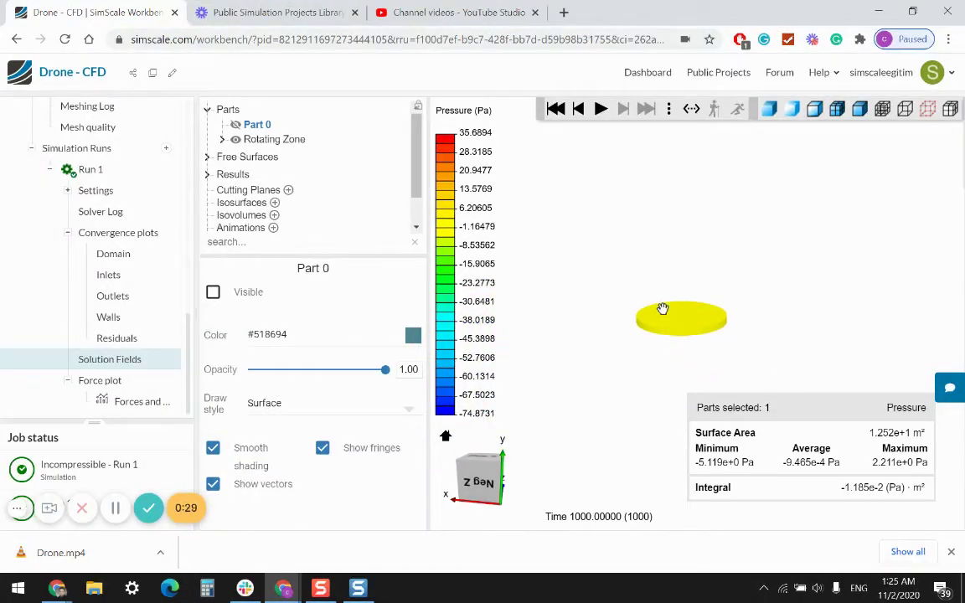
left_click(224, 140)
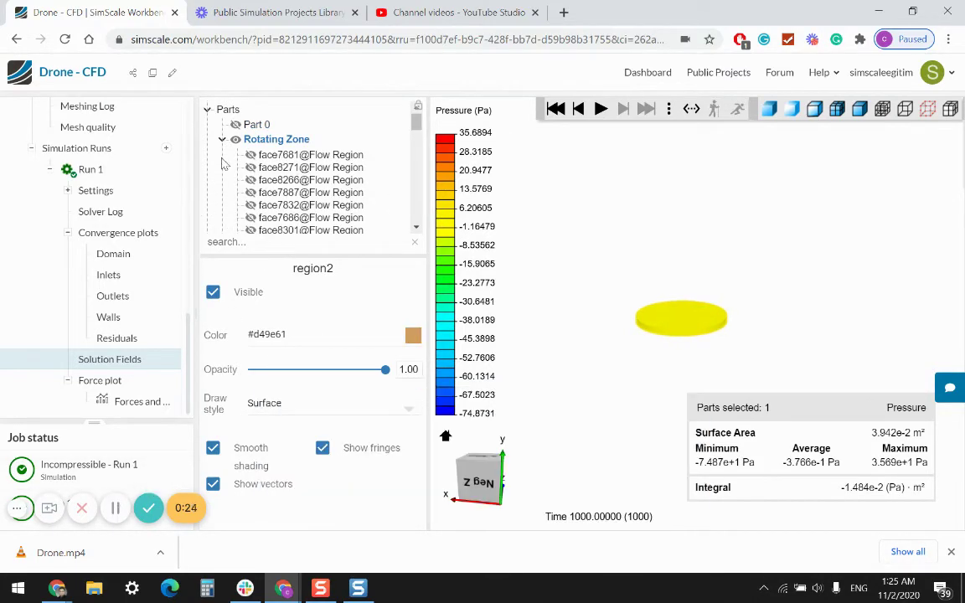
left_click(223, 141)
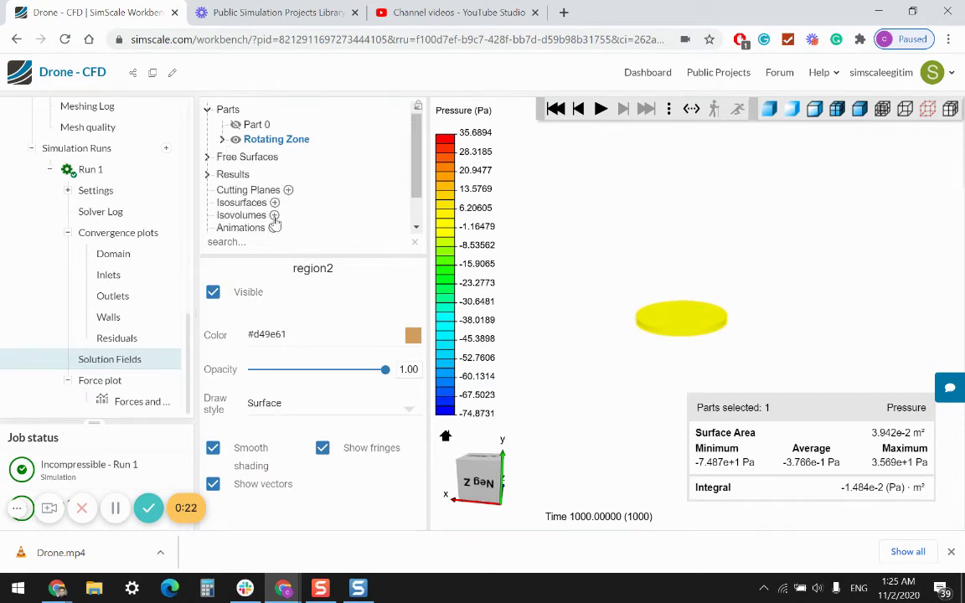
Add a particle trace, show the model surfaces shaded, and place the trace seeds at the centre of the rotating zone's upper face
scroll(279, 224, "down", 2)
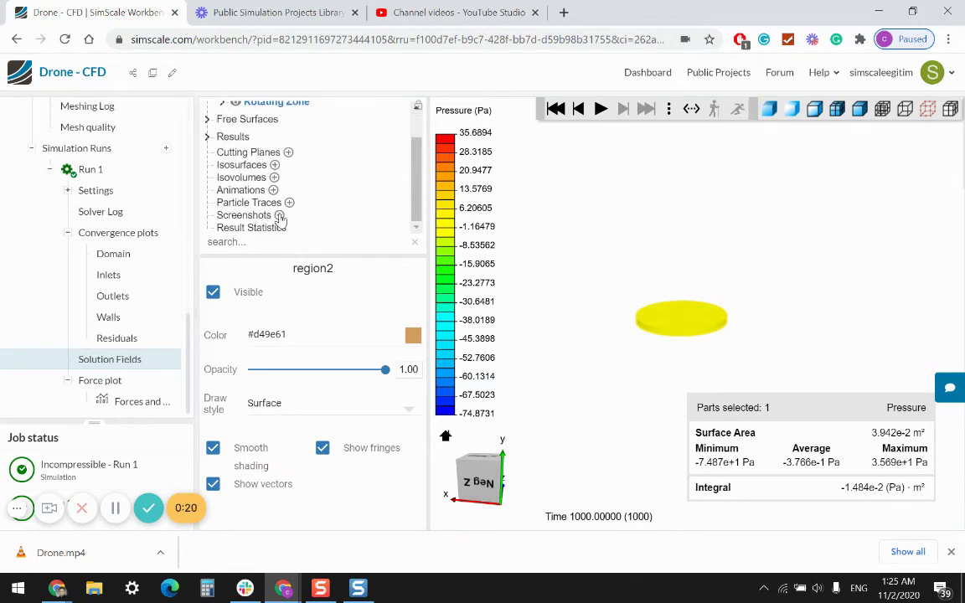
left_click(289, 203)
left_click(352, 303)
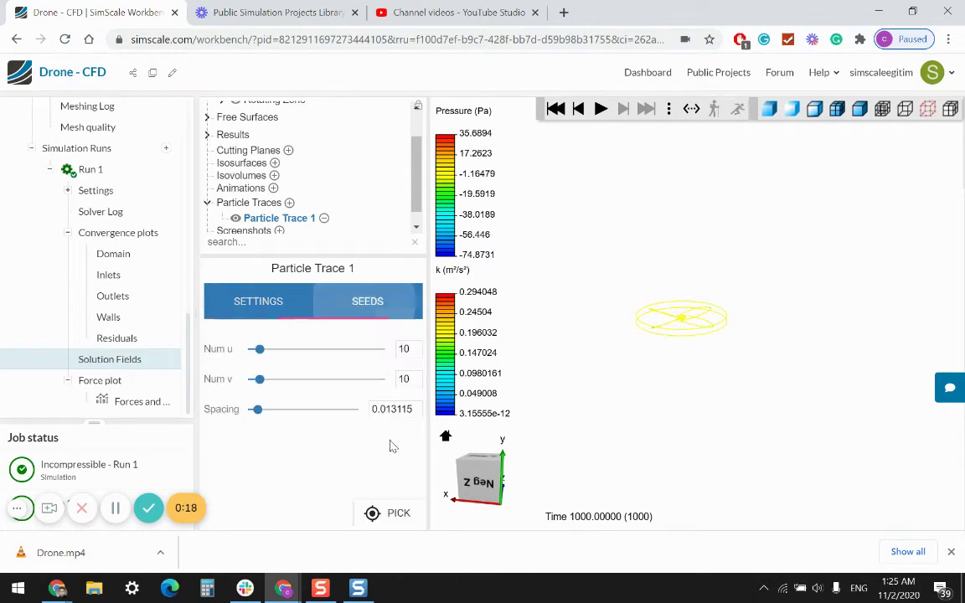
left_click(769, 109)
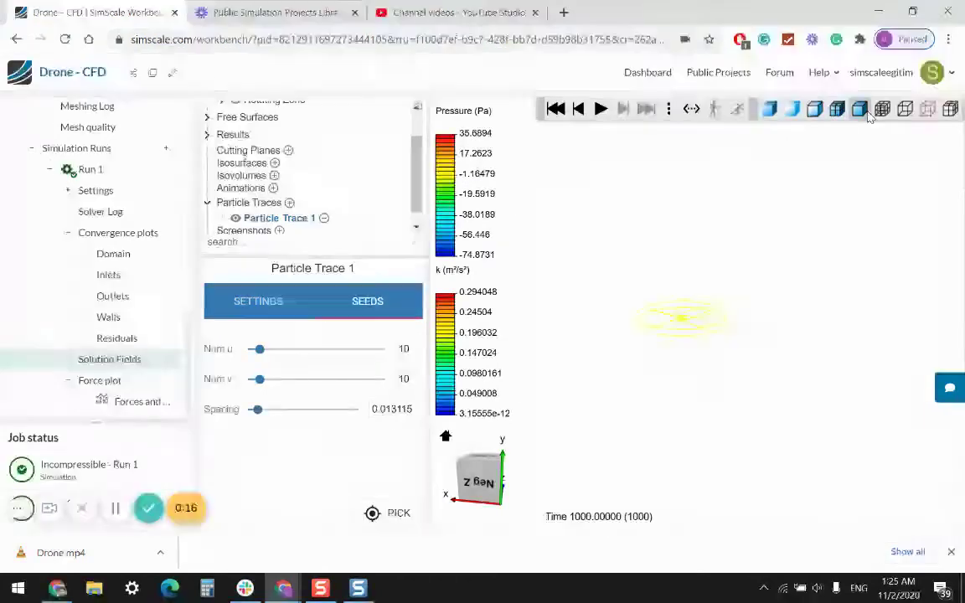
left_click(392, 512)
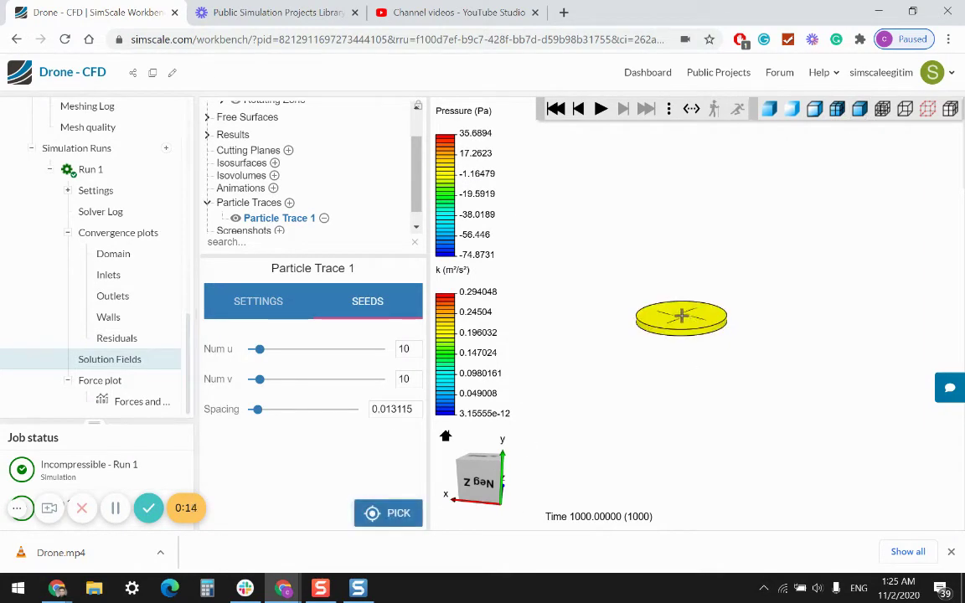
left_click(681, 315)
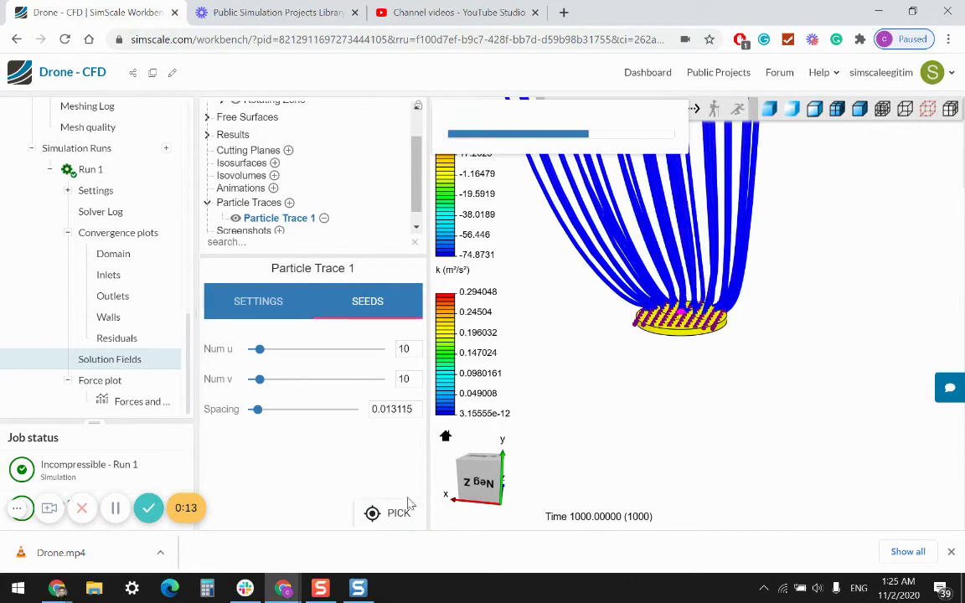
Inspect the streamlines around the rotating zone and change the scalar mapped onto Particle Trace 1
scroll(645, 346, "down", 5)
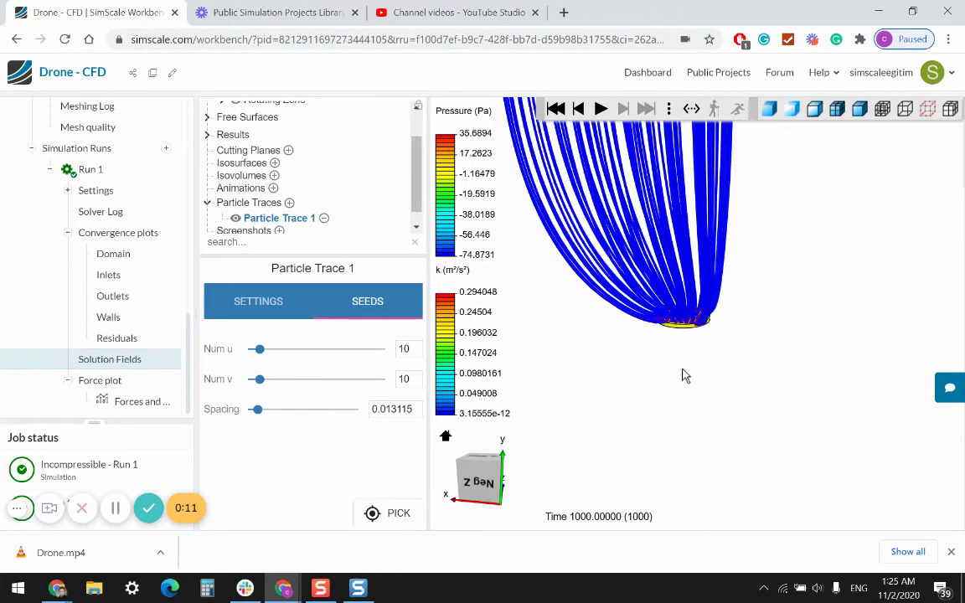
scroll(675, 369, "up", 3)
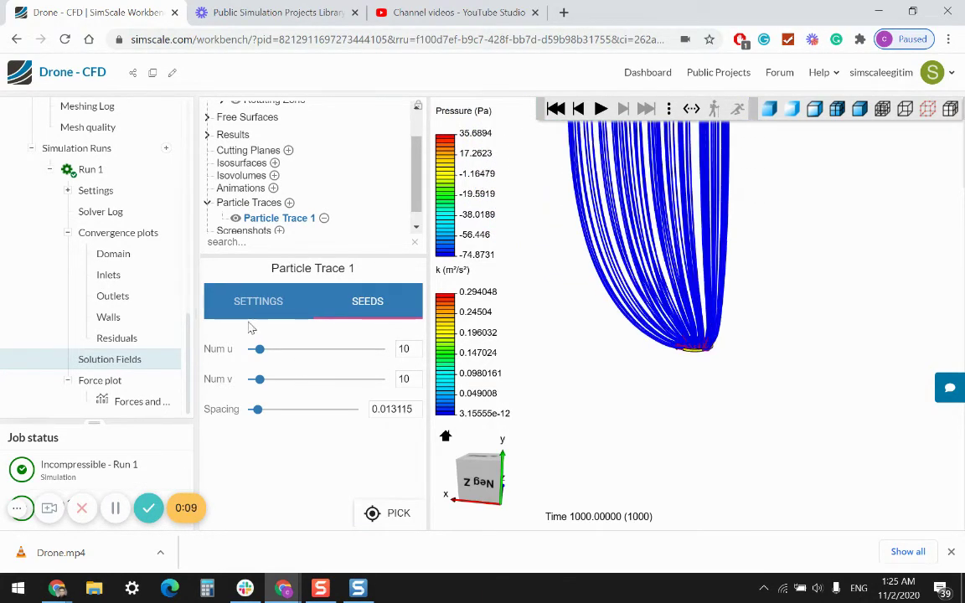
left_click(228, 297)
scroll(276, 419, "down", 2)
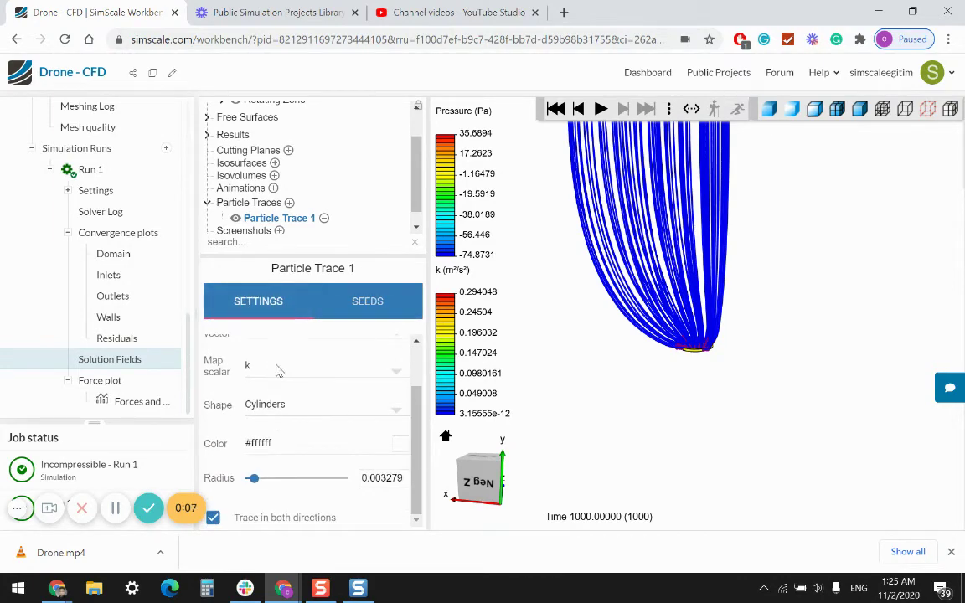
left_click(279, 371)
left_click(289, 408)
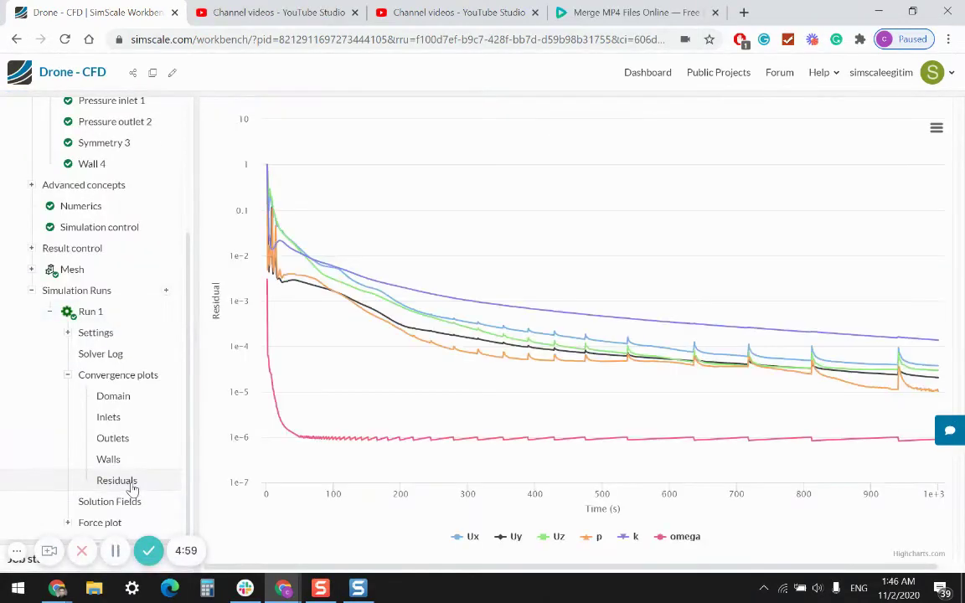
Collapse the convergence plots of Run 1 and open its forces and moments plot
left_click(67, 374)
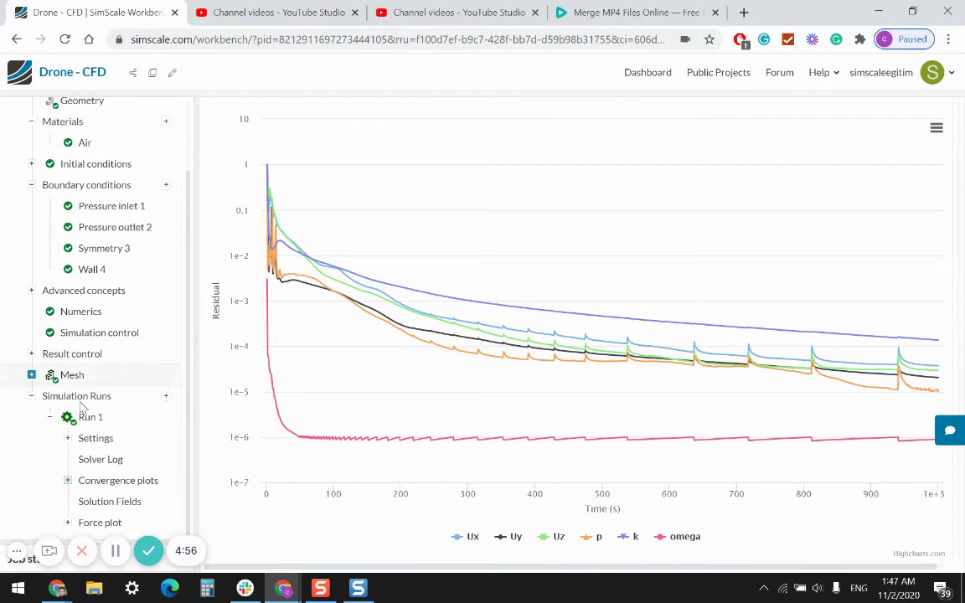
scroll(105, 526, "down", 1)
left_click(122, 520)
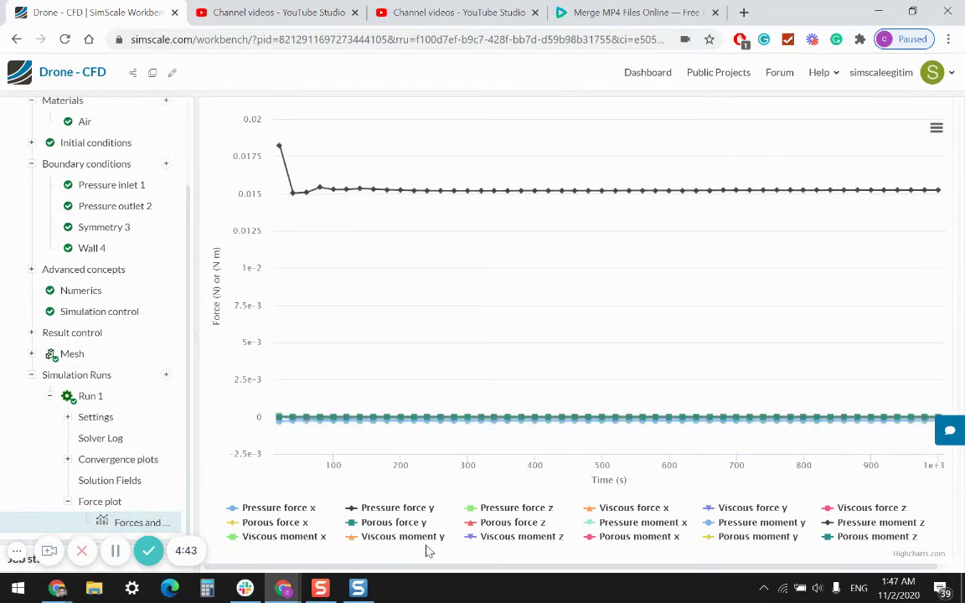
Hide the x, y and z components of pressure force and porous force, plus viscous moments x and z, from the plot
left_click(294, 513)
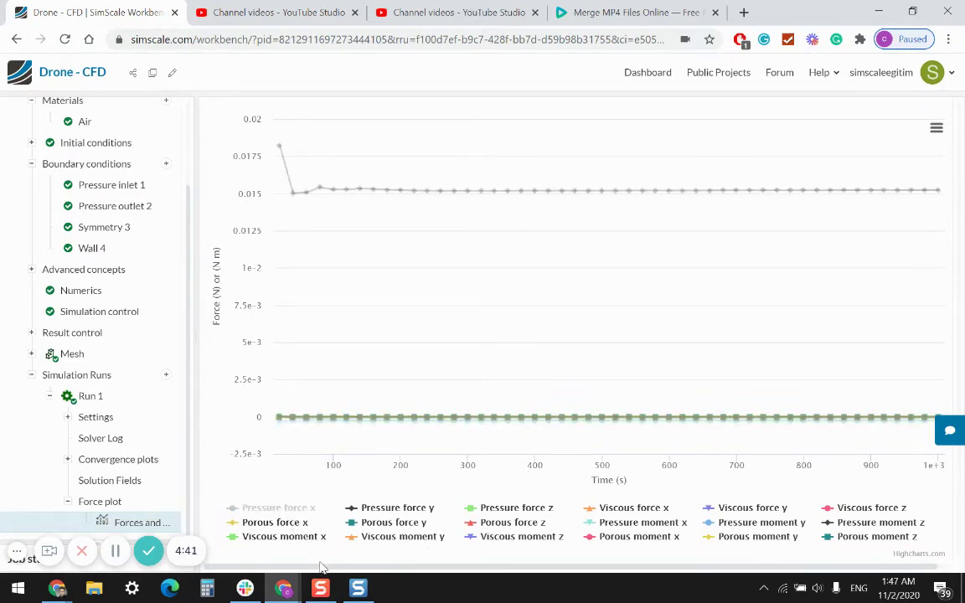
left_click(281, 522)
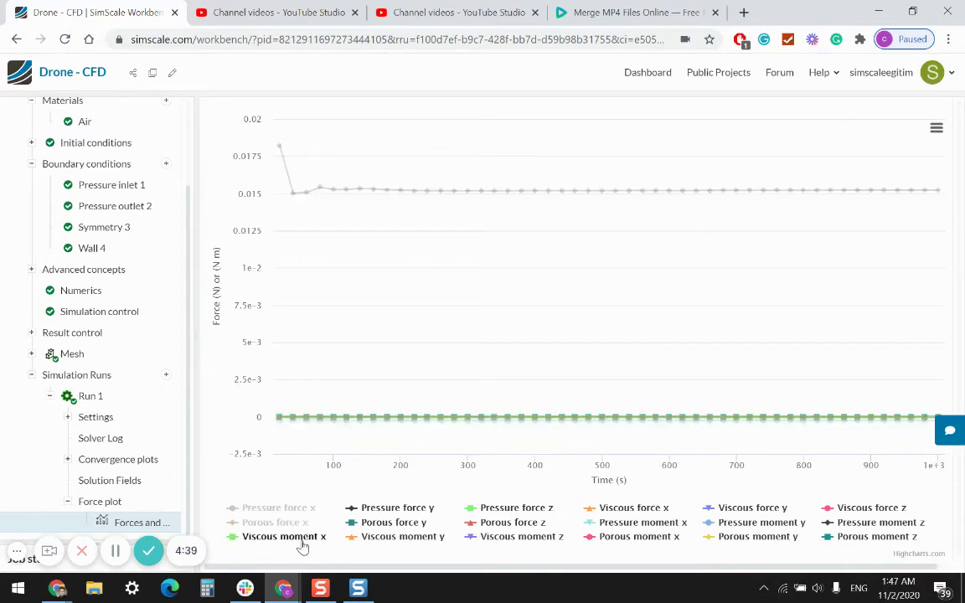
left_click(303, 542)
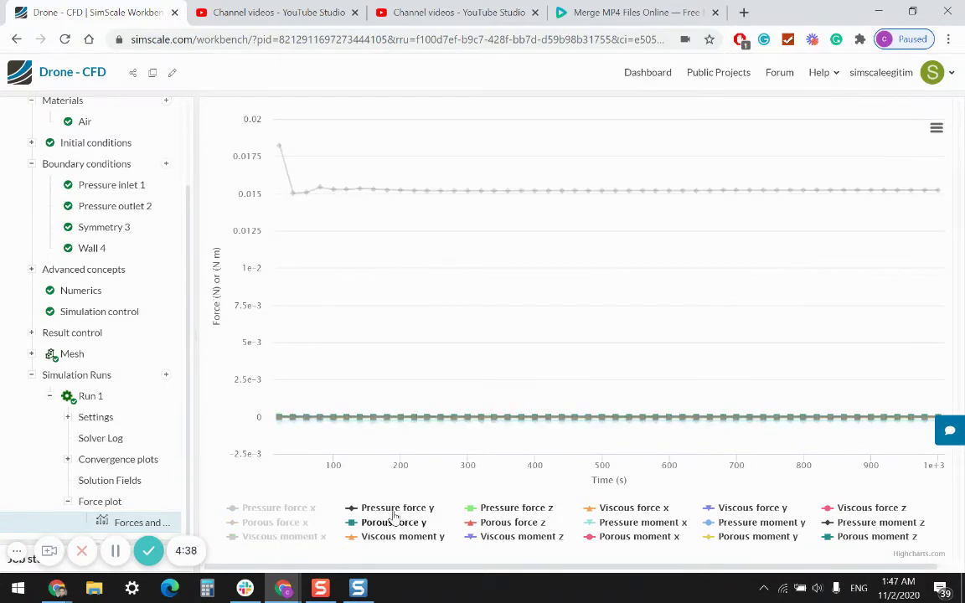
left_click(397, 508)
left_click(394, 522)
left_click(500, 535)
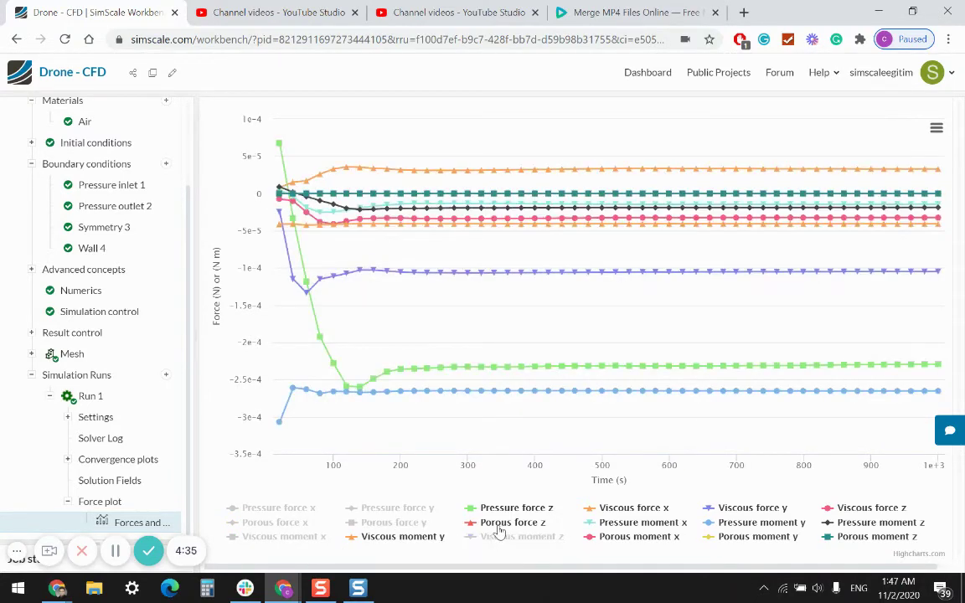
left_click(505, 522)
left_click(503, 508)
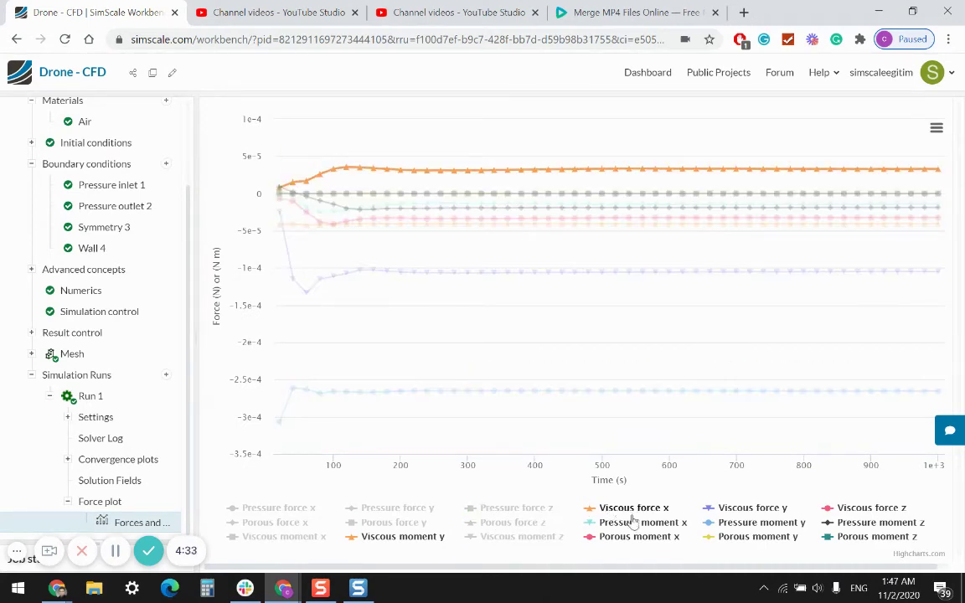
Hide viscous force y and all remaining x and z components so only pressure, viscous and porous moment y are plotted
left_click(634, 509)
left_click(641, 523)
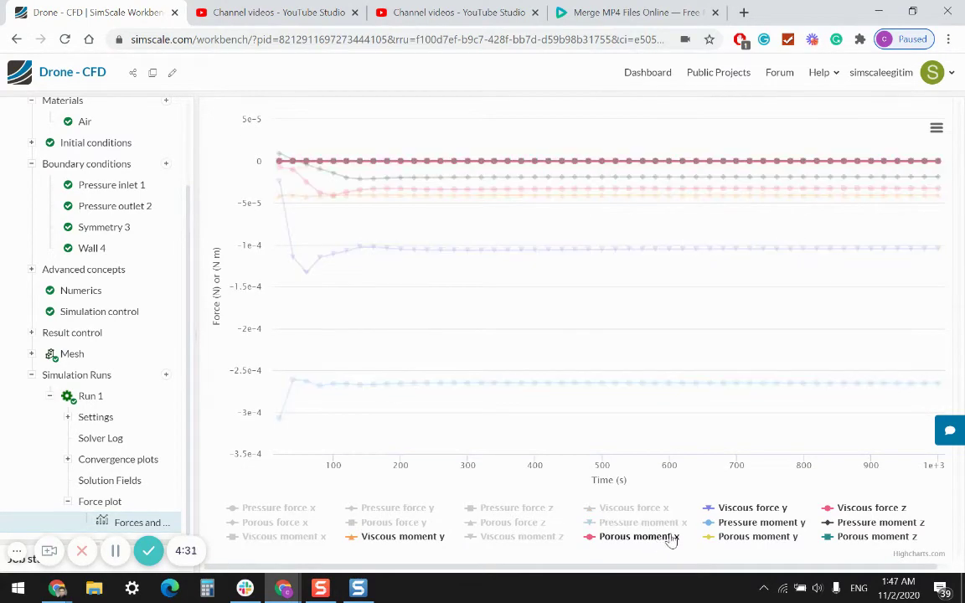
left_click(670, 537)
left_click(727, 507)
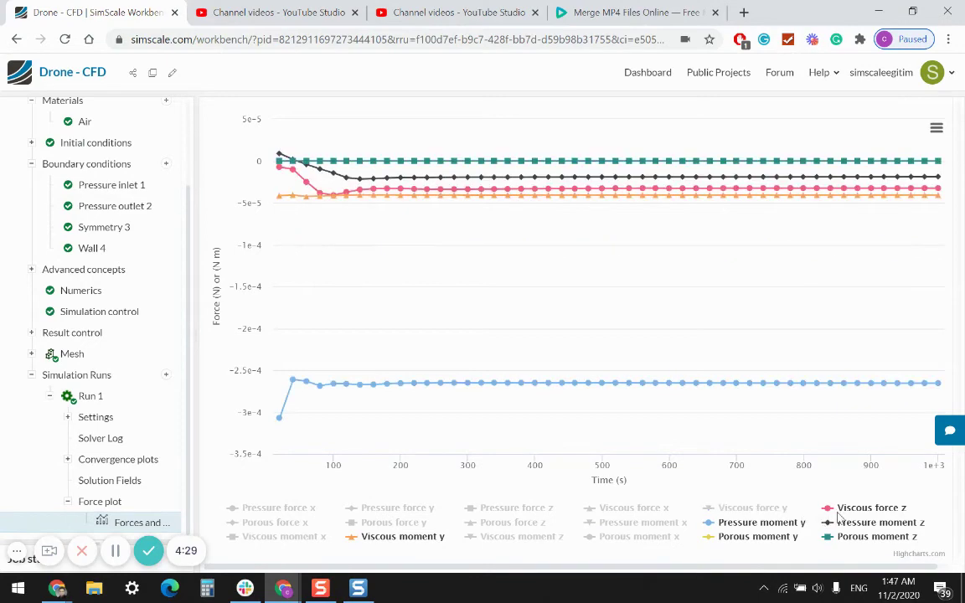
left_click(872, 507)
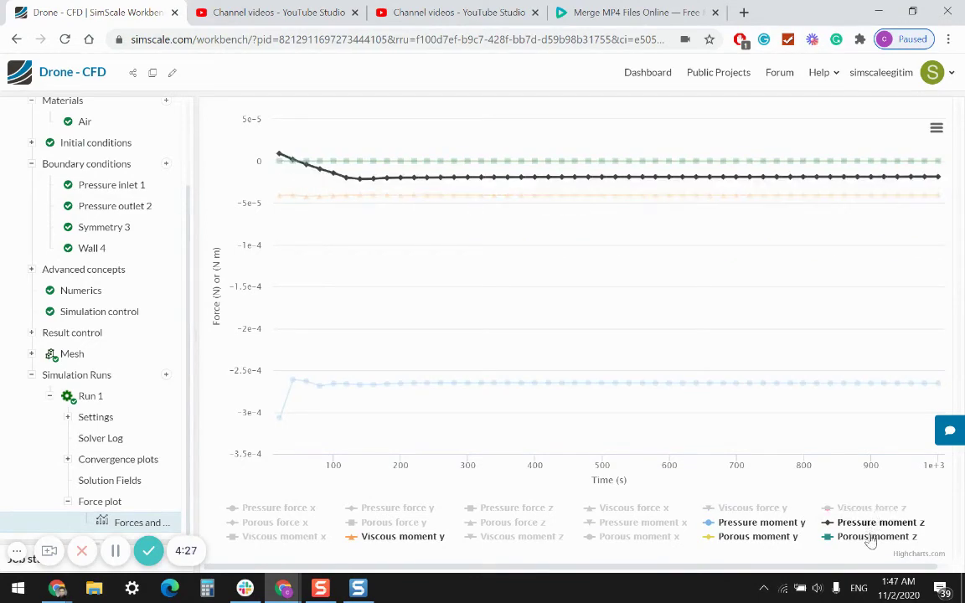
left_click(880, 523)
left_click(877, 537)
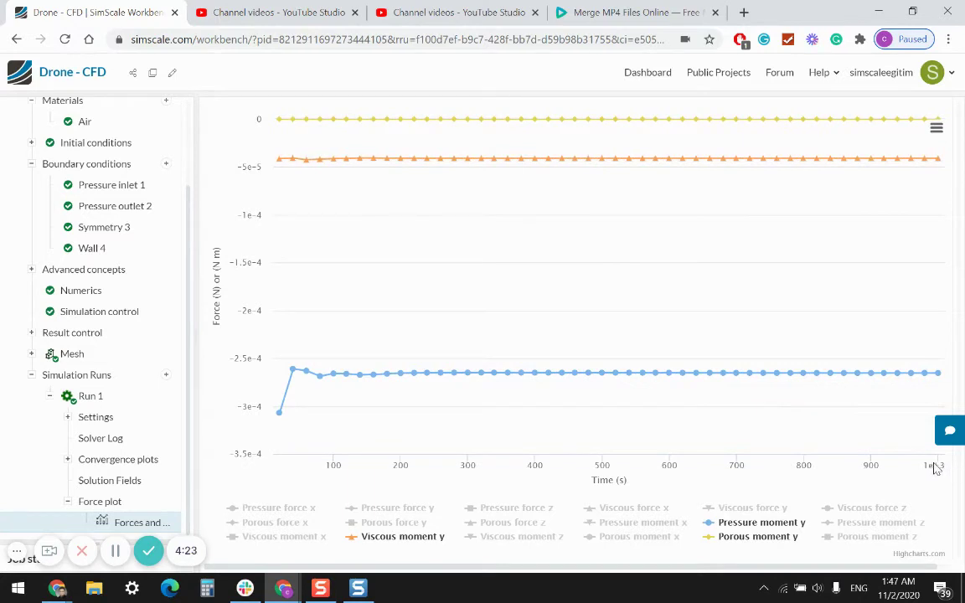
Read the pressure, viscous and porous moment y values at time 1000 s
mouse_move(943, 406)
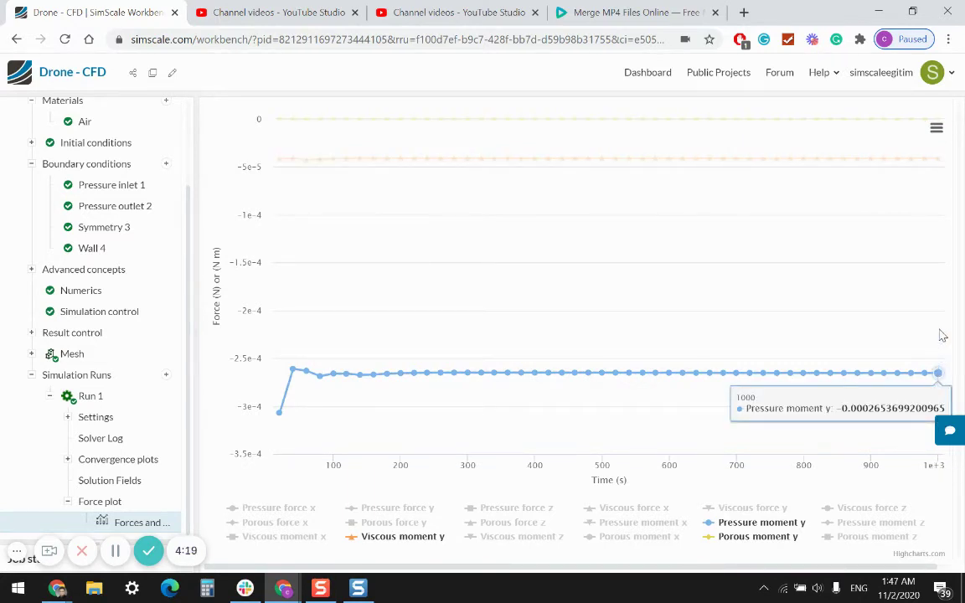
mouse_move(939, 165)
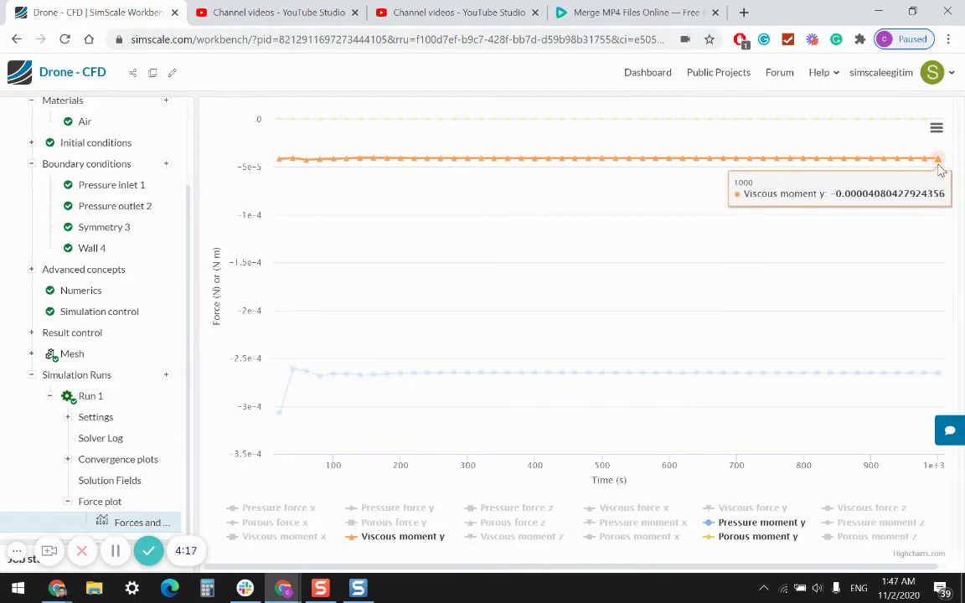
mouse_move(939, 123)
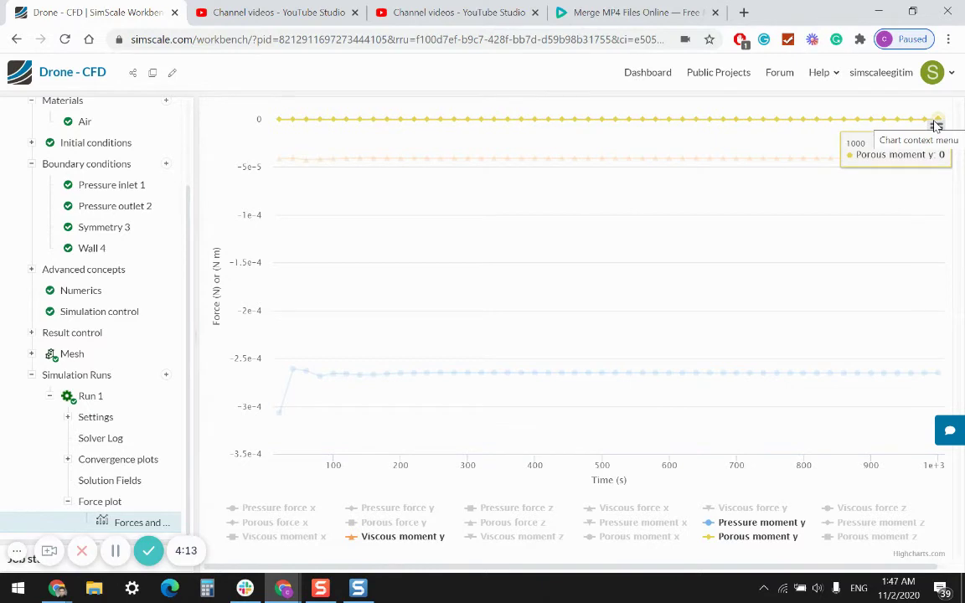
mouse_move(939, 372)
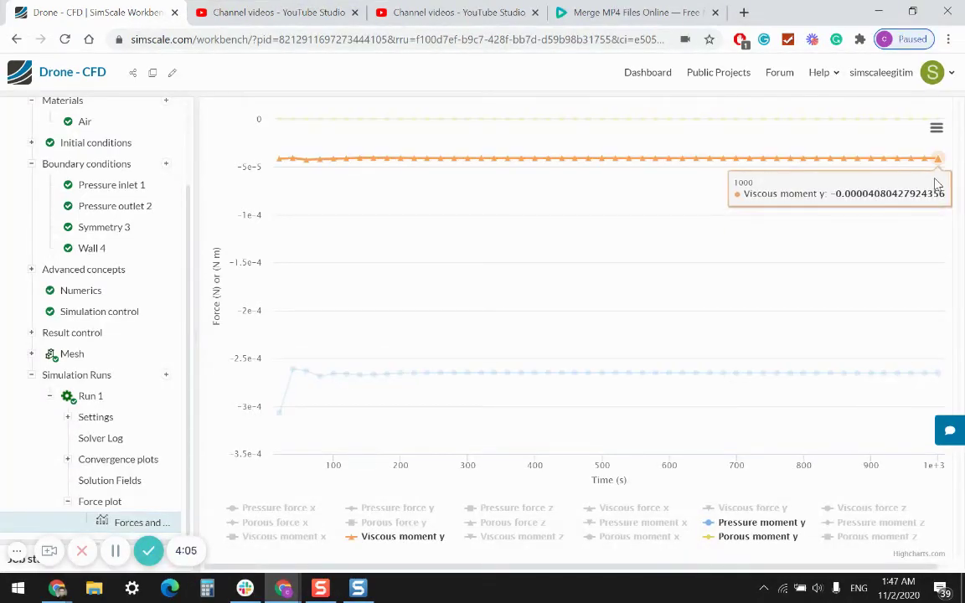
Hide viscous moment y and porous moment y so only pressure moment y is plotted
left_click(407, 539)
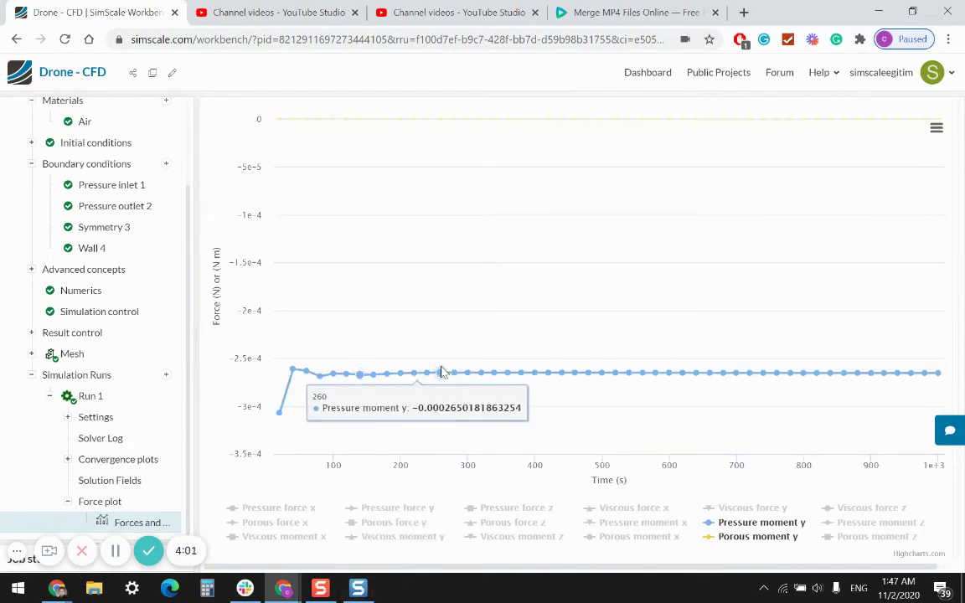
mouse_move(750, 359)
left_click(758, 536)
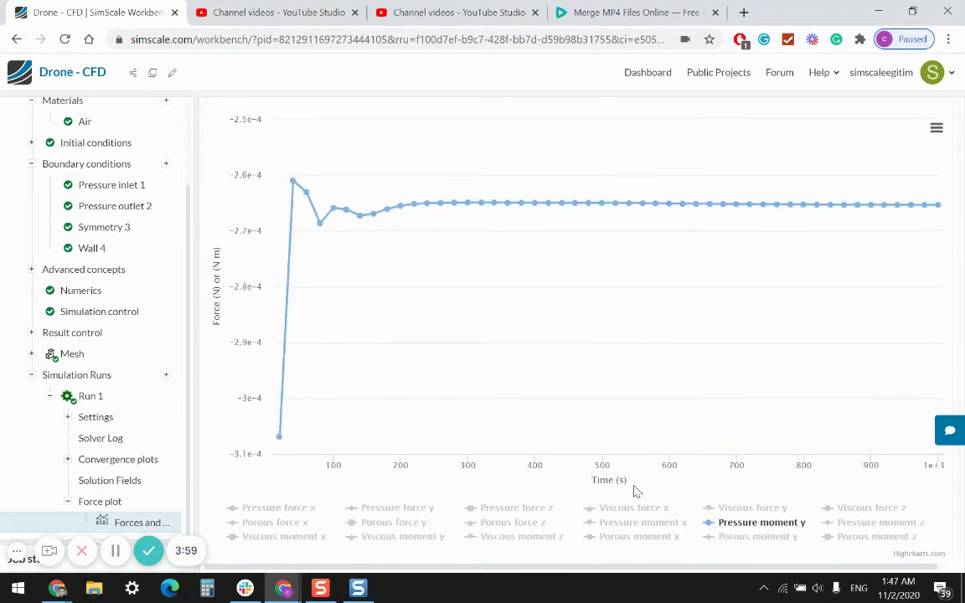
Enlarge the pressure moment y plot from about 250 s to 1000 s and read the values along the curve
left_click_drag(433, 209, 961, 236)
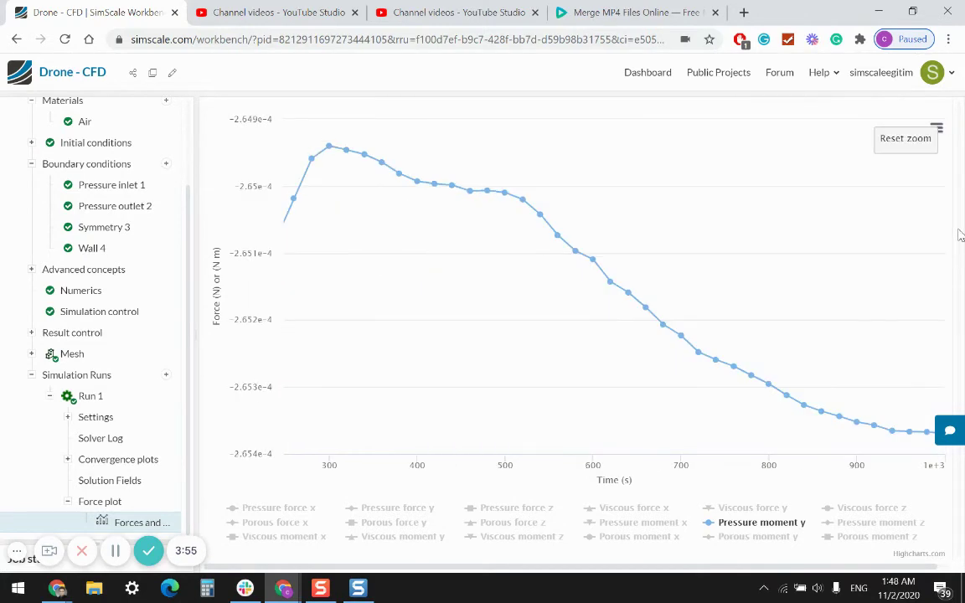
mouse_move(347, 147)
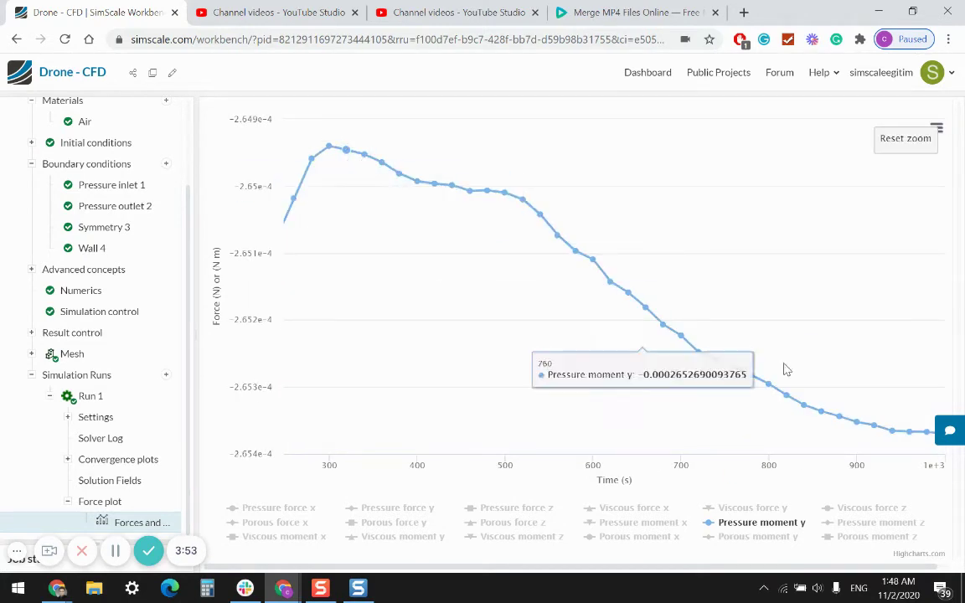
mouse_move(935, 427)
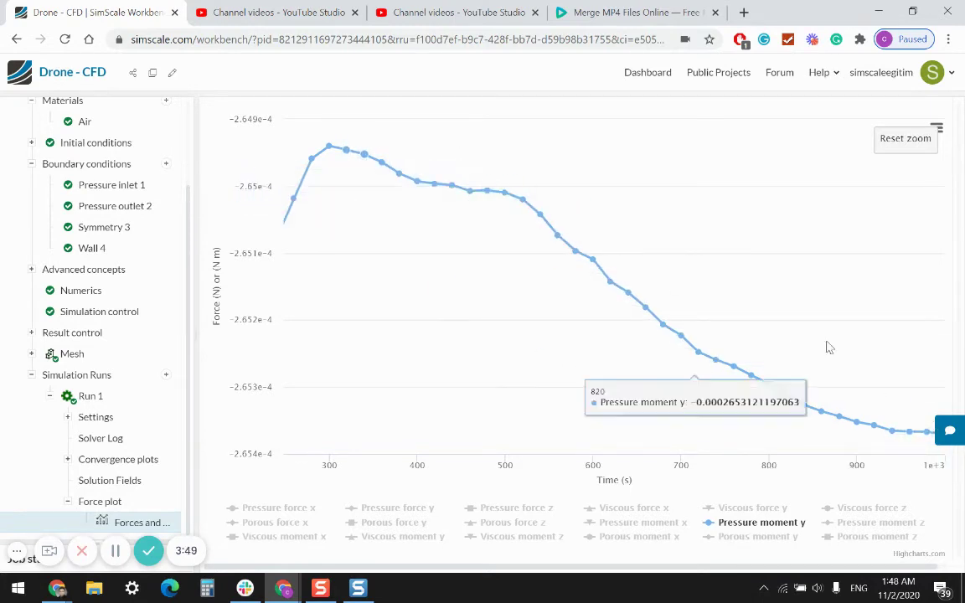
Restore the full time range of the pressure moment y plot and open Run 1's solution fields
left_click(890, 140)
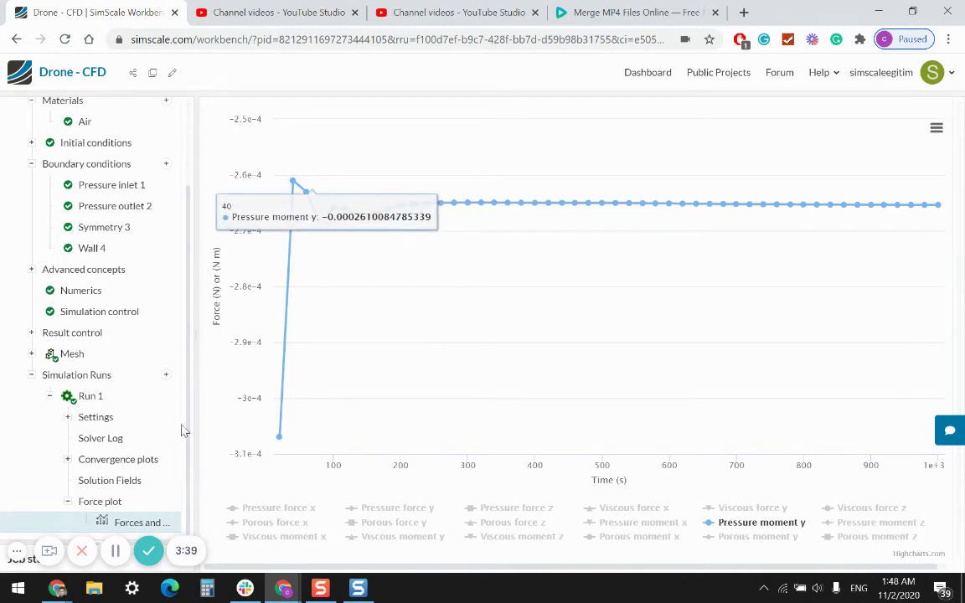
left_click(109, 482)
left_click(457, 210)
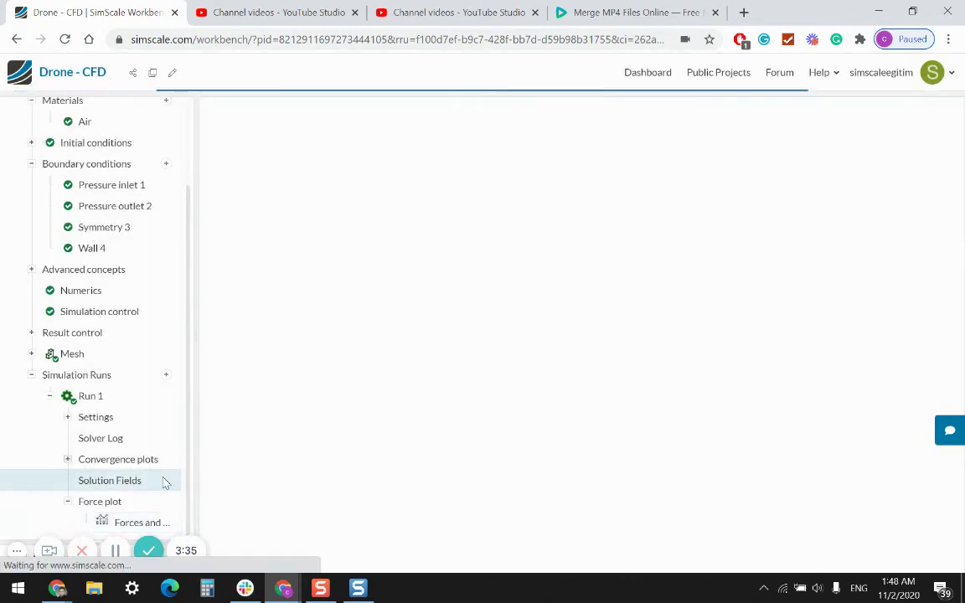
left_click_drag(470, 384, 674, 397)
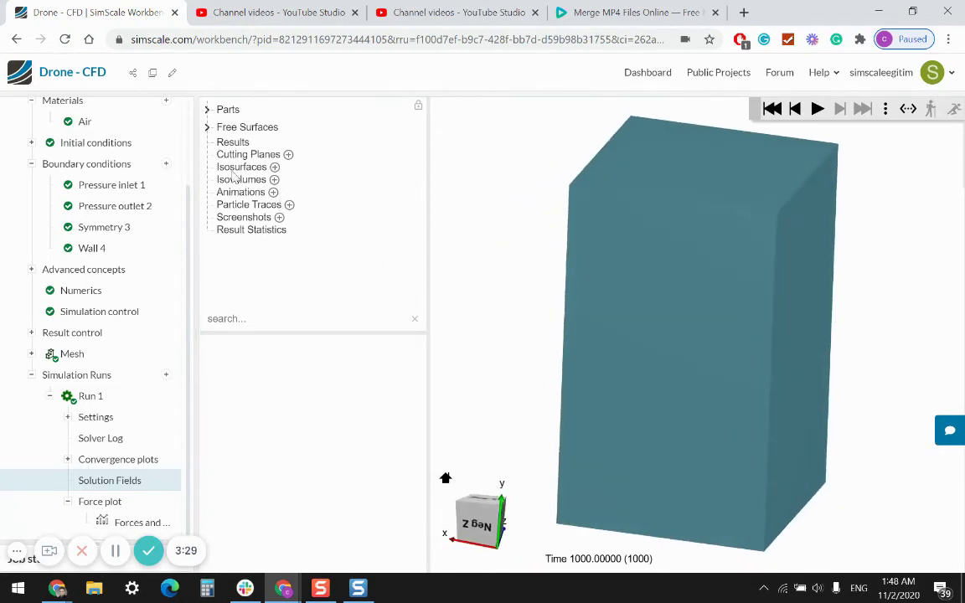
Expand the result parts and hide Part 0 and the Rotating Zone
left_click(208, 111)
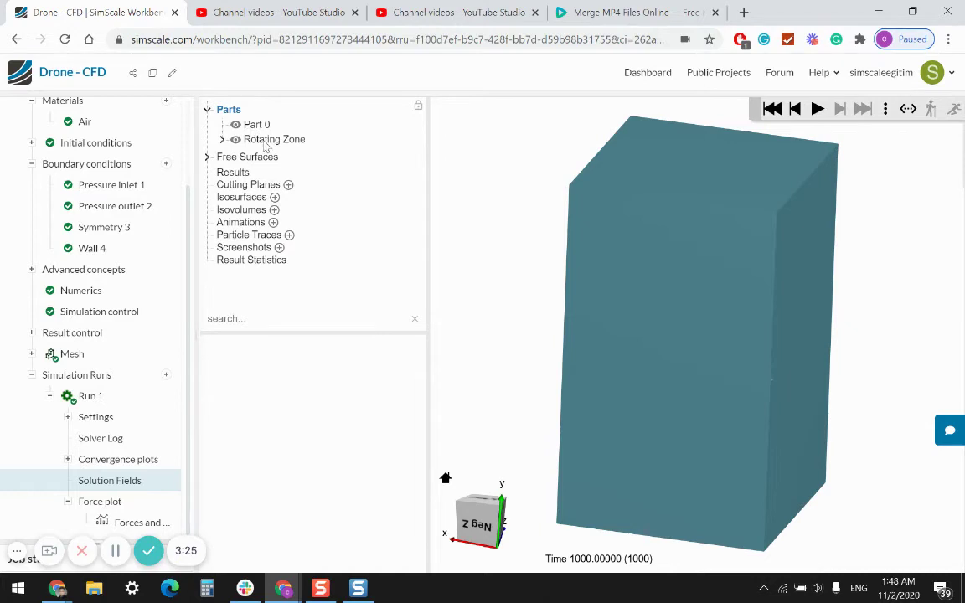
left_click_drag(528, 334, 500, 321)
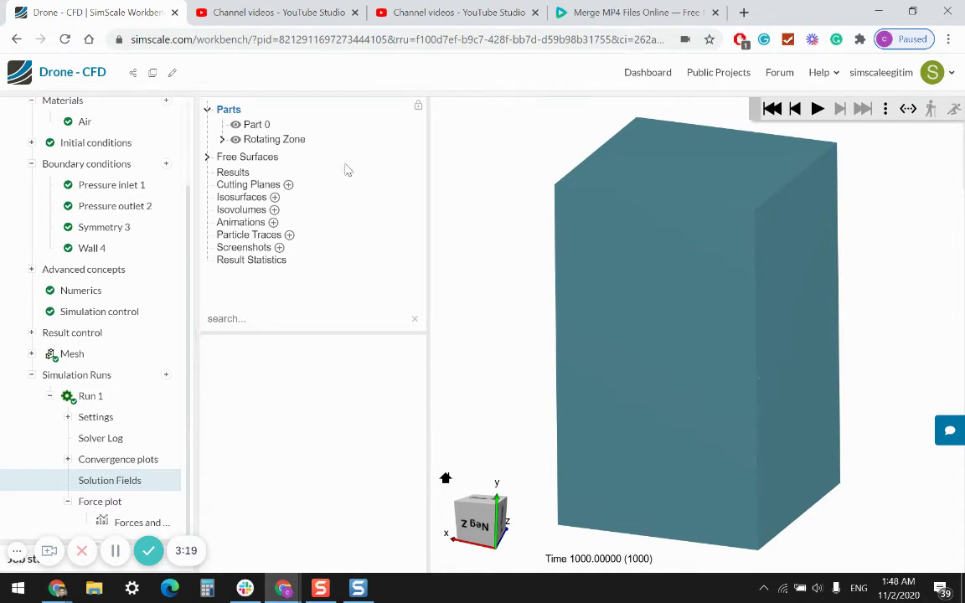
left_click(236, 125)
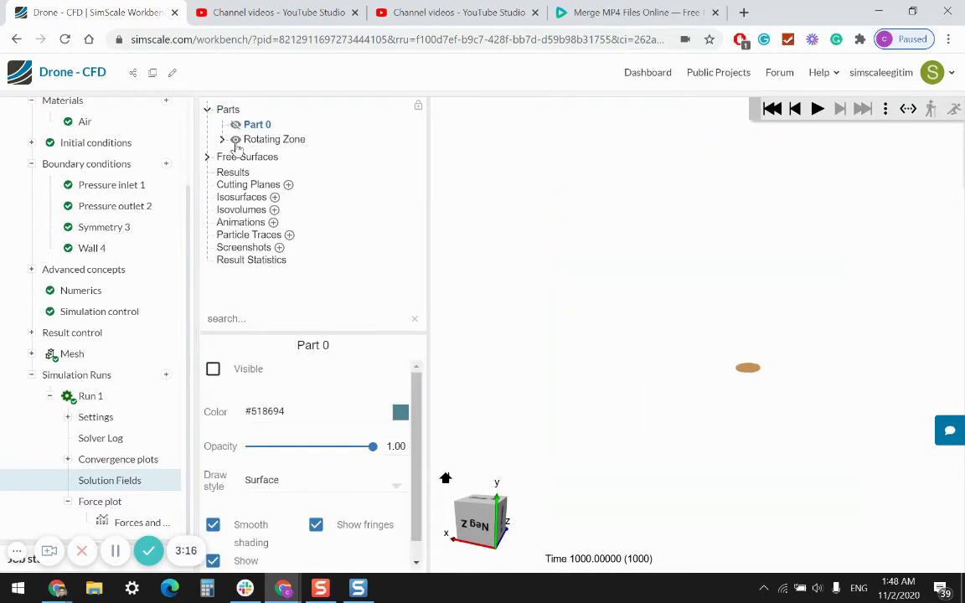
left_click(236, 140)
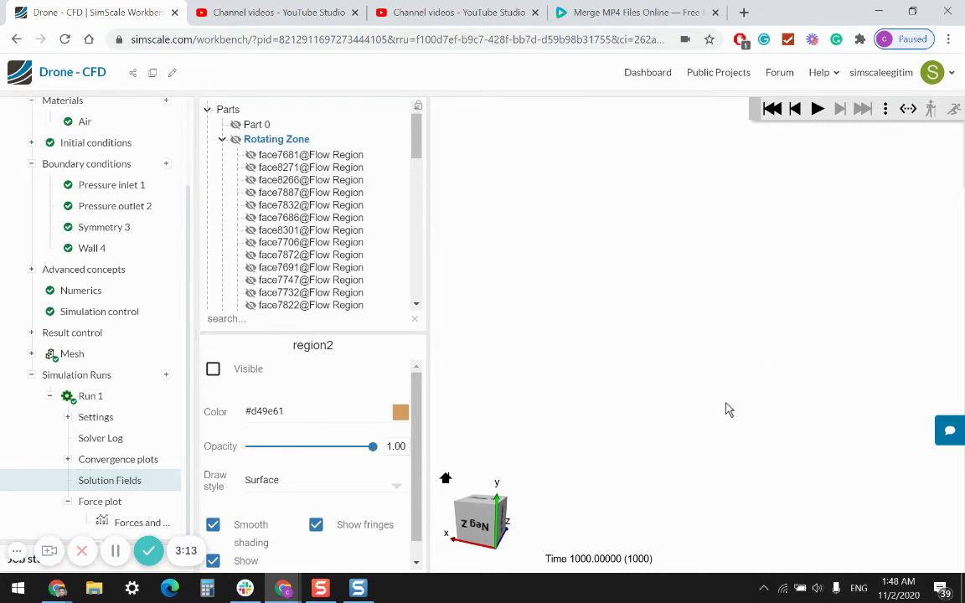
right_click(543, 272)
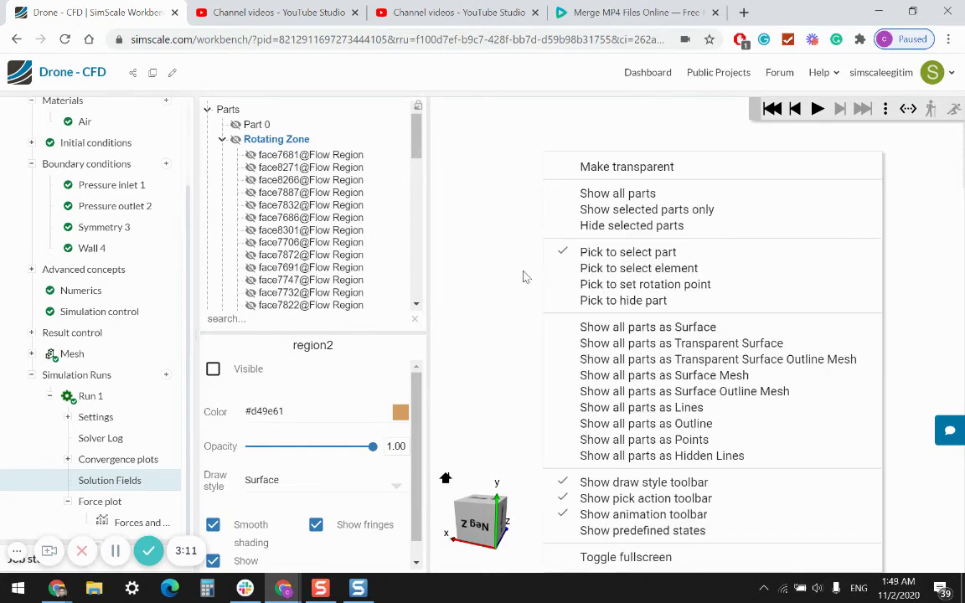
left_click(515, 270)
Make all Flow Region faces under the Rotating Zone visible, from face7681 to face7727, and collapse the face list
left_click(356, 156)
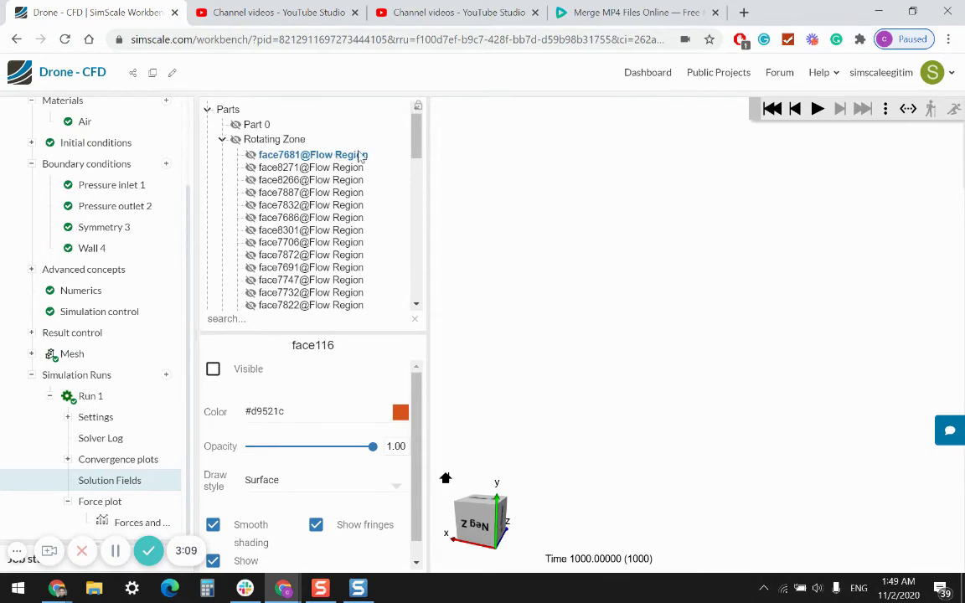
left_click_drag(416, 138, 416, 273)
left_click(335, 220, "shift")
scroll(316, 252, "down", 1)
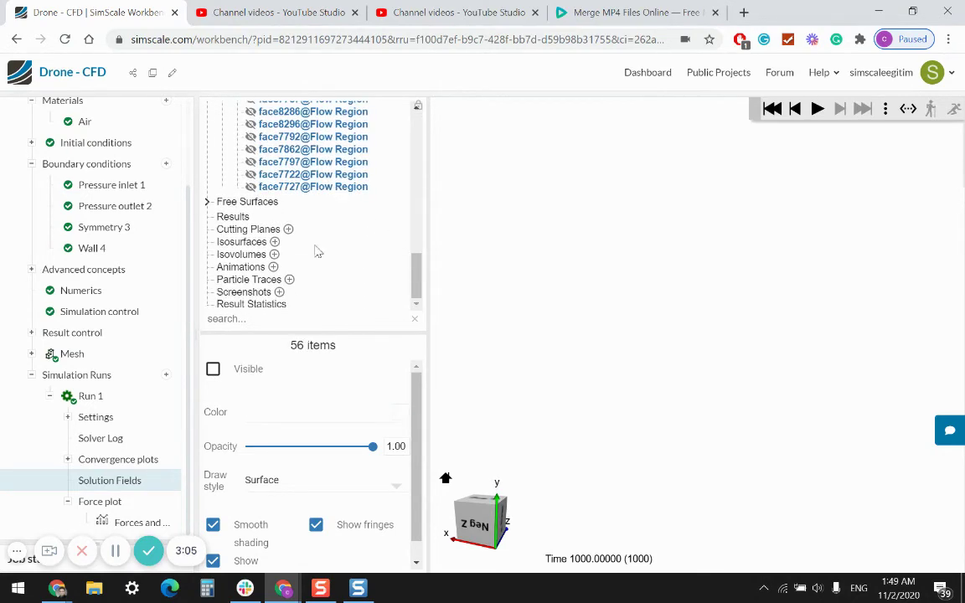
left_click(212, 372)
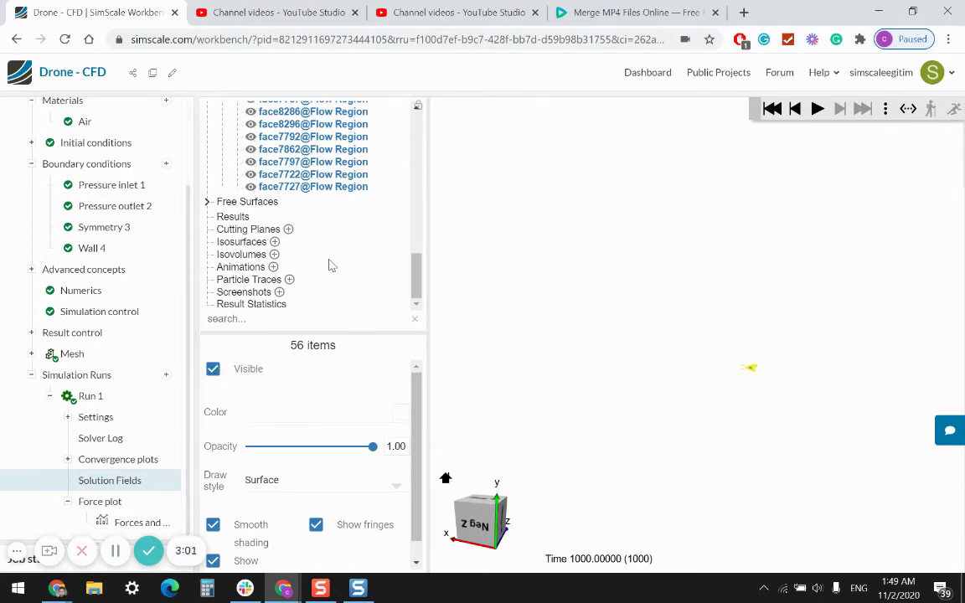
left_click(754, 382)
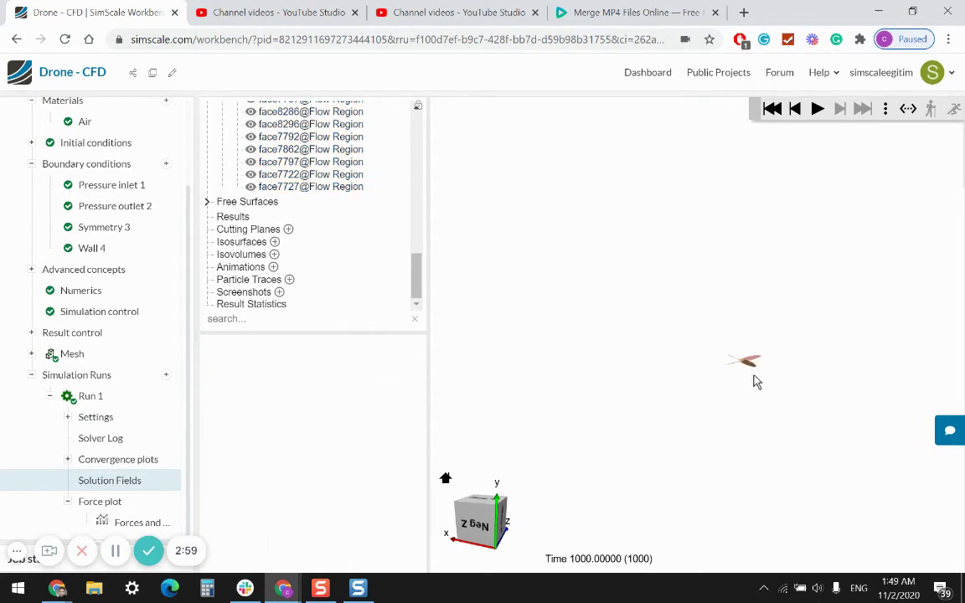
scroll(741, 376, "up", 3)
scroll(739, 365, "down", 3)
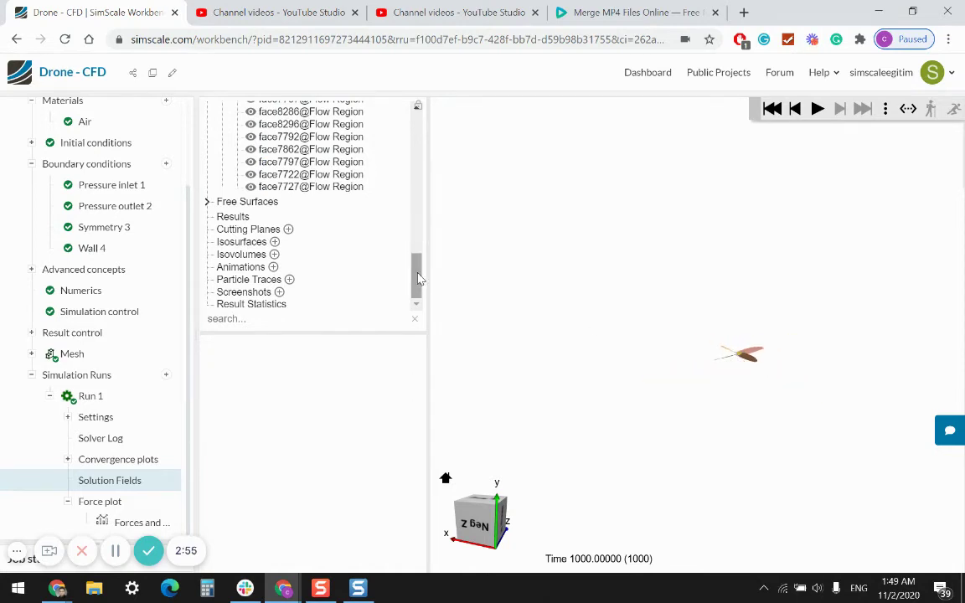
left_click_drag(417, 281, 400, 127)
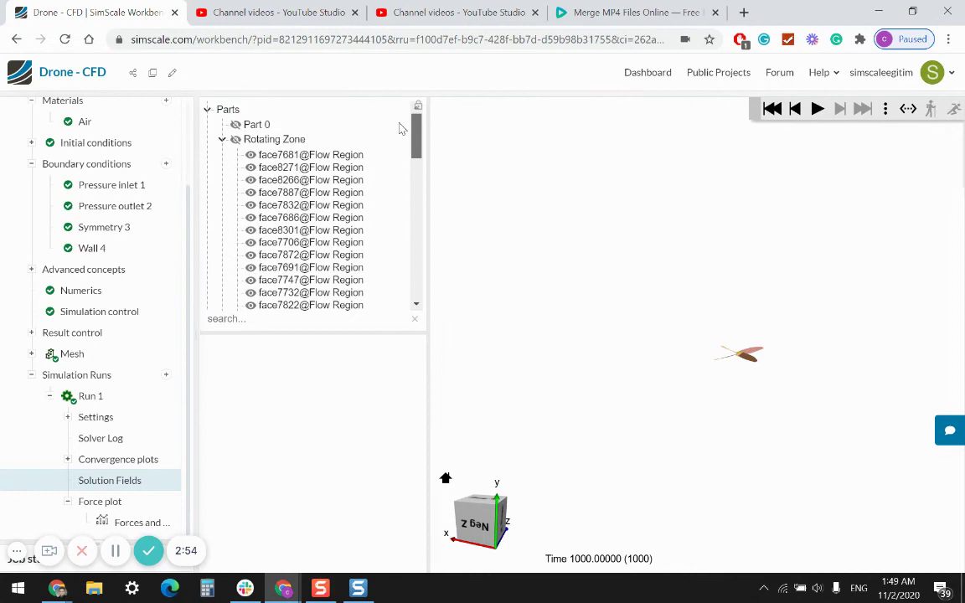
left_click(222, 141)
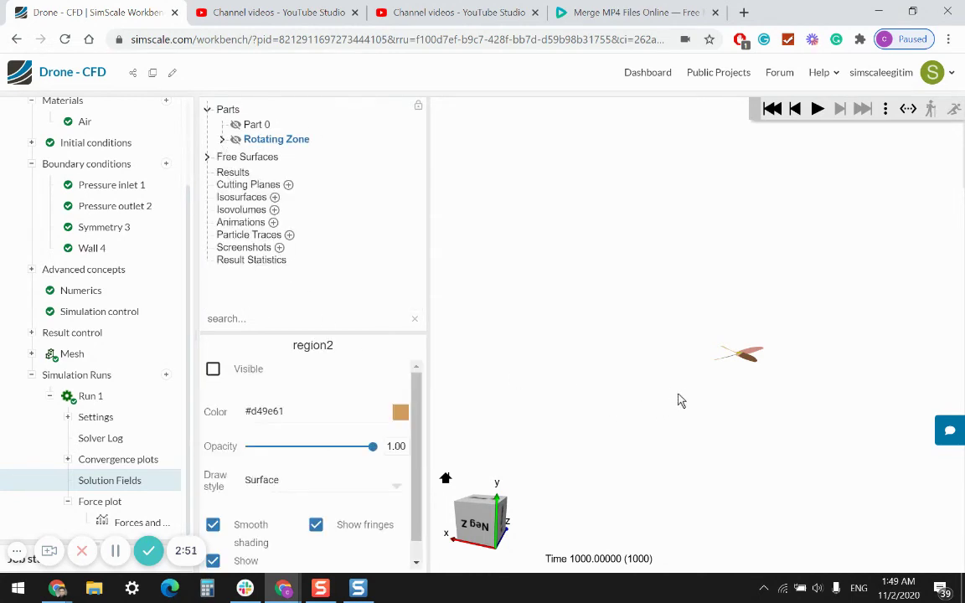
Add a cutting plane through the flow domain around the rotor
left_click_drag(679, 398, 680, 411)
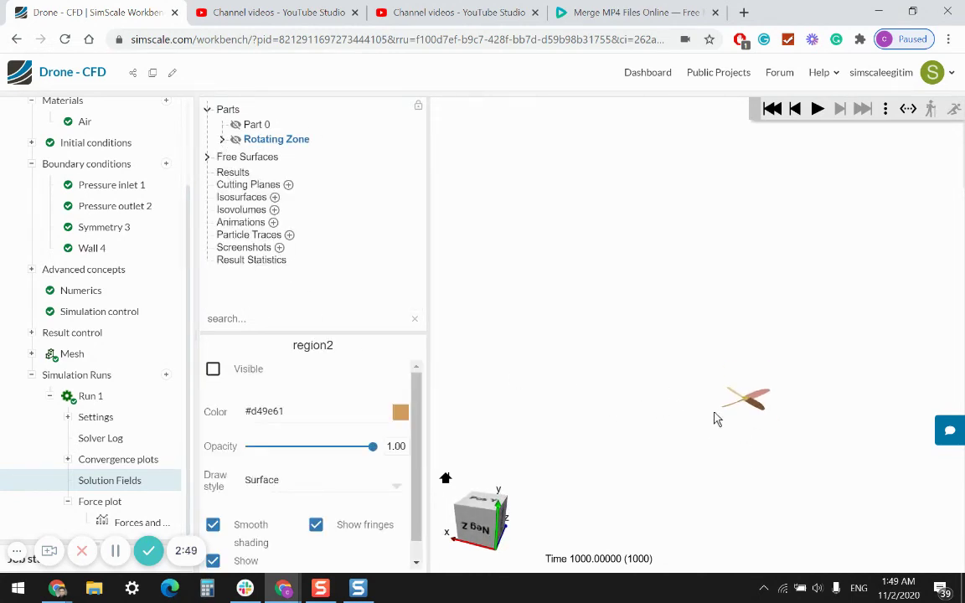
right_click_drag(716, 419, 646, 347)
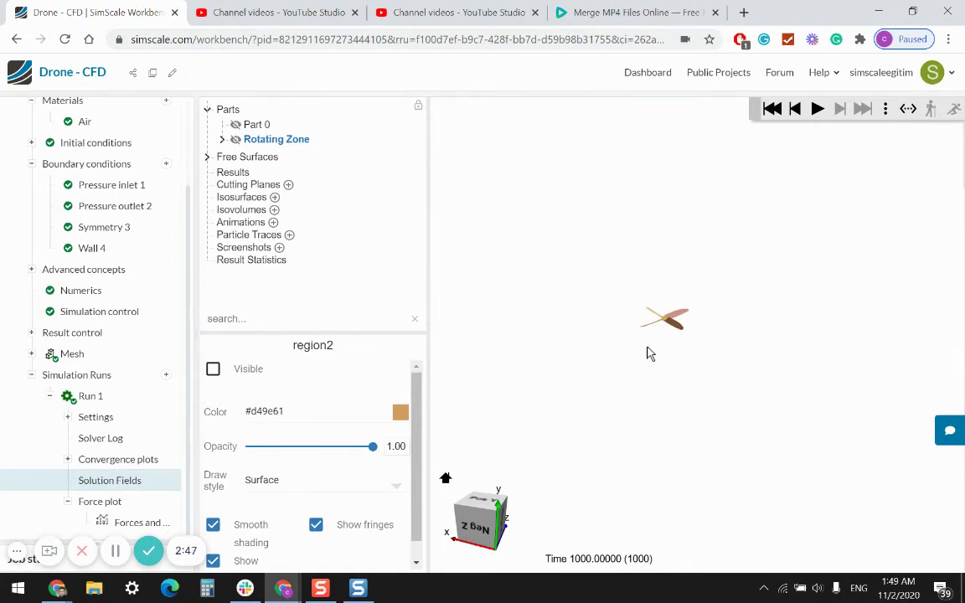
left_click(288, 185)
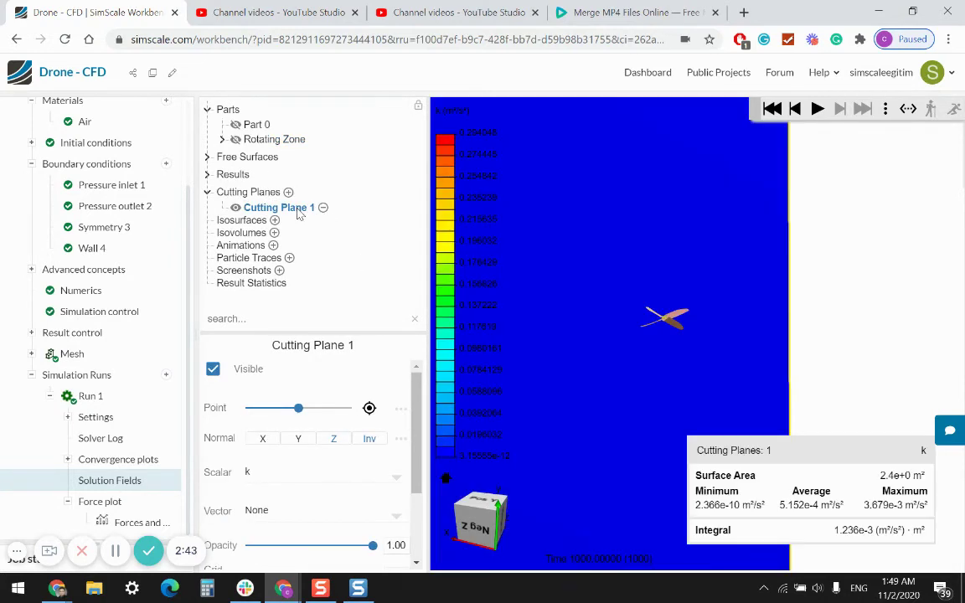
left_click_drag(565, 297, 459, 436)
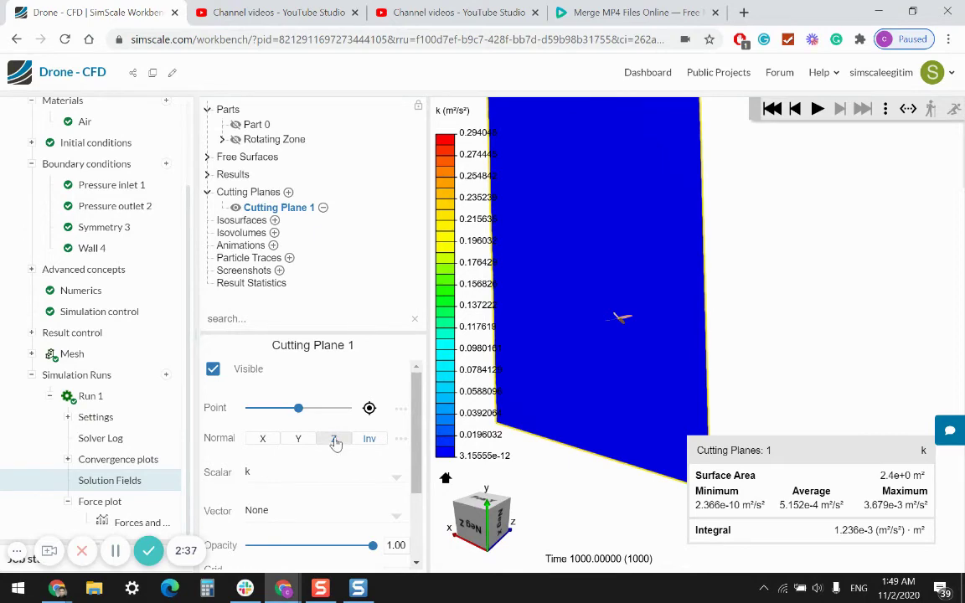
Edit the cutting plane's normal vector components so the plane passes through the rotor and along the drone arm
left_click(401, 438)
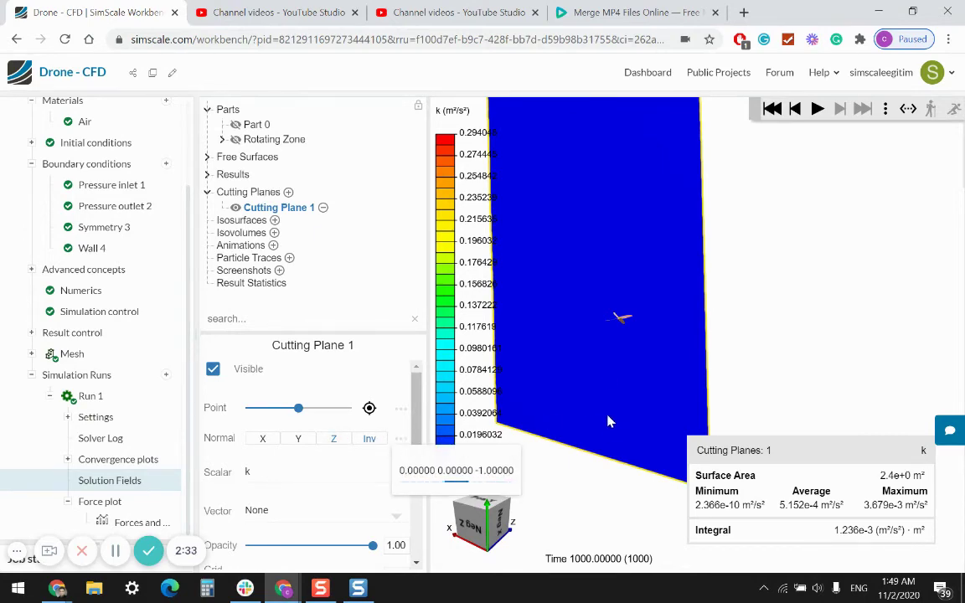
mouse_move(617, 421)
left_mouse_down()
mouse_move(610, 362)
mouse_move(620, 381)
mouse_move(617, 419)
left_mouse_up()
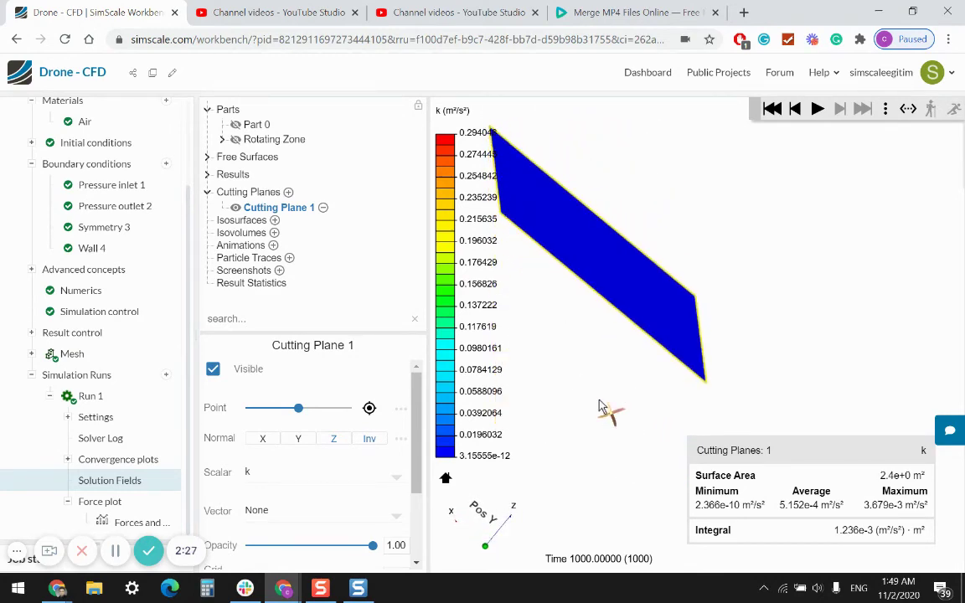
left_click(401, 438)
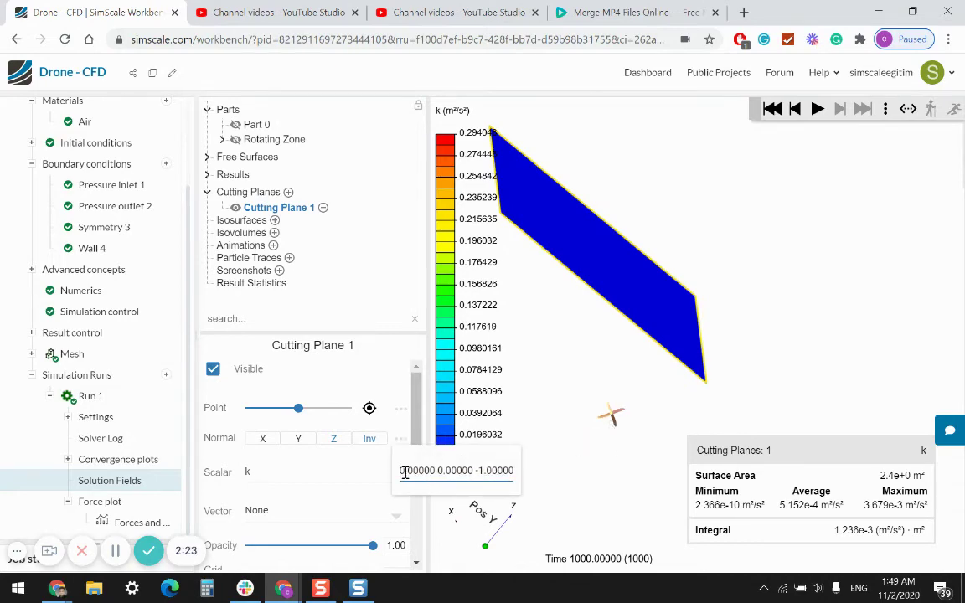
left_click(402, 440)
left_click_drag(404, 470, 401, 476)
key("Return")
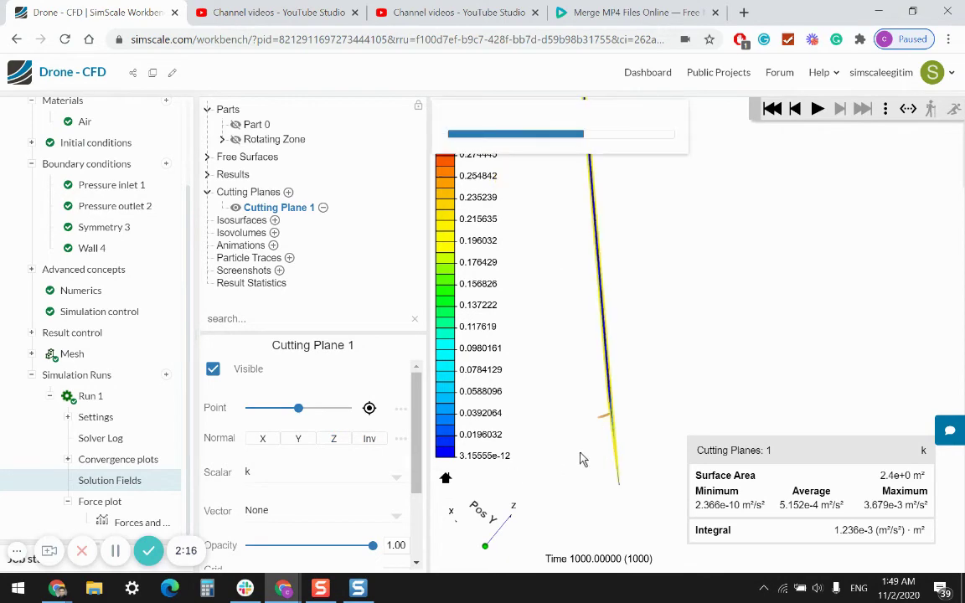
left_click_drag(571, 442, 615, 419)
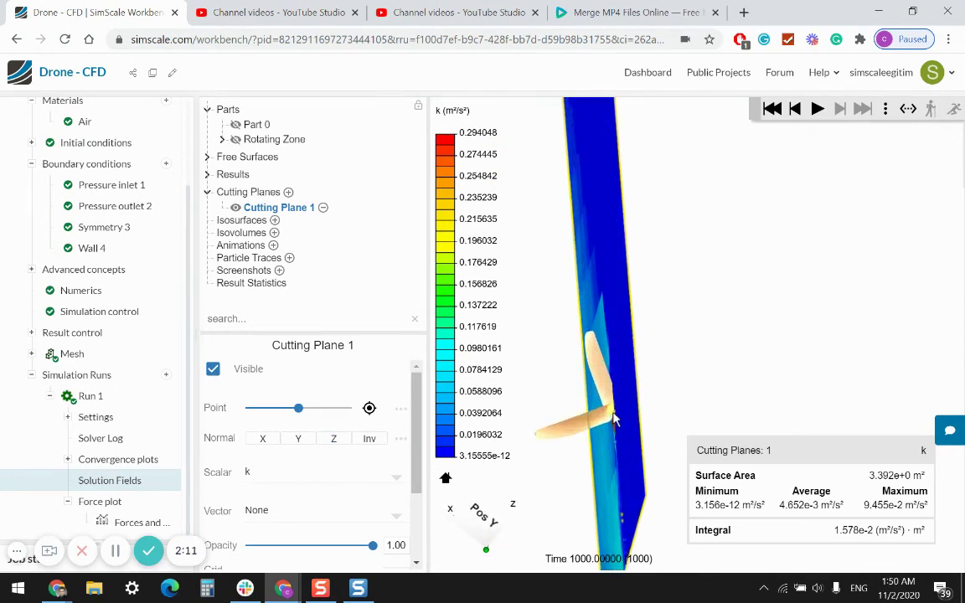
Turn off Clip model for the cutting plane so the rotor blades show on both sides of it
scroll(614, 419, "down", 3)
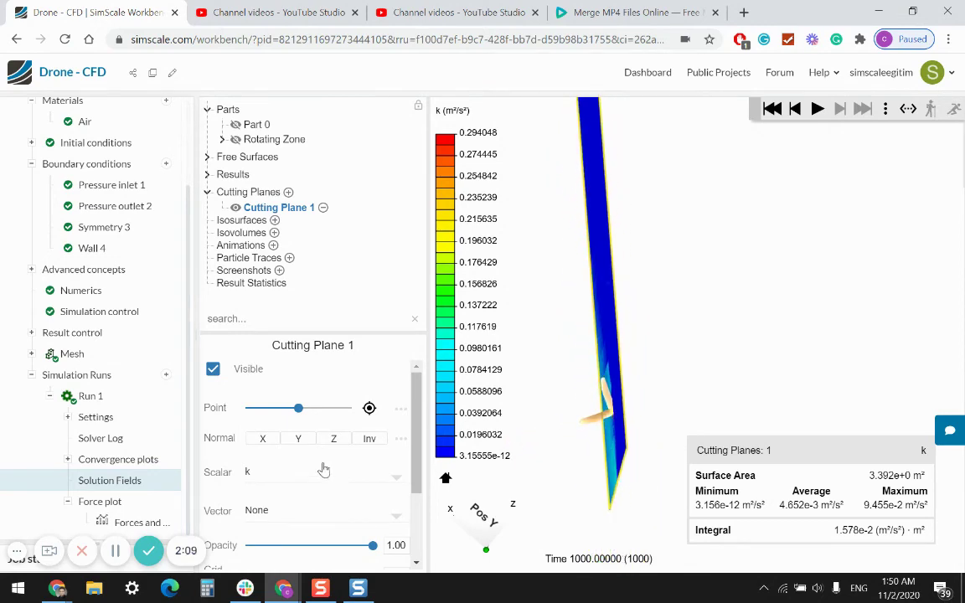
scroll(323, 470, "down", 3)
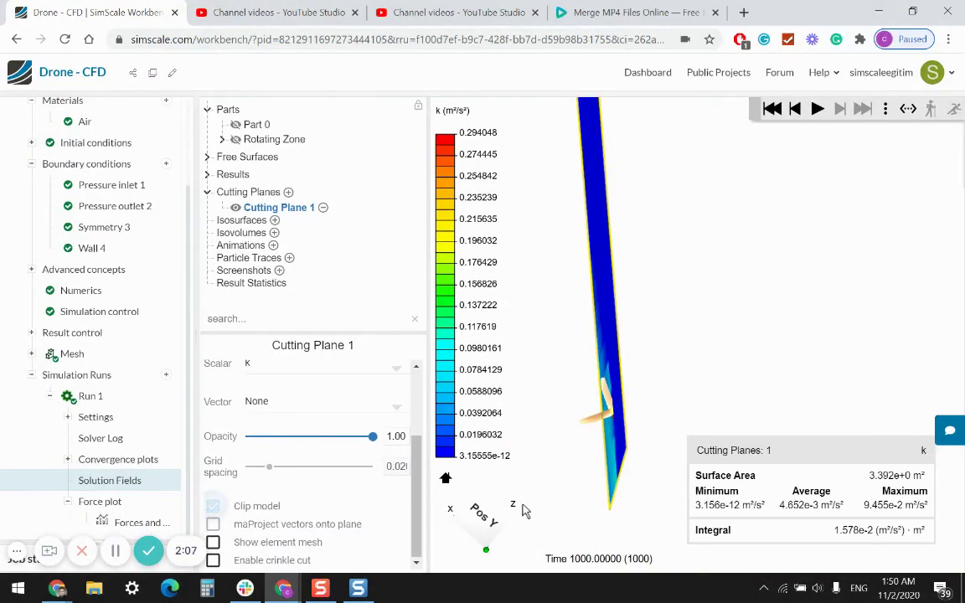
left_click_drag(637, 457, 622, 444)
left_click_drag(609, 496, 745, 237)
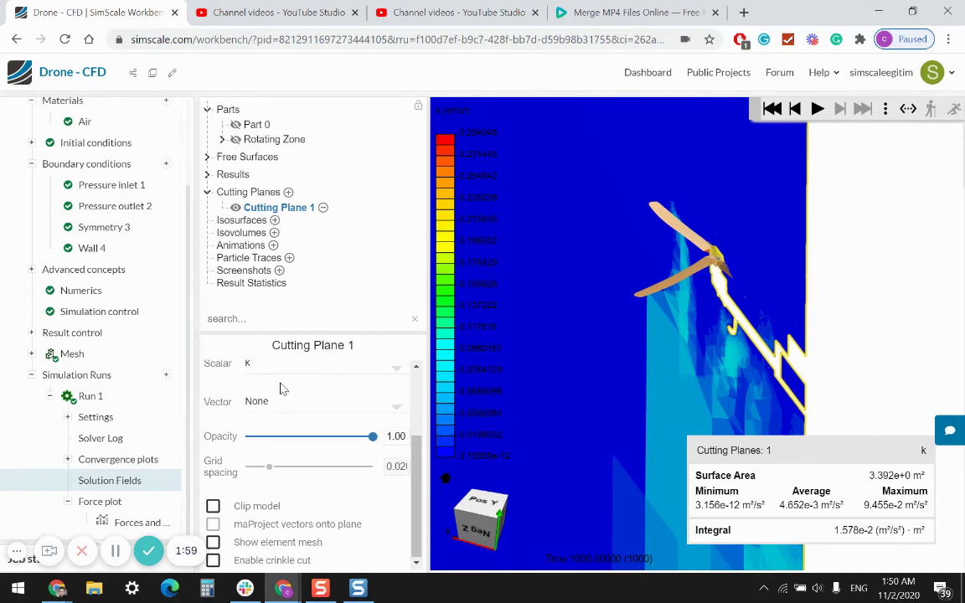
Set the cutting plane's scalar to All Velocity [node] and inspect the velocity field around the rotor and arm
scroll(277, 394, "up", 2)
left_click(267, 442)
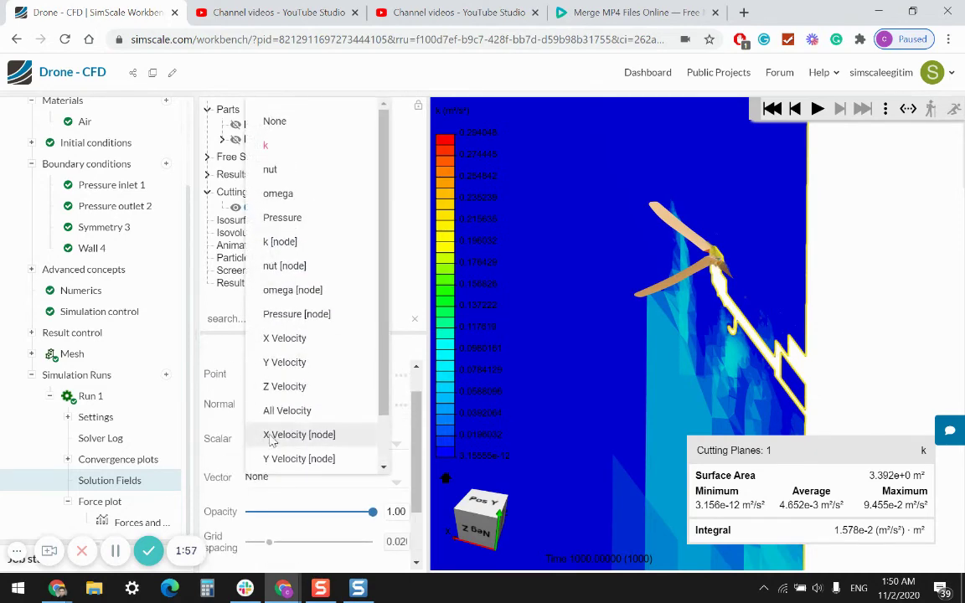
scroll(380, 383, "down", 1)
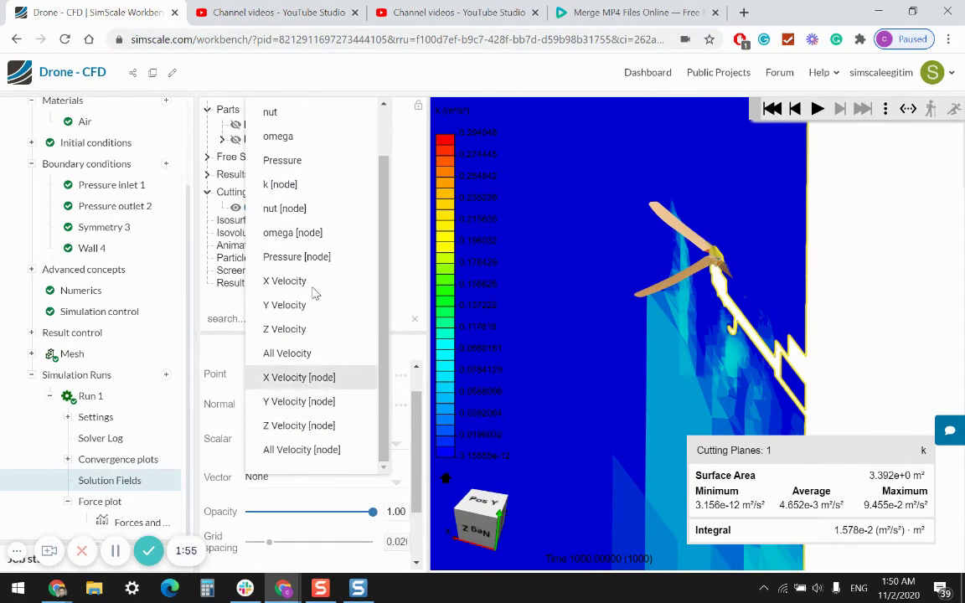
left_click(301, 449)
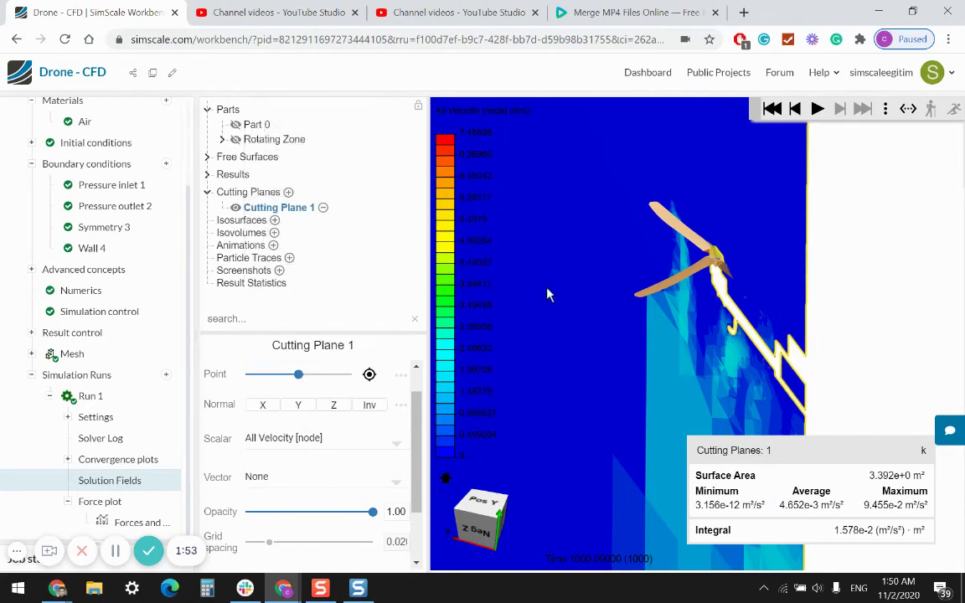
left_click_drag(549, 295, 737, 199)
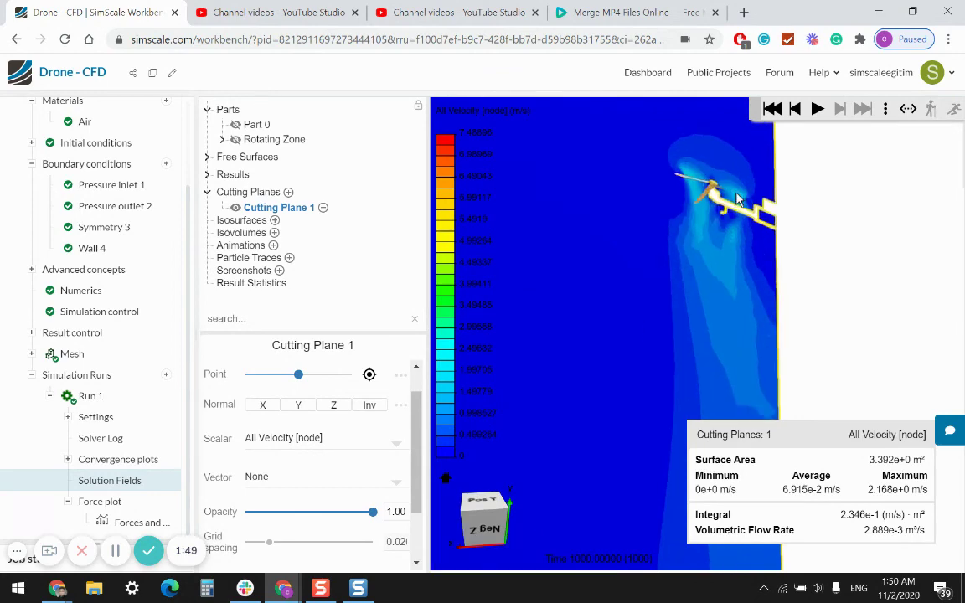
scroll(707, 197, "up", 5)
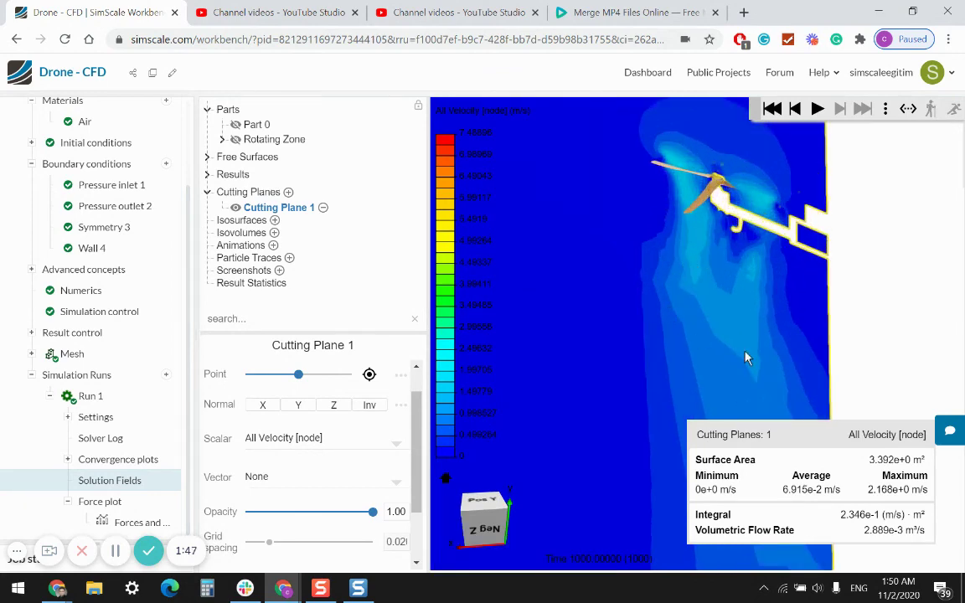
right_click_drag(725, 296, 664, 317)
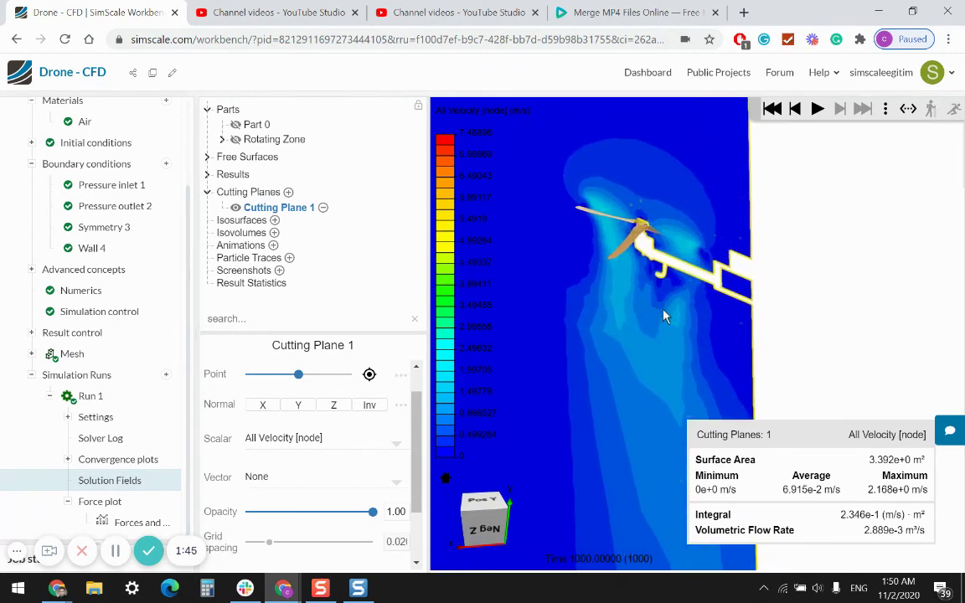
right_click_drag(652, 270, 641, 283)
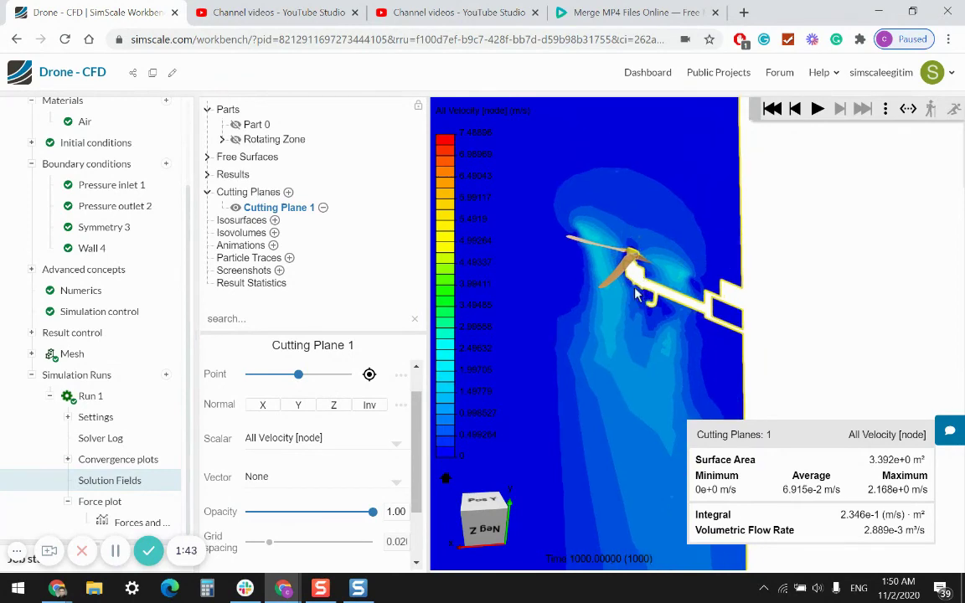
left_click_drag(636, 295, 450, 427)
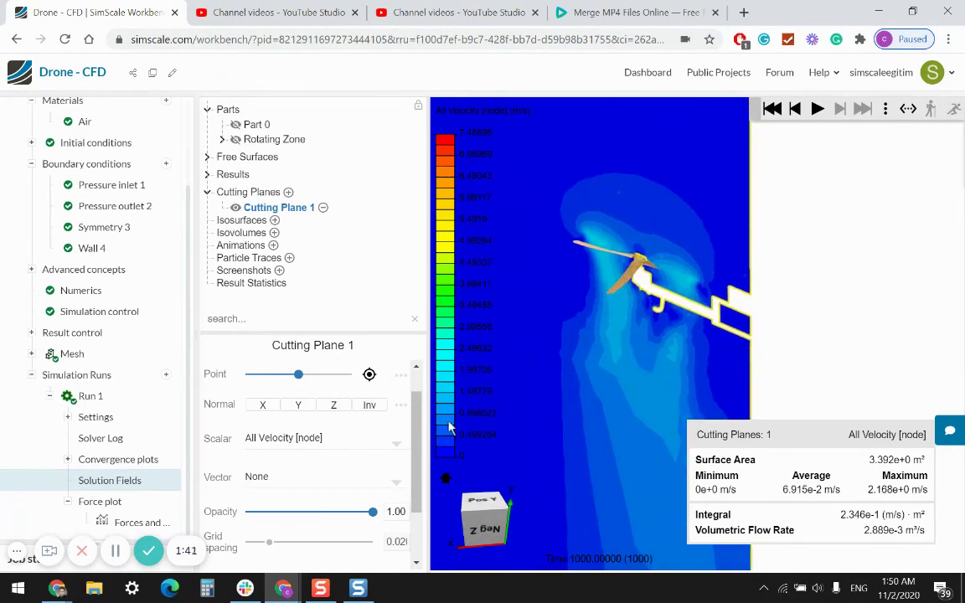
Show Velocity [node] vectors on the cutting plane and project them onto the plane
left_click(301, 482)
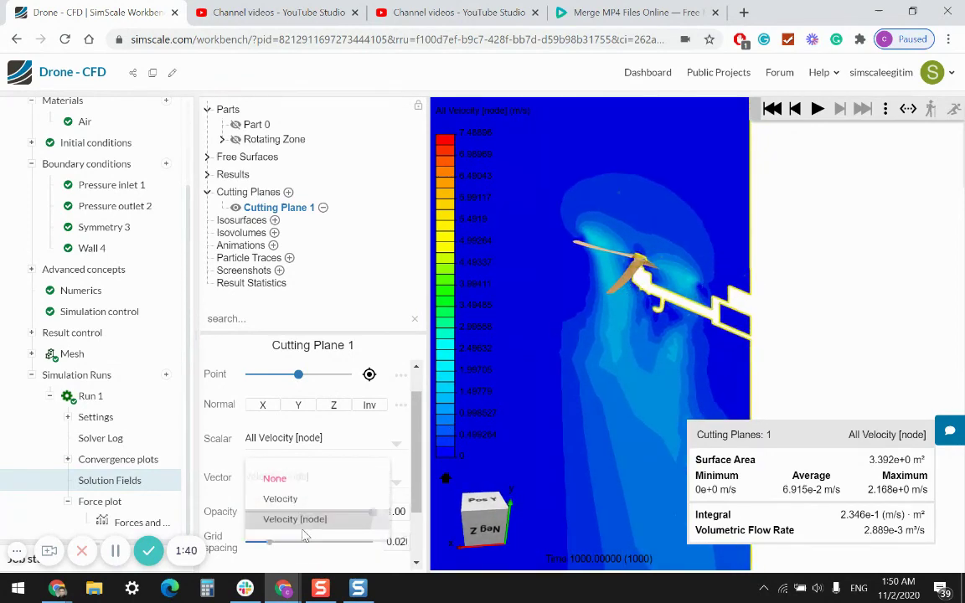
left_click(303, 520)
scroll(268, 484, "down", 2)
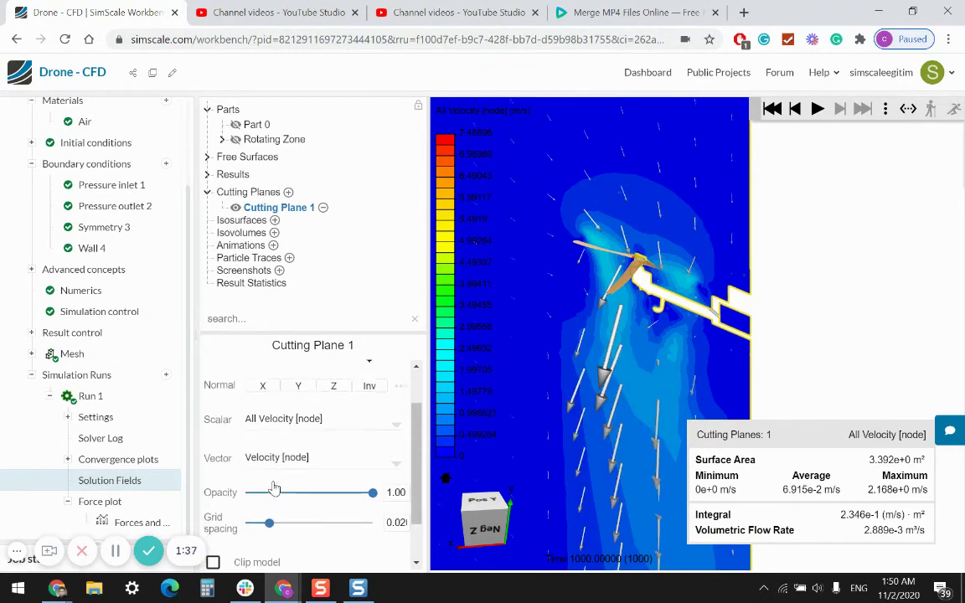
left_click(261, 526)
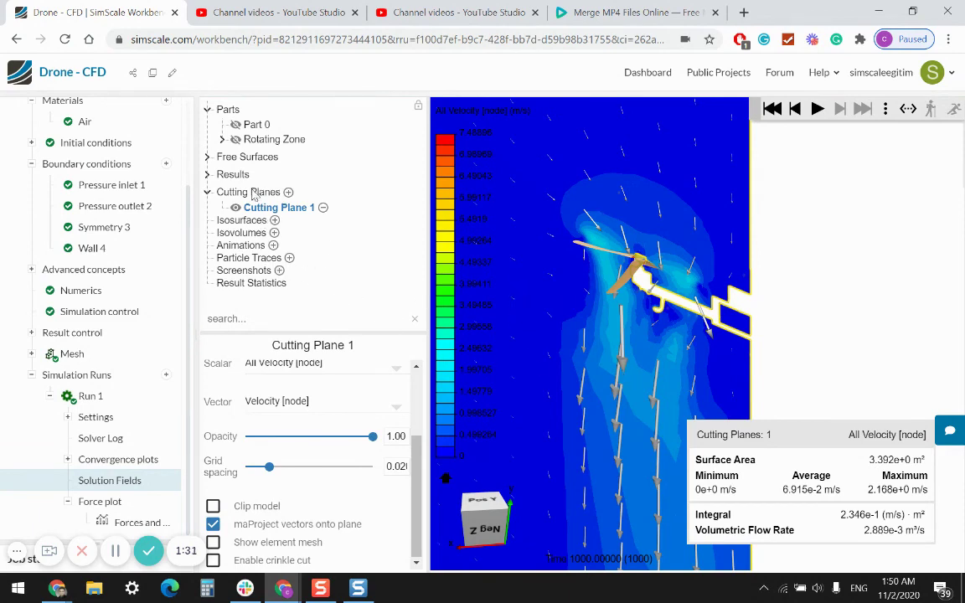
Change the single color of the Velocity [node] result vectors to dark gray #4a4a4a
left_click(232, 175)
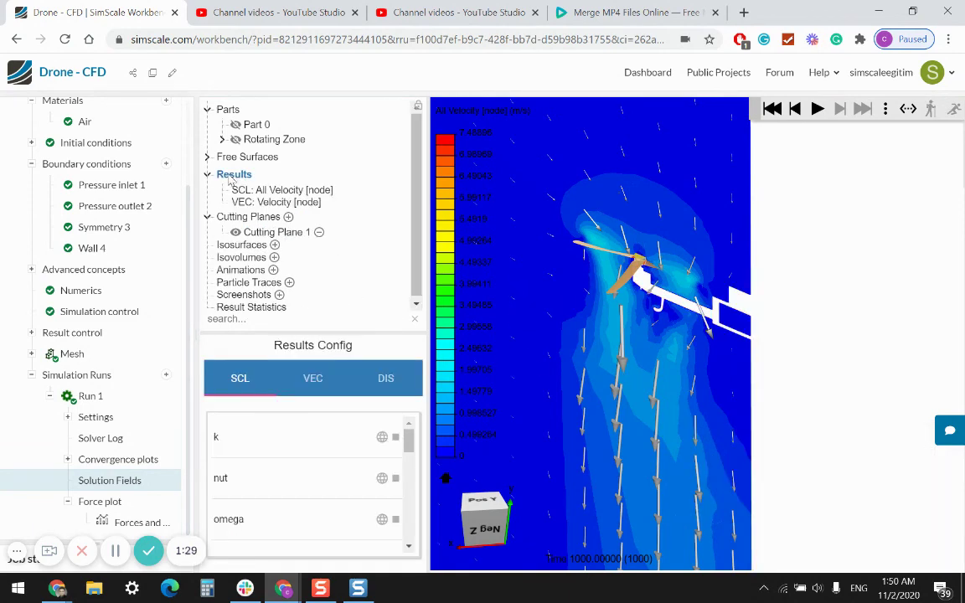
left_click(281, 204)
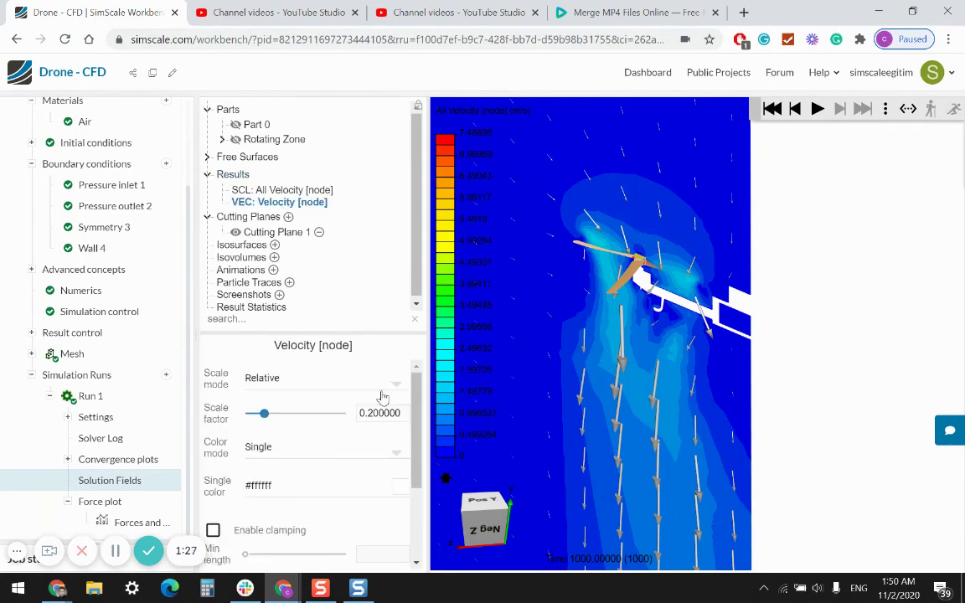
left_click(404, 488)
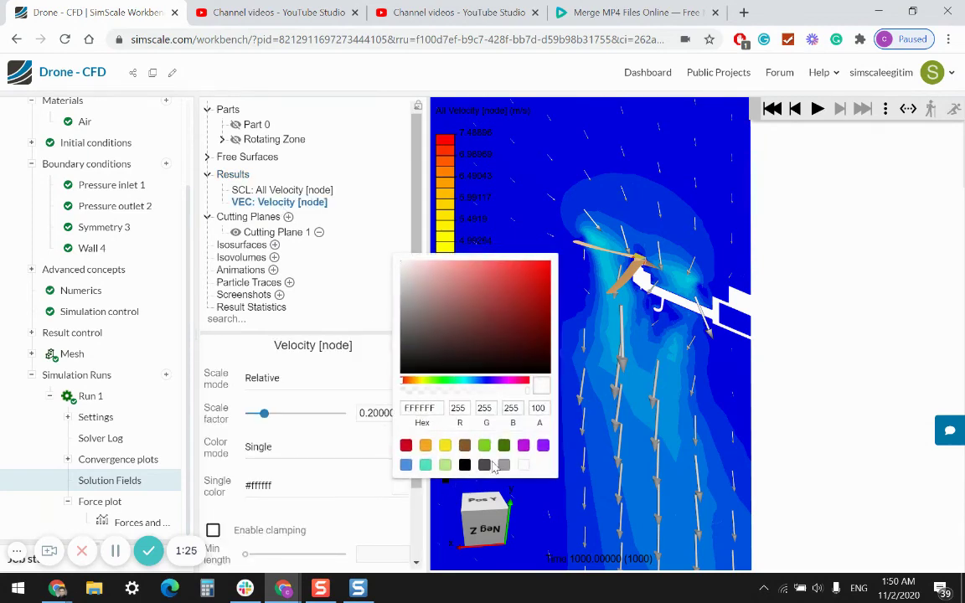
left_click(485, 466)
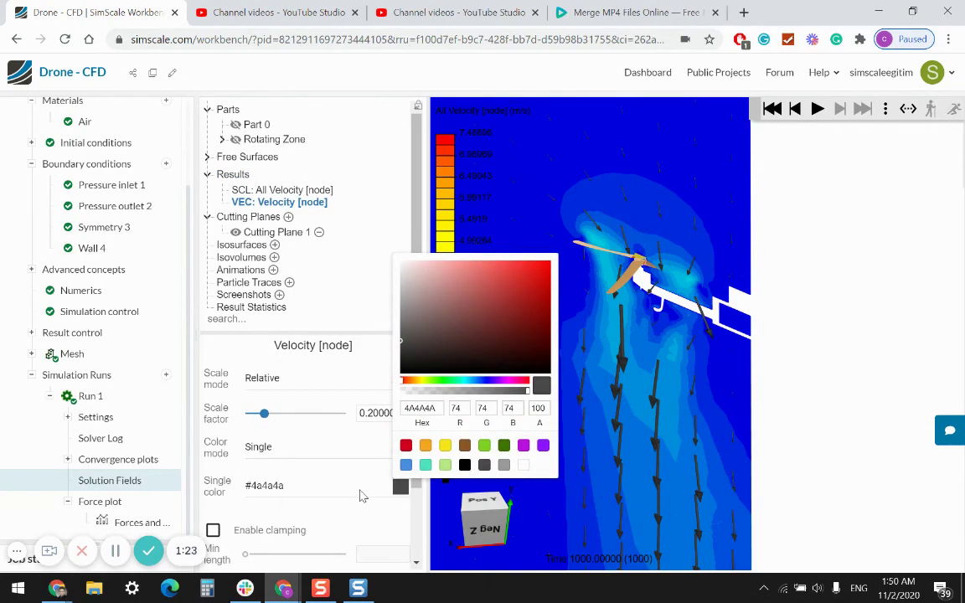
left_click(752, 400)
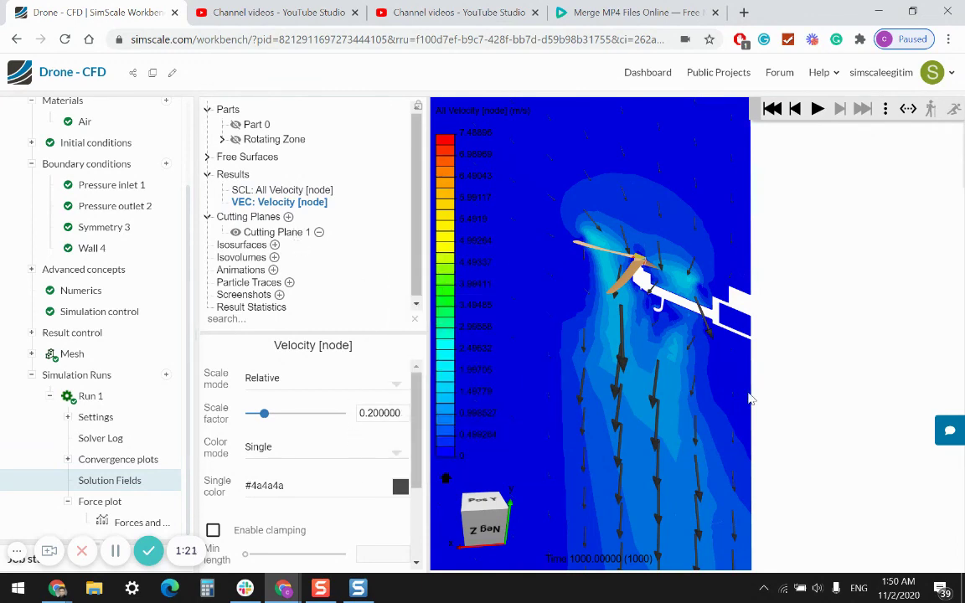
Try a vector grid spacing of 0.005 on Cutting Plane 1 and settle on 0.01
left_click(277, 233)
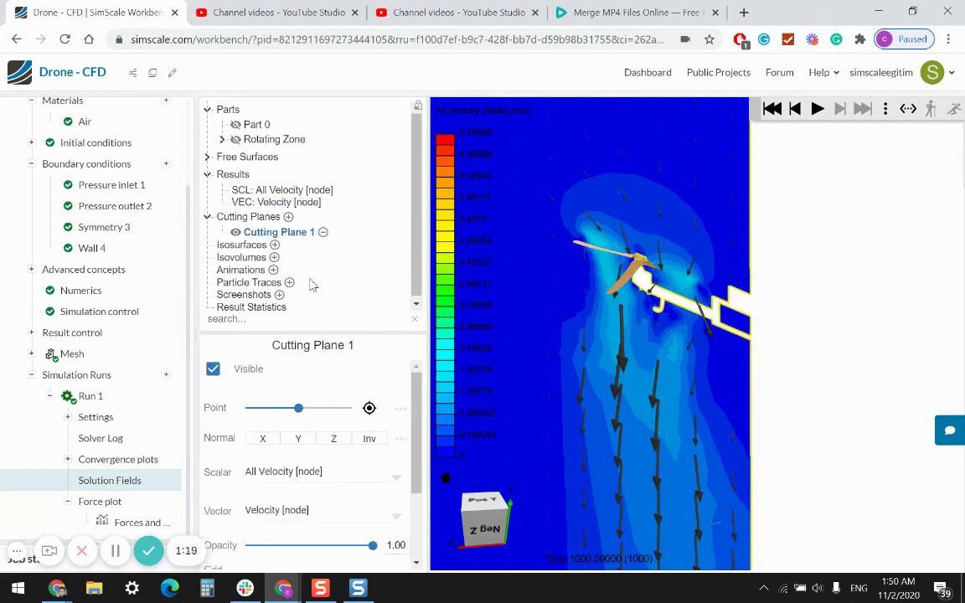
scroll(394, 435, "down", 5)
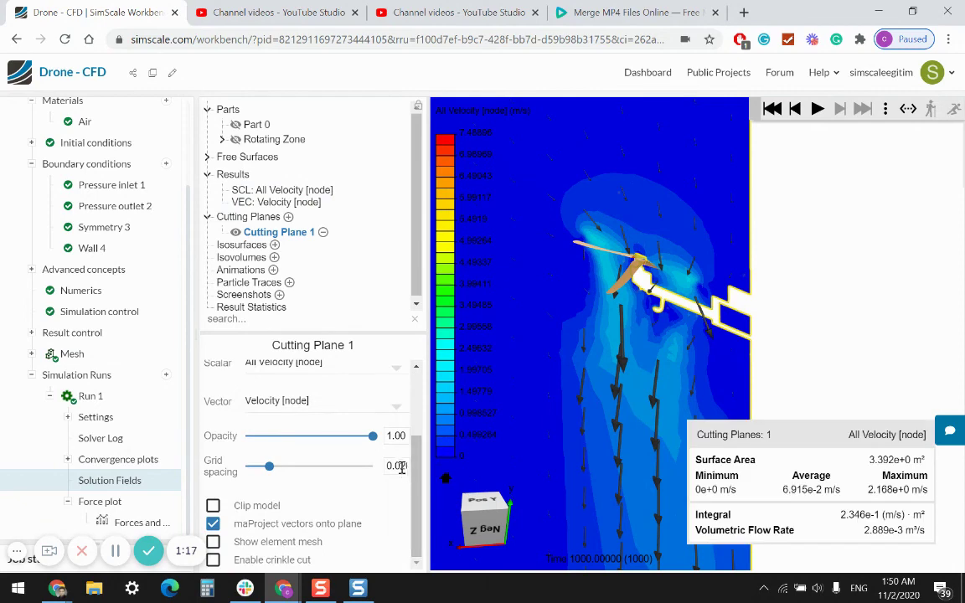
left_click(401, 465)
left_click_drag(401, 466, 424, 474)
key("Left")
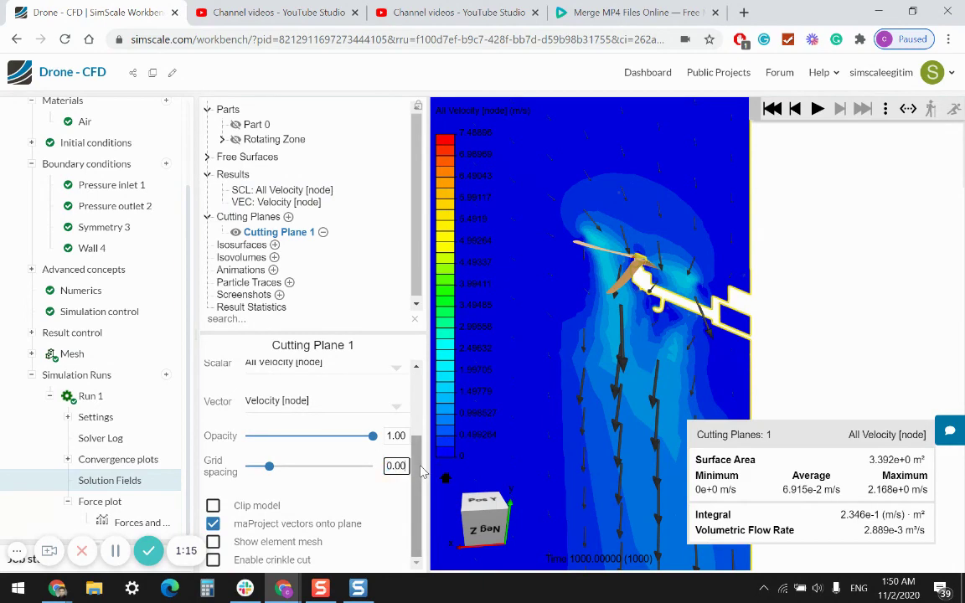
key("Return")
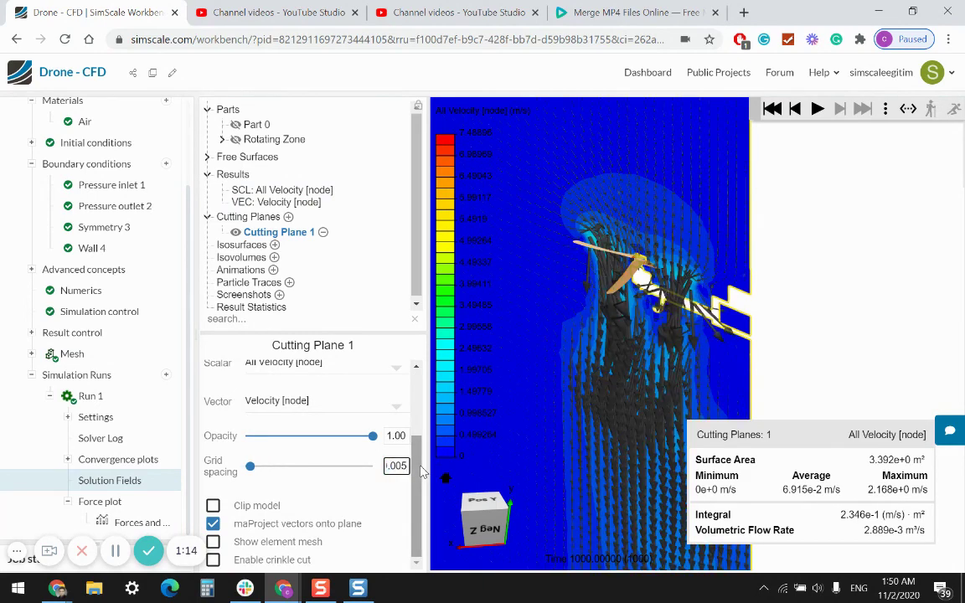
left_click(401, 466)
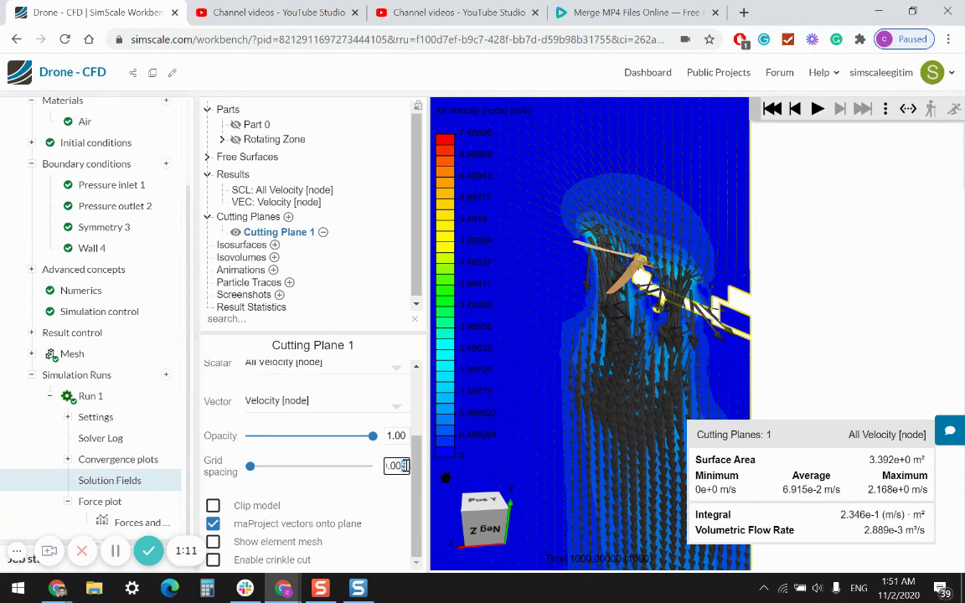
left_click_drag(400, 466, 421, 474)
key("Return")
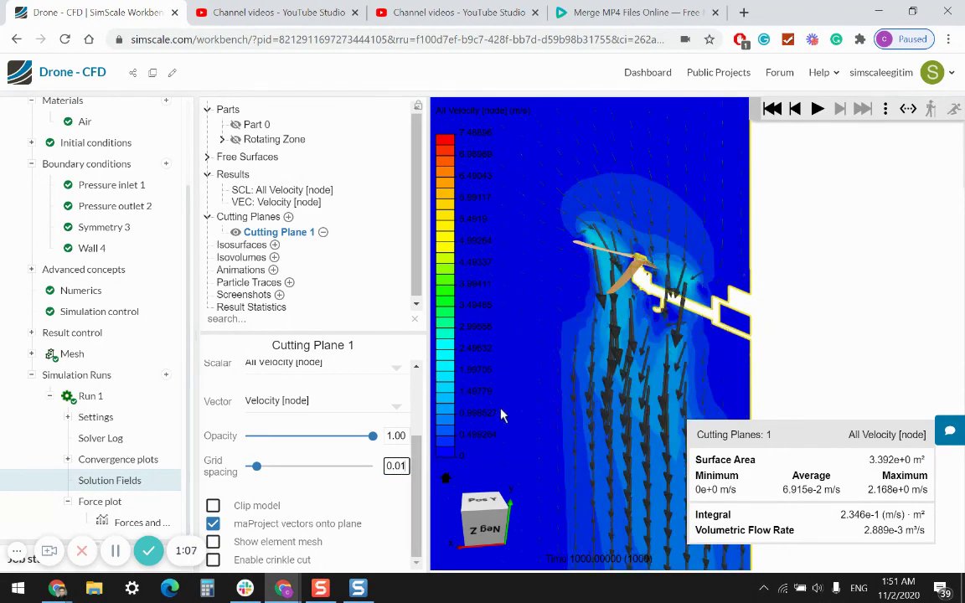
Set the scale factor of the Velocity [node] result vectors to 0.05
left_click(295, 210)
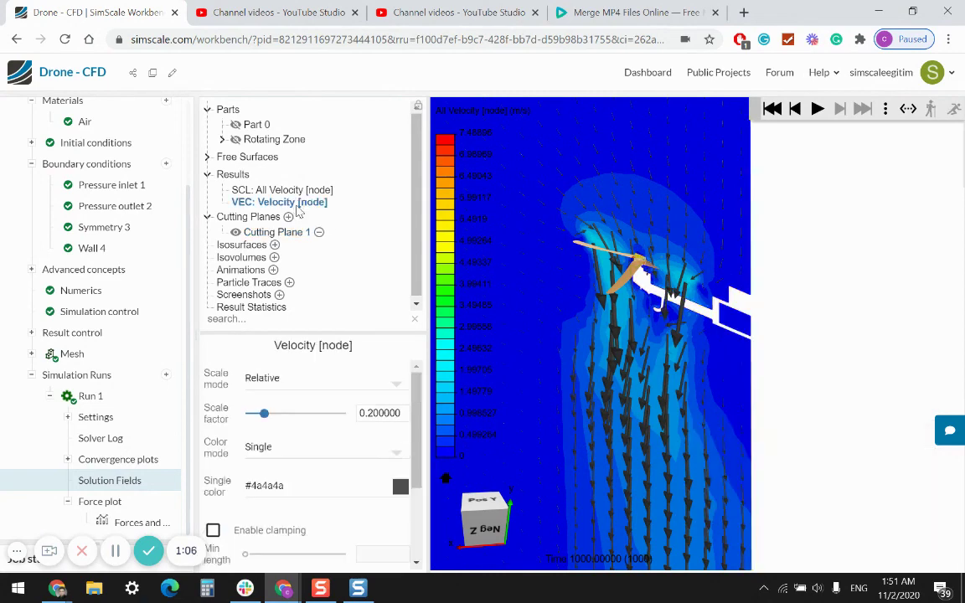
double_click(377, 413)
type("0.05")
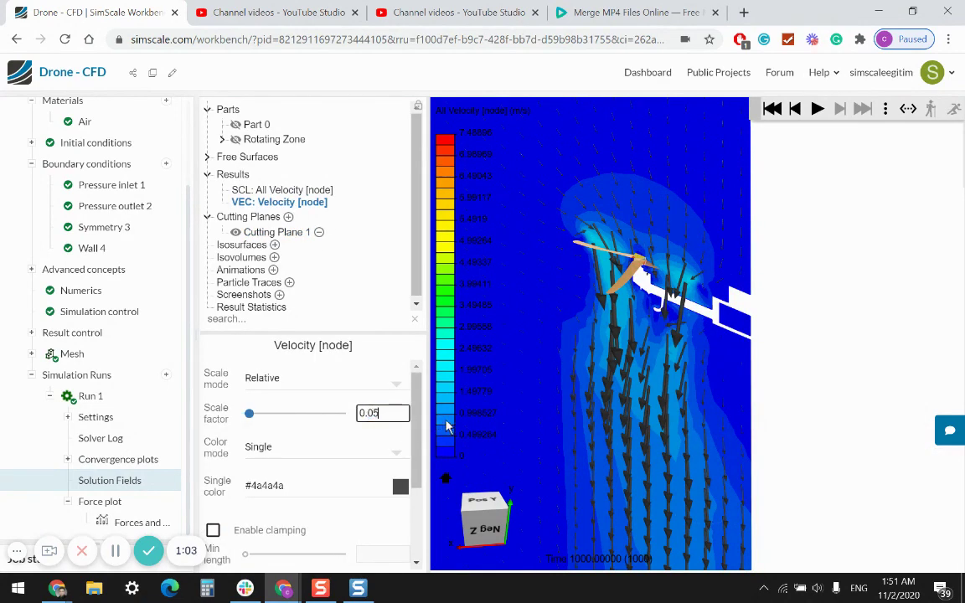
key("Return")
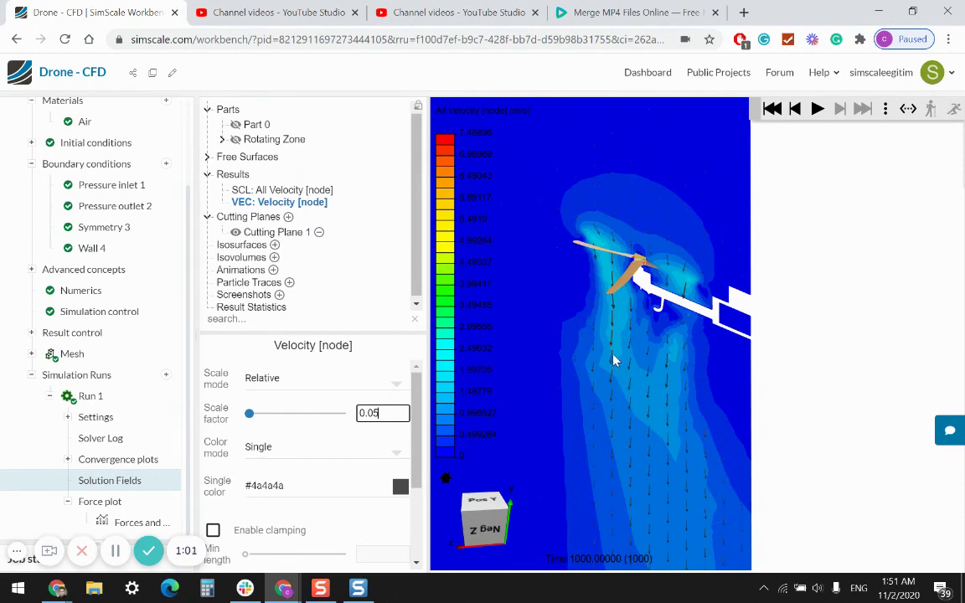
Set the opacity of Cutting Plane 1 to 0.5 so the rotor blades behind it show through
mouse_move(614, 360)
left_mouse_down()
mouse_move(653, 334)
mouse_move(629, 390)
mouse_move(638, 389)
mouse_move(601, 354)
left_mouse_up()
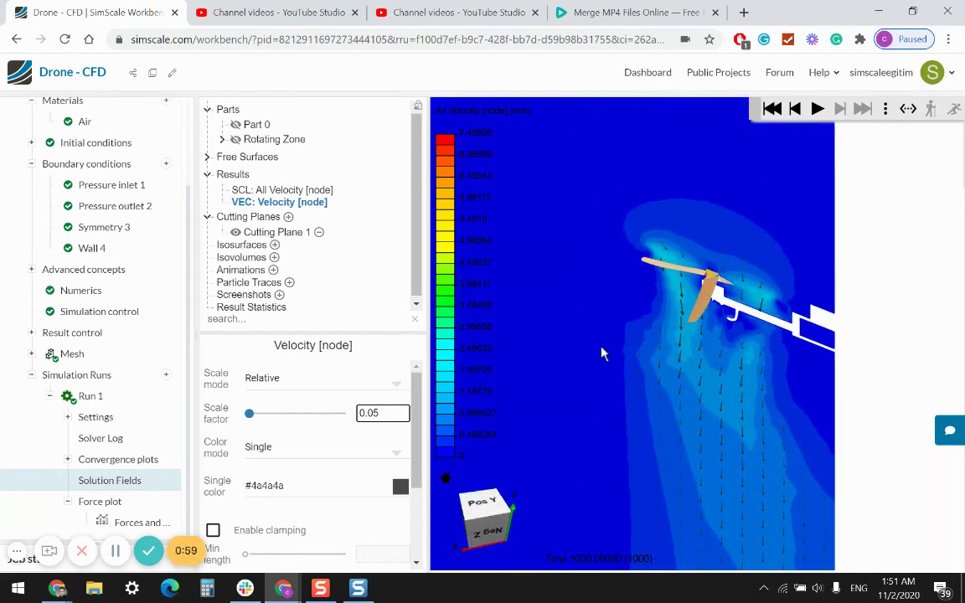
left_click(277, 232)
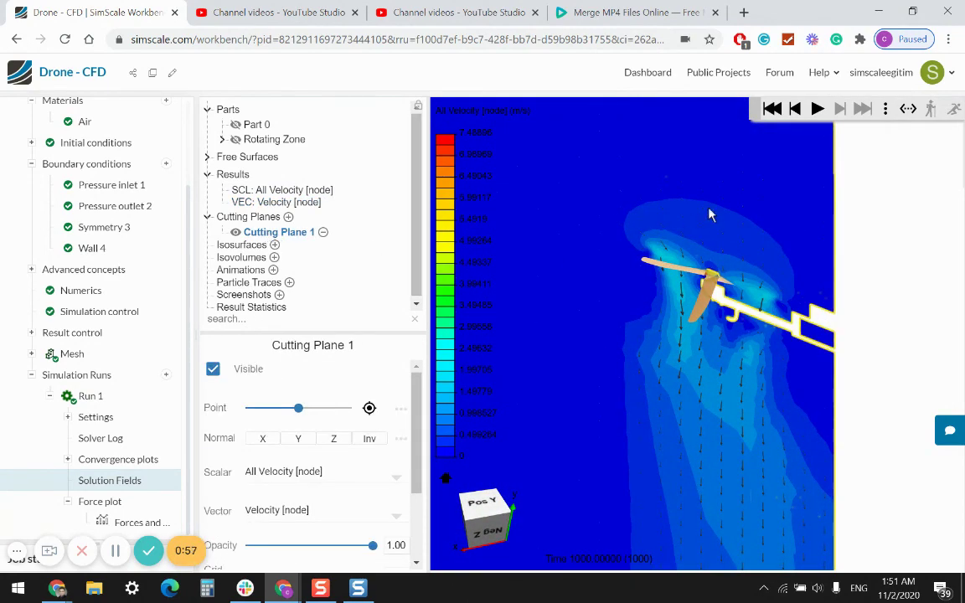
scroll(406, 495, "down", 3)
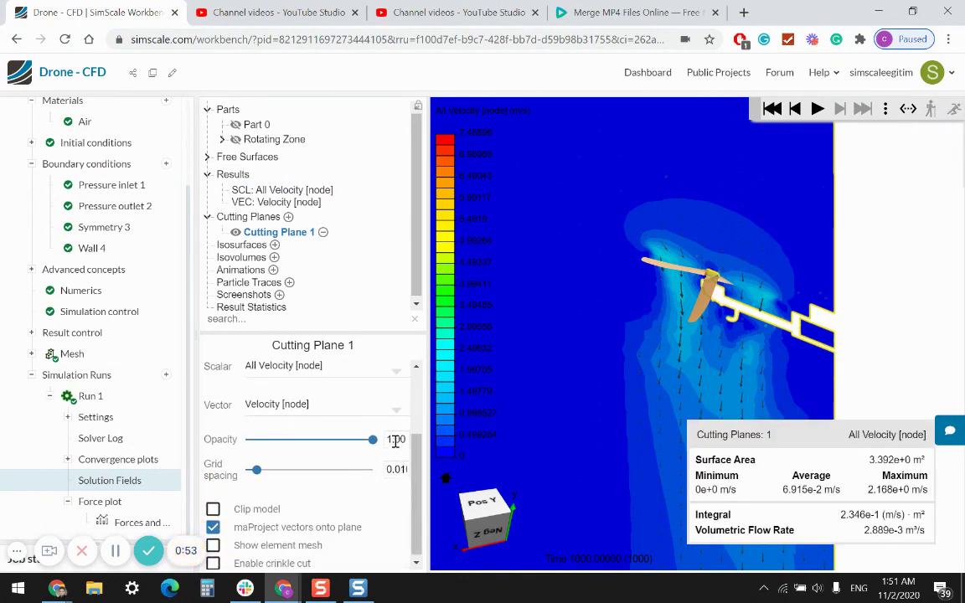
double_click(395, 441)
type("0.5")
key("Return")
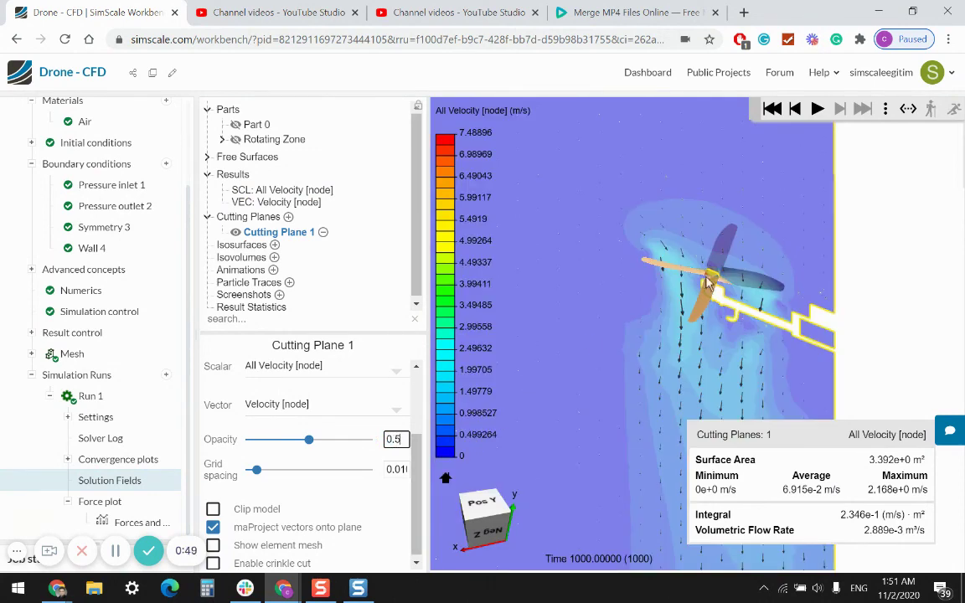
Examine the velocity contours and vectors around the rotor blades, the drone arm and the downstream wake from several views
scroll(653, 306, "down", 5)
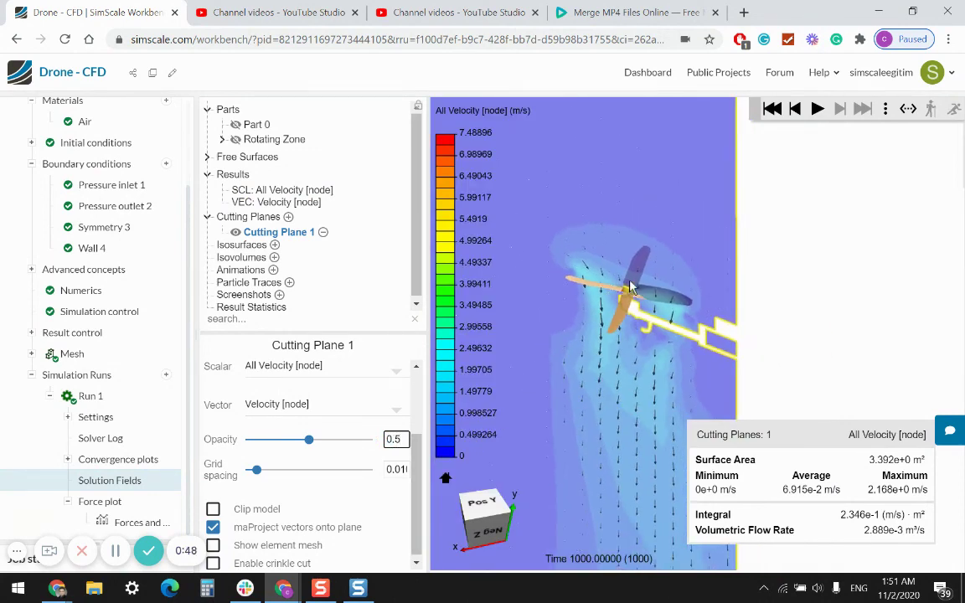
left_click_drag(585, 324, 636, 247)
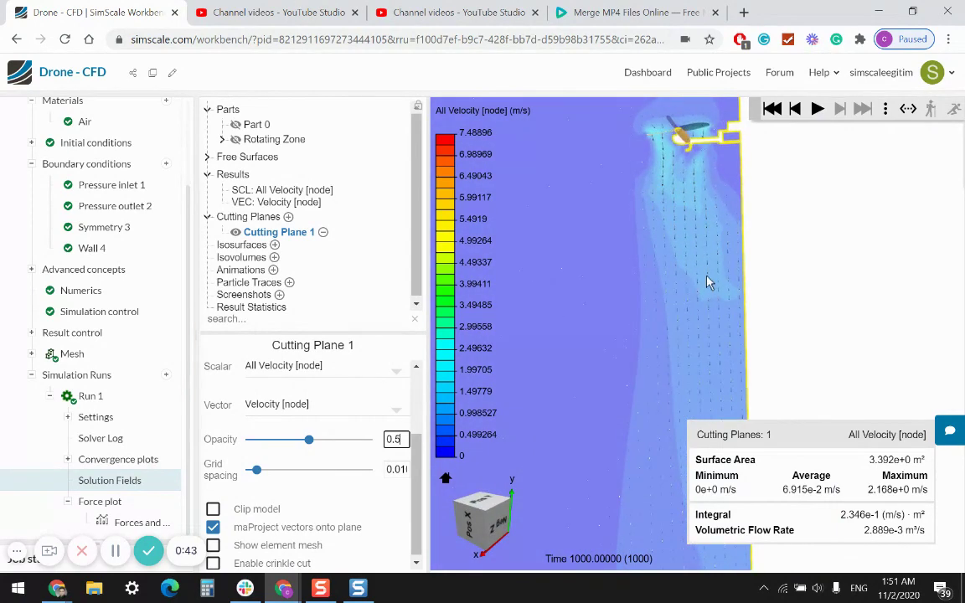
right_click_drag(636, 247, 680, 388)
scroll(634, 316, "up", 5)
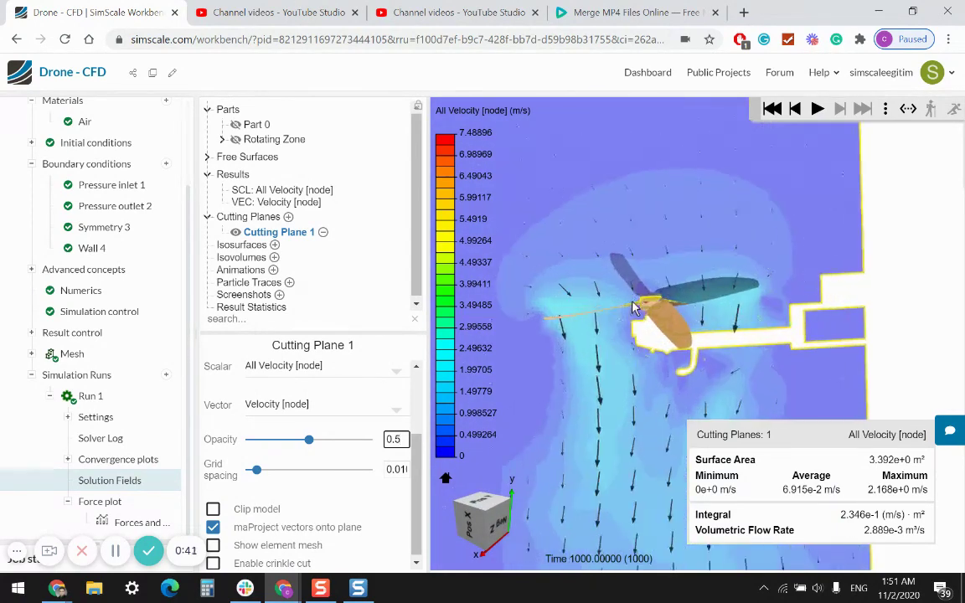
scroll(620, 319, "down", 4)
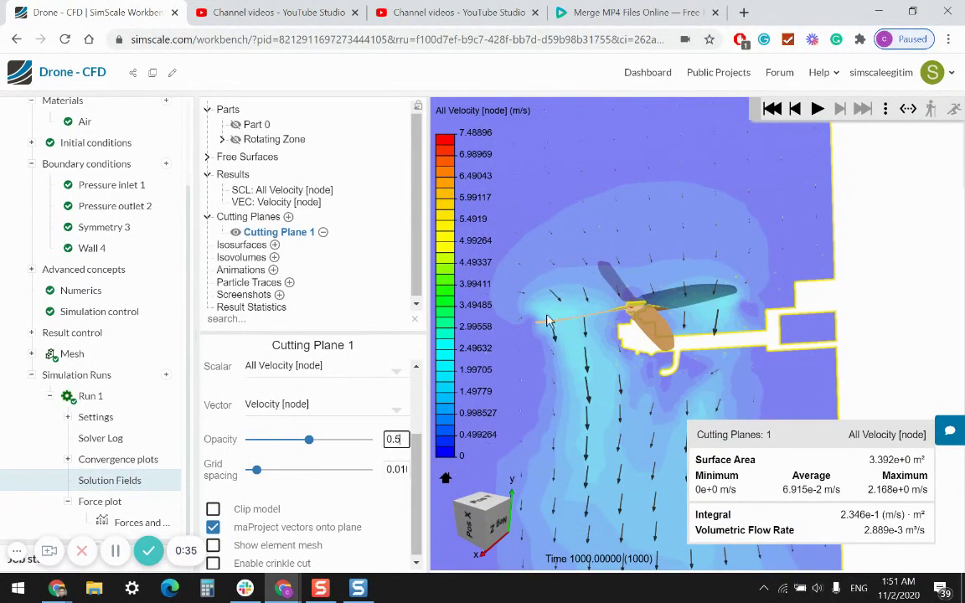
scroll(611, 320, "down", 5)
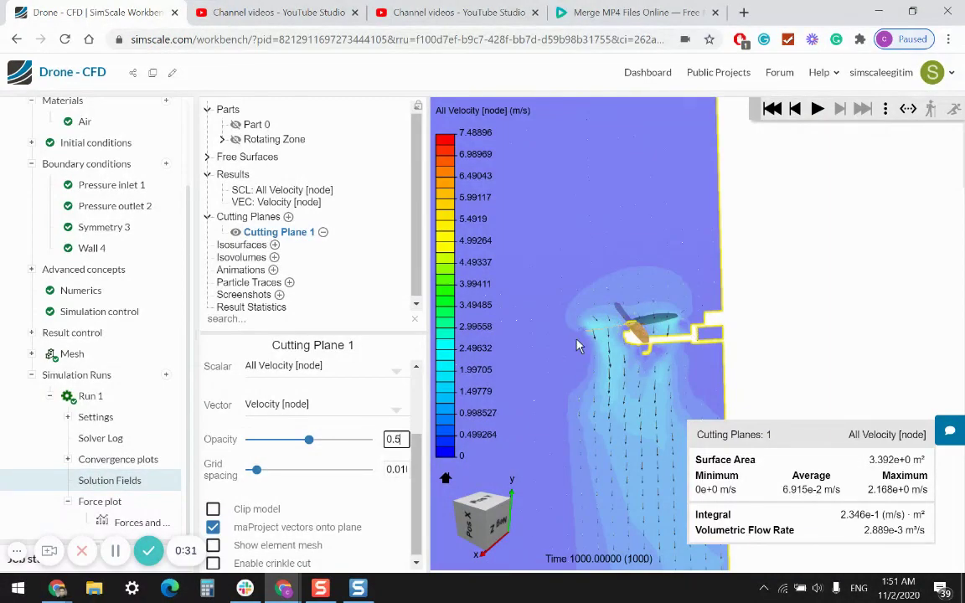
scroll(591, 335, "up", 5)
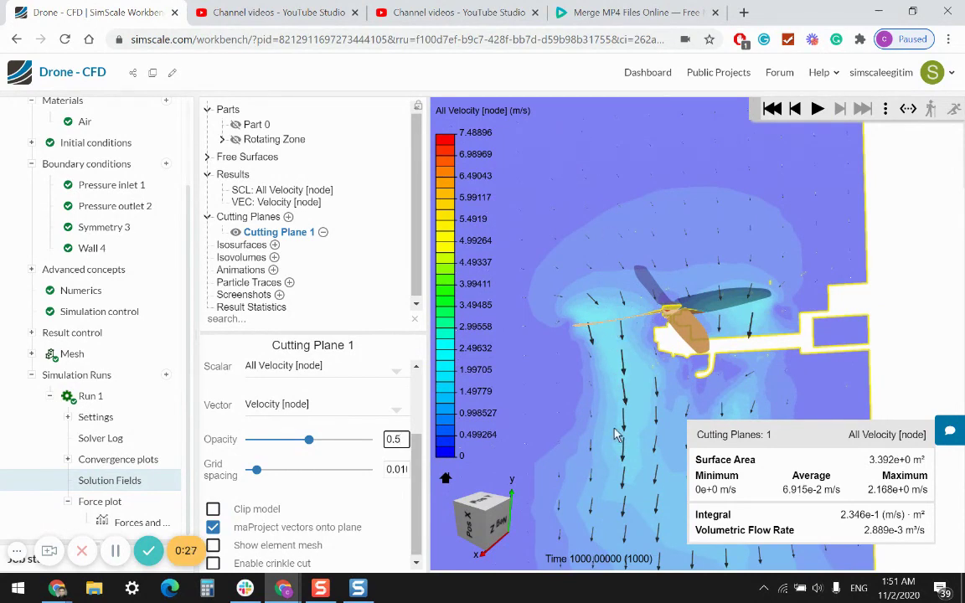
scroll(683, 408, "down", 5)
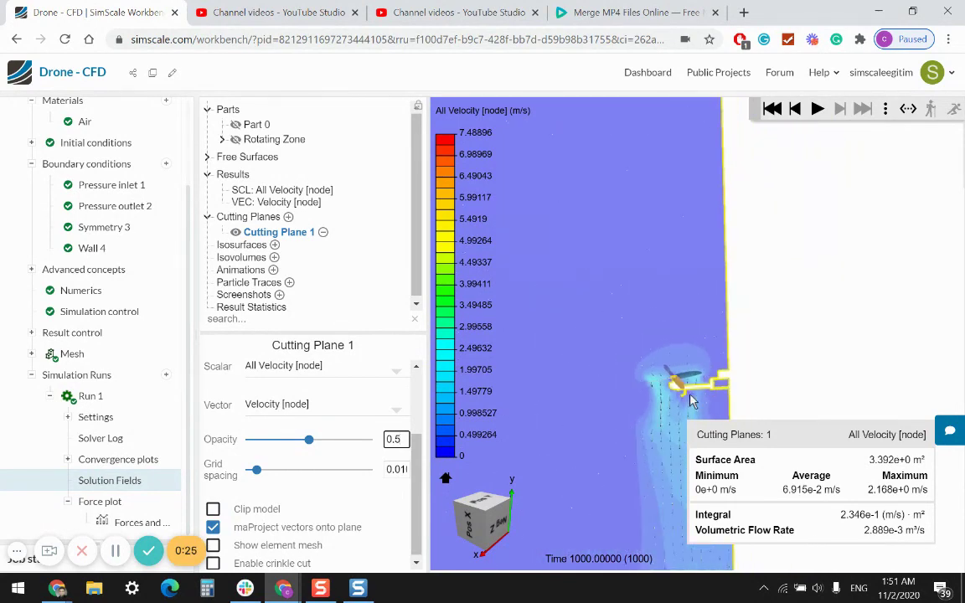
left_click_drag(620, 345, 646, 371)
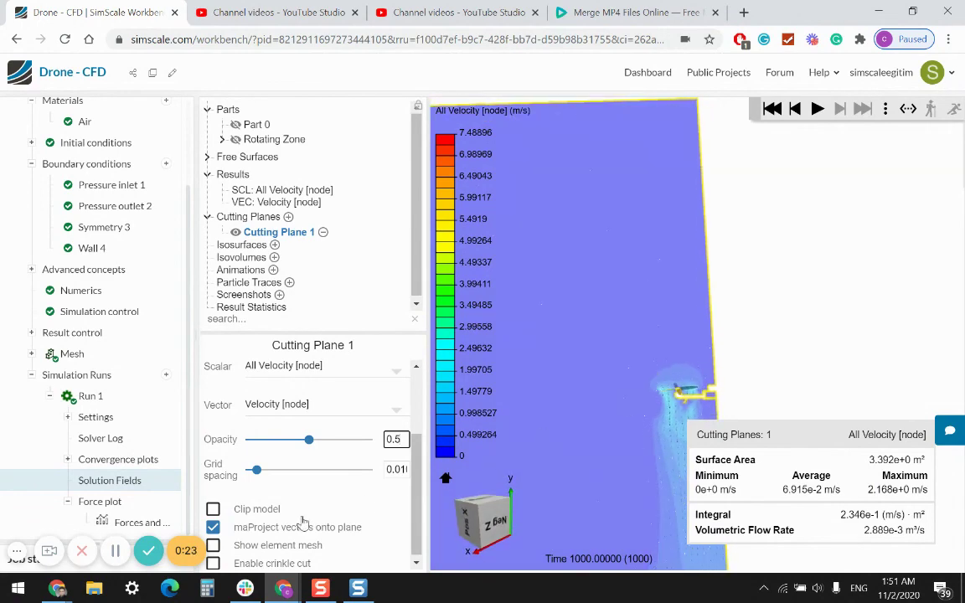
left_click(147, 554)
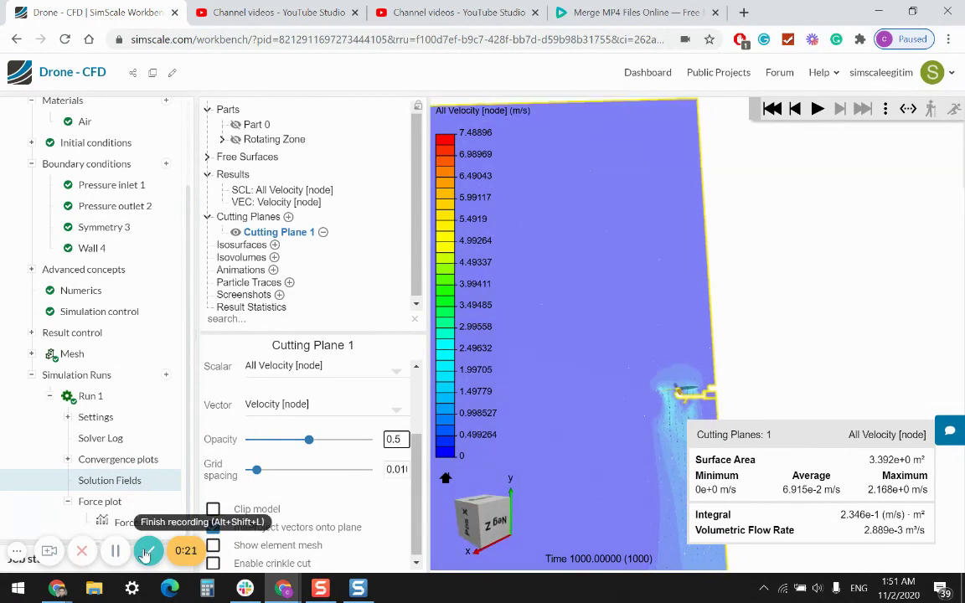